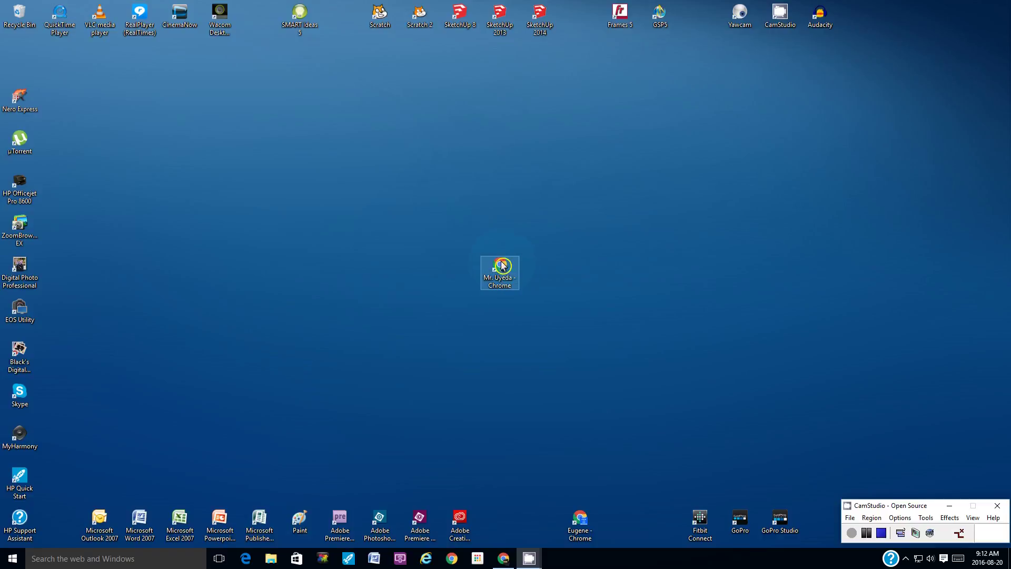
Step: Switch to Chrome and open Google Drive from the school portal
{"action": "left_click", "coordinate": [504, 560]}
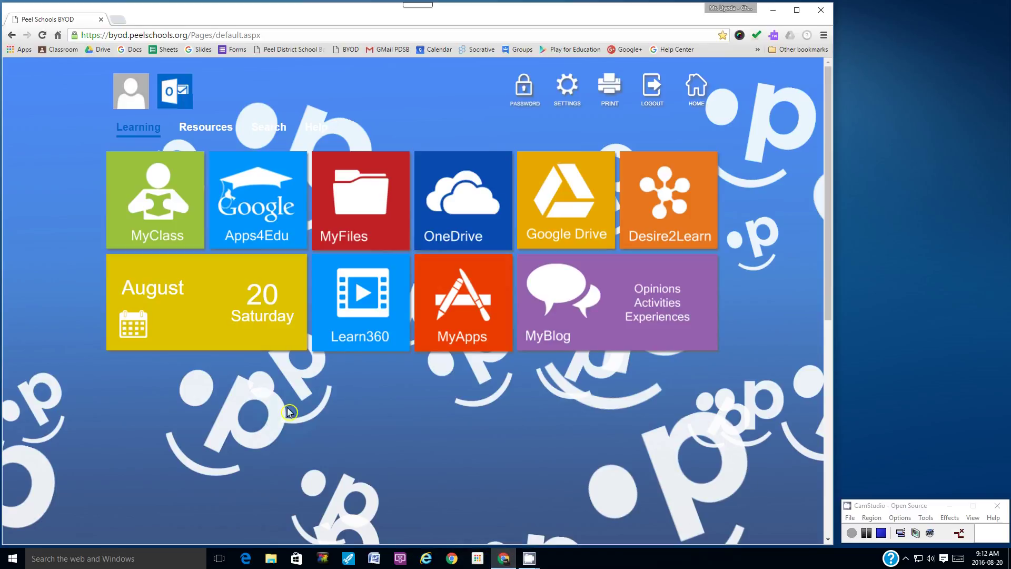
{"action": "left_click", "coordinate": [574, 191]}
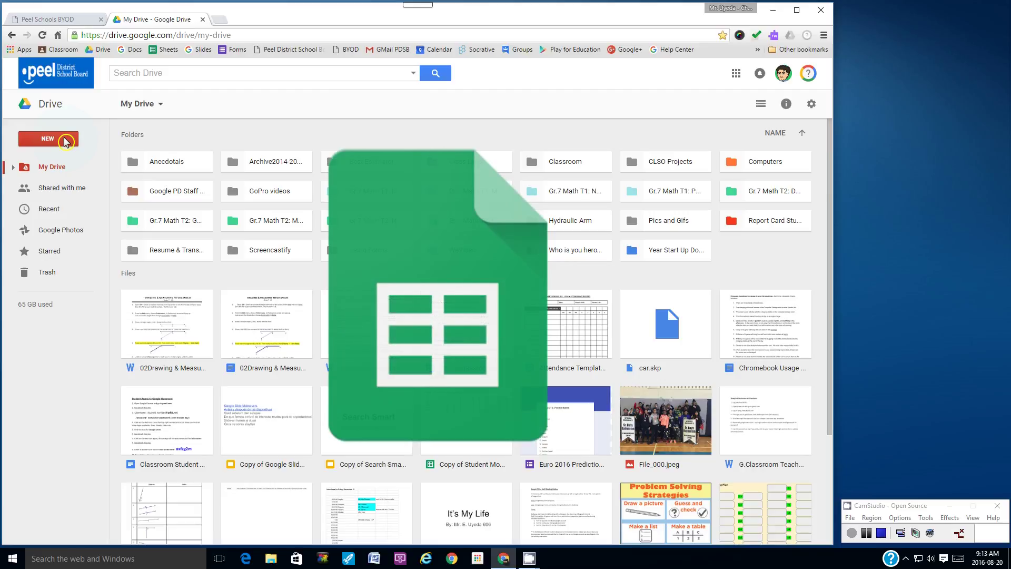
{"action": "left_click", "coordinate": [66, 141]}
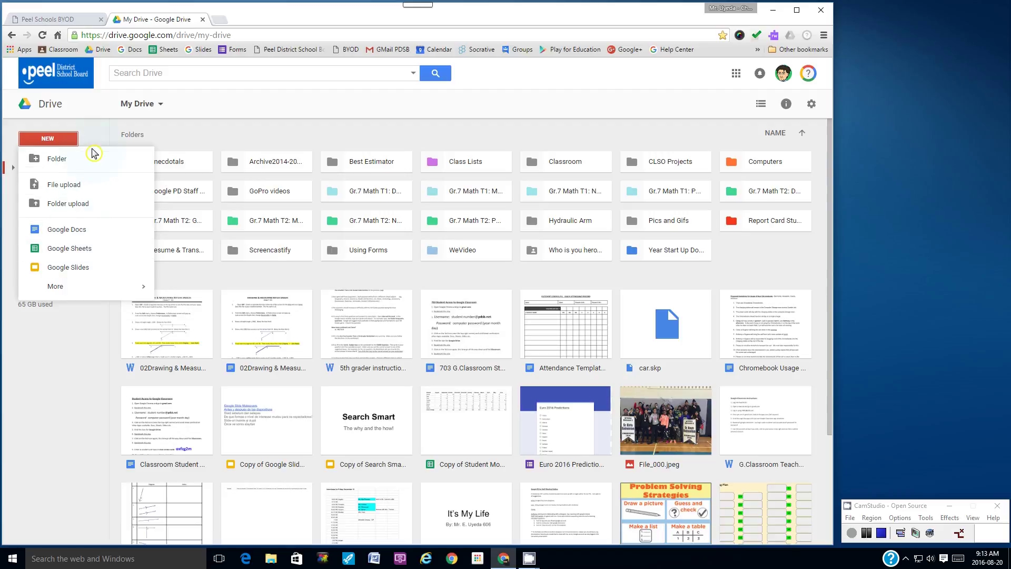
{"action": "left_click", "coordinate": [97, 111]}
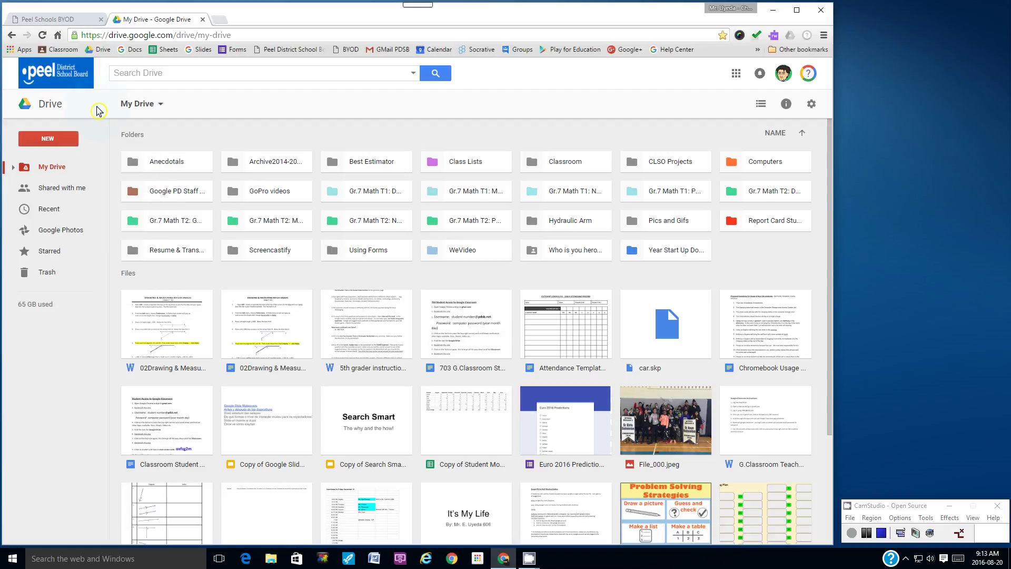
{"action": "left_click", "coordinate": [14, 53]}
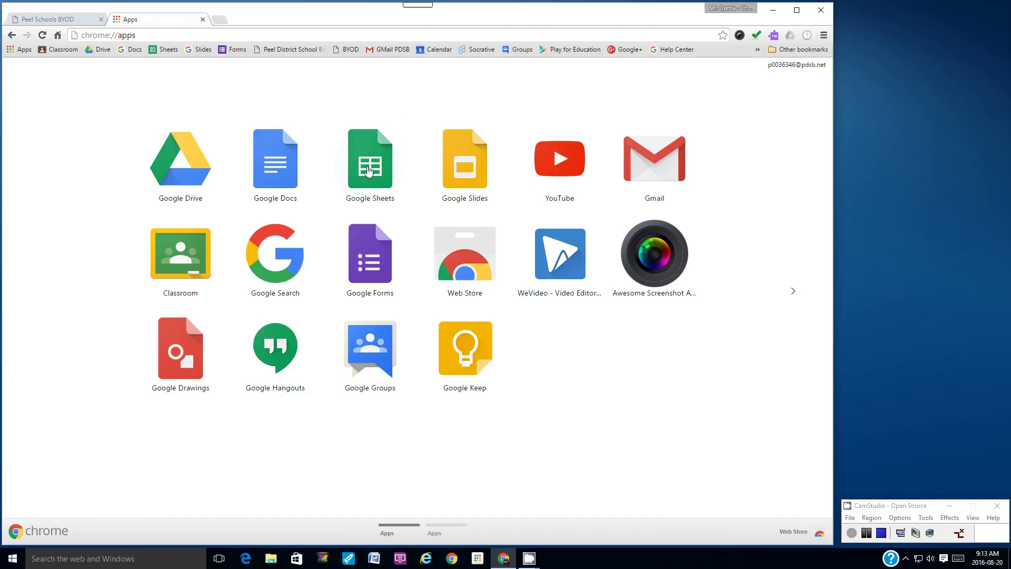
{"action": "left_click", "coordinate": [25, 57]}
{"action": "left_click", "coordinate": [12, 36]}
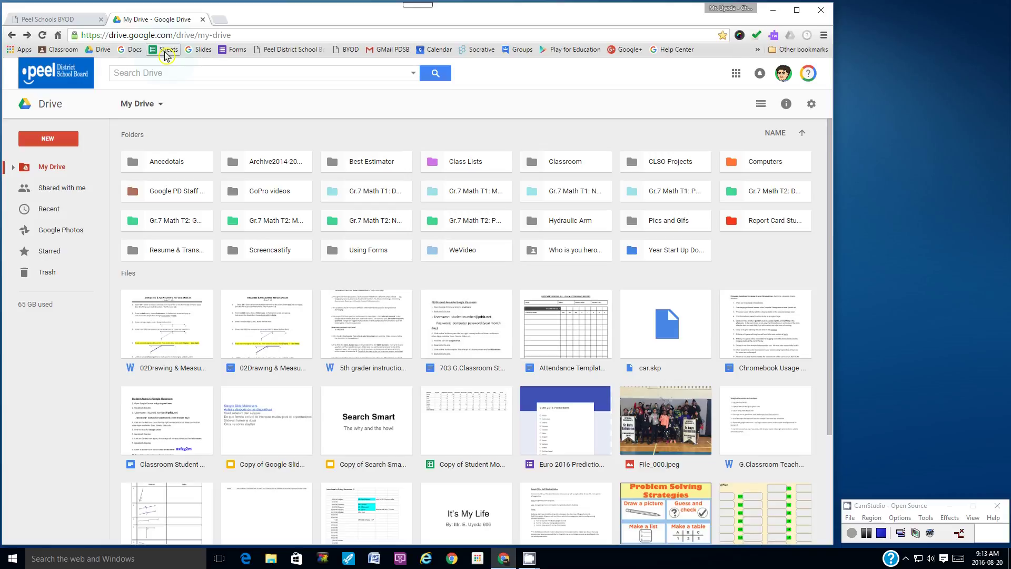
Step: Create a new blank Google Sheets spreadsheet from Drive and name it "Sheets Tutorial"
{"action": "left_click", "coordinate": [48, 138]}
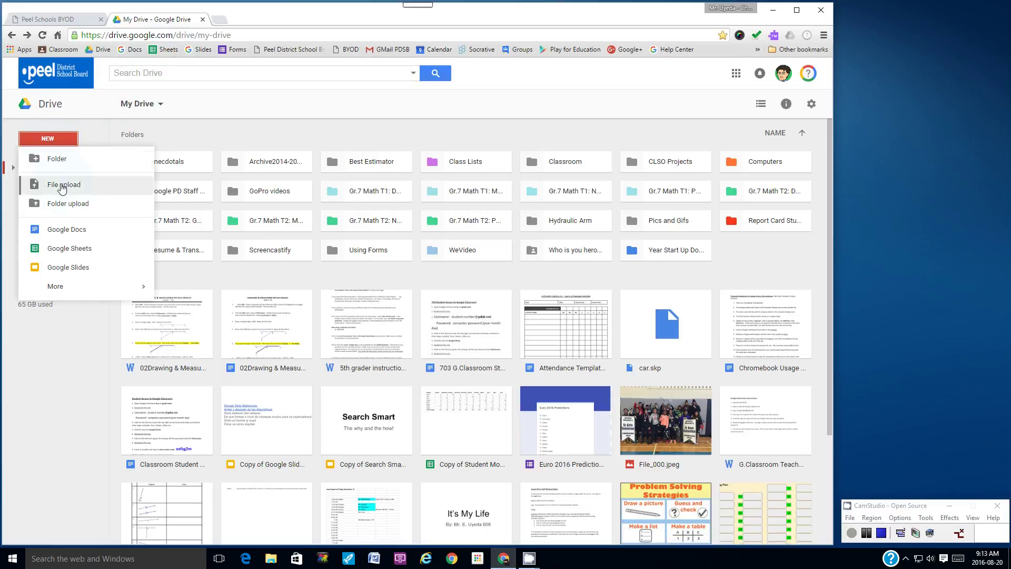
{"action": "left_click", "coordinate": [75, 248]}
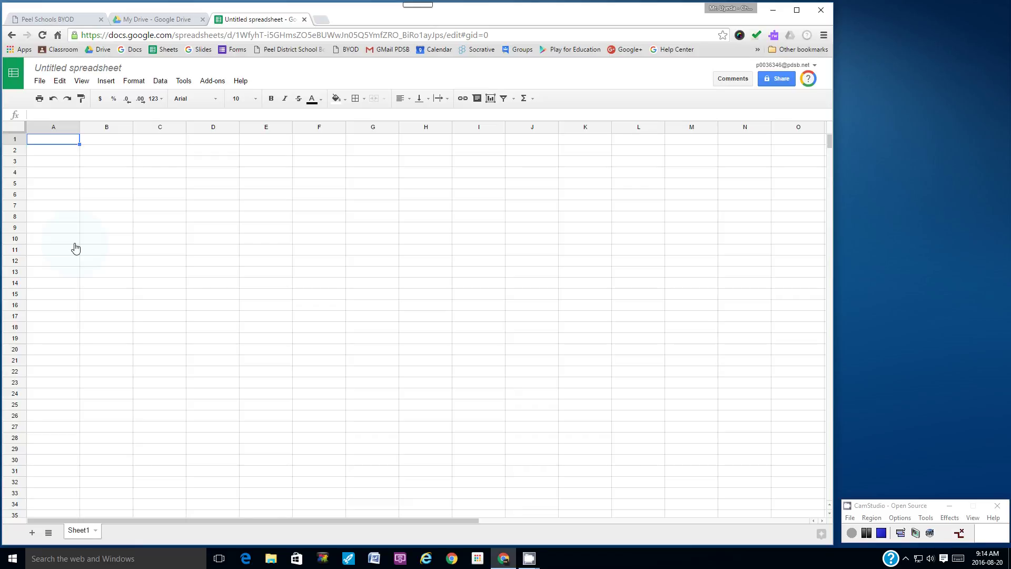
{"action": "left_click", "coordinate": [50, 68]}
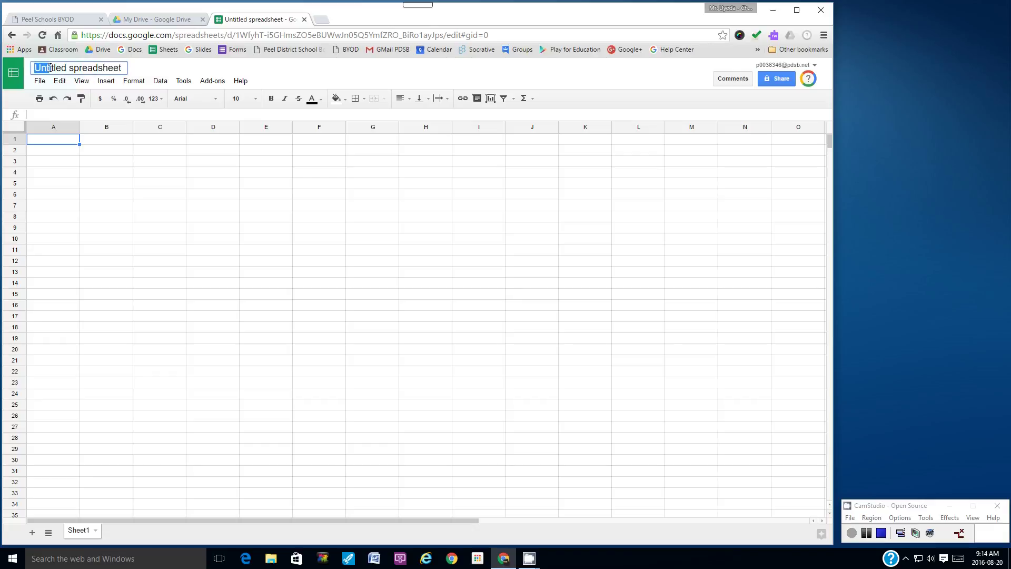
{"action": "left_click_drag", "start_coordinate": [119, 68], "coordinate": [30, 67]}
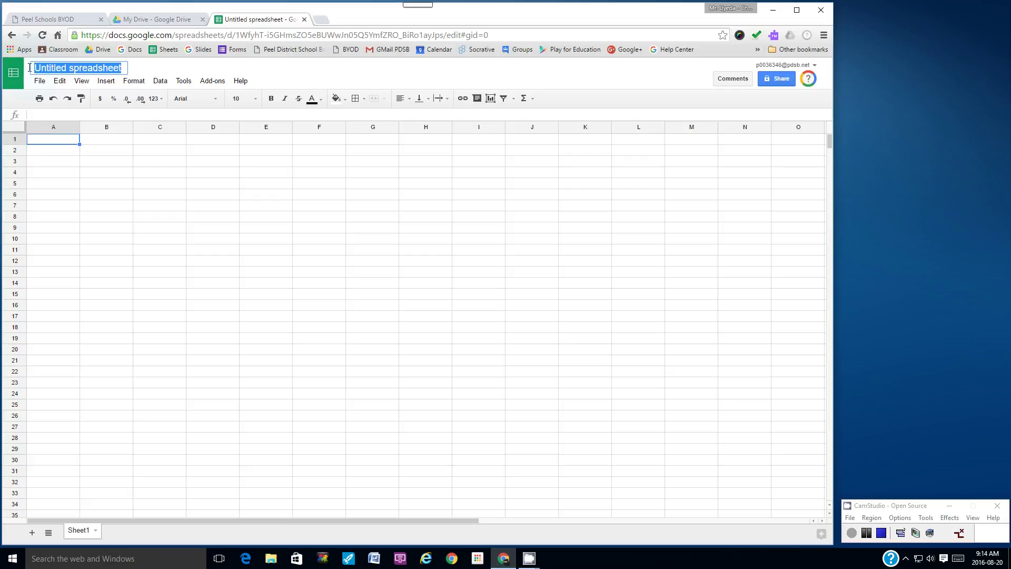
{"action": "type", "text": "Sheet Tutorial"}
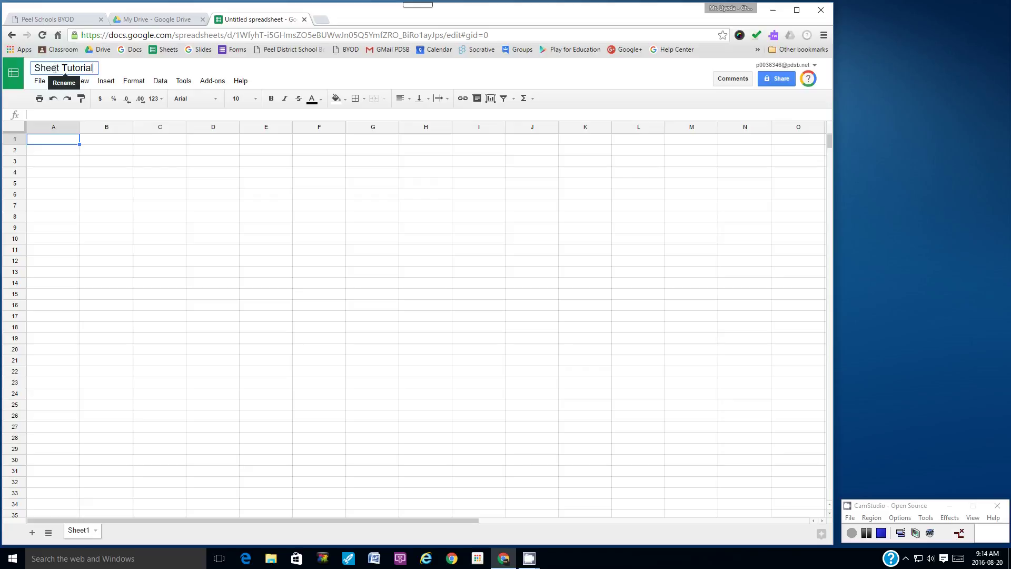
{"action": "left_click", "coordinate": [104, 81]}
{"action": "type", "text": "d"}
{"action": "key", "text": "BackSpace"}
{"action": "type", "text": "s"}
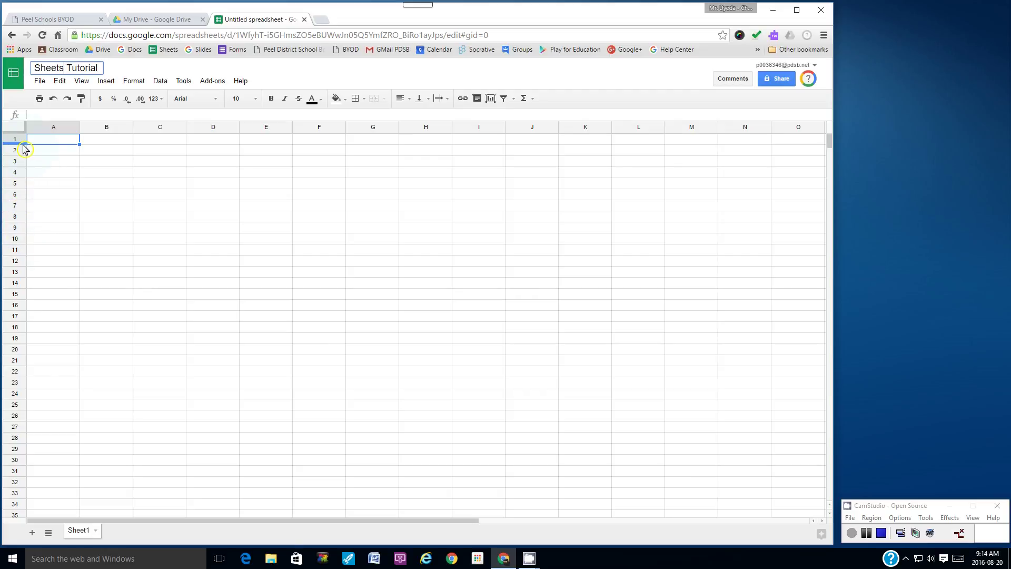
Step: Enter the title "Favourite World Cup Teams" in cell A1
{"action": "left_click_drag", "start_coordinate": [17, 142], "coordinate": [14, 234]}
{"action": "left_click", "coordinate": [62, 160]}
{"action": "left_click", "coordinate": [52, 142]}
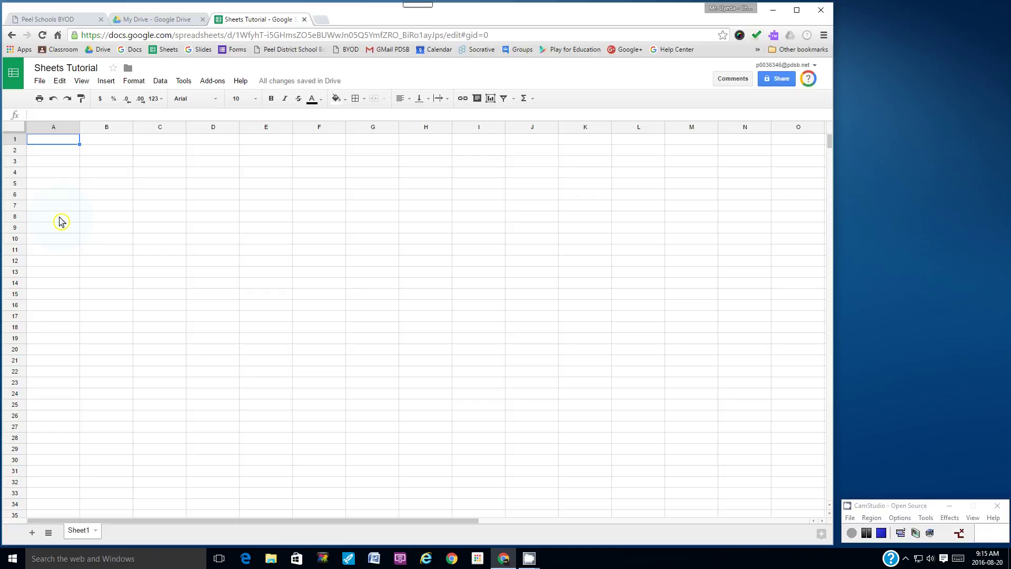
{"action": "type", "text": "Favourite W"}
{"action": "type", "text": "ords"}
{"action": "key", "text": "BackSpace"}
{"action": "key", "text": "BackSpace"}
{"action": "key", "text": "BackSpace"}
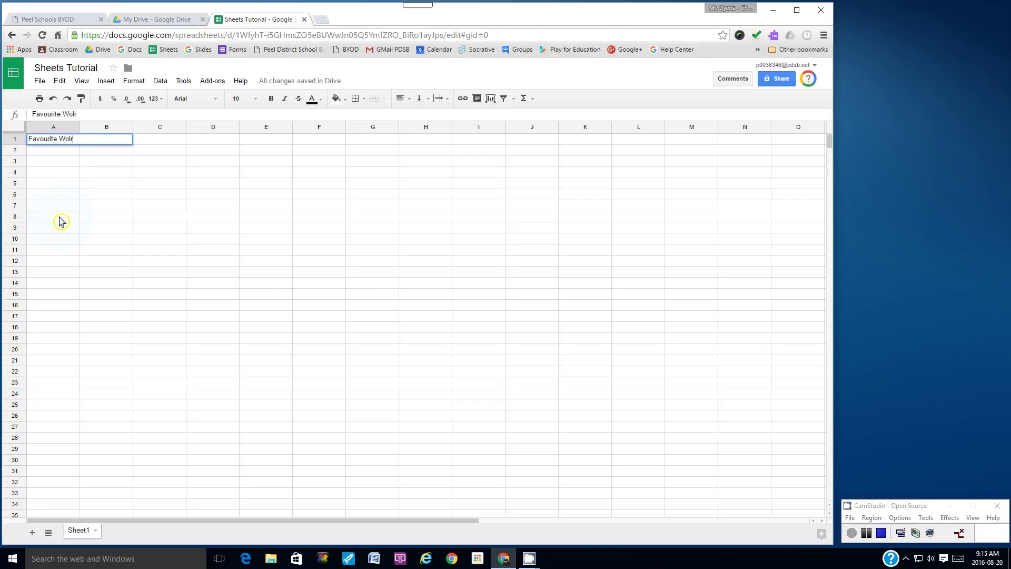
{"action": "type", "text": "rld Cupt Teams"}
{"action": "key", "text": "BackSpace"}
{"action": "key", "text": "BackSpace"}
{"action": "key", "text": "BackSpace"}
{"action": "key", "text": "BackSpace"}
{"action": "key", "text": "BackSpace"}
{"action": "key", "text": "BackSpace"}
{"action": "key", "text": "BackSpace"}
{"action": "type", "text": "Teams"}
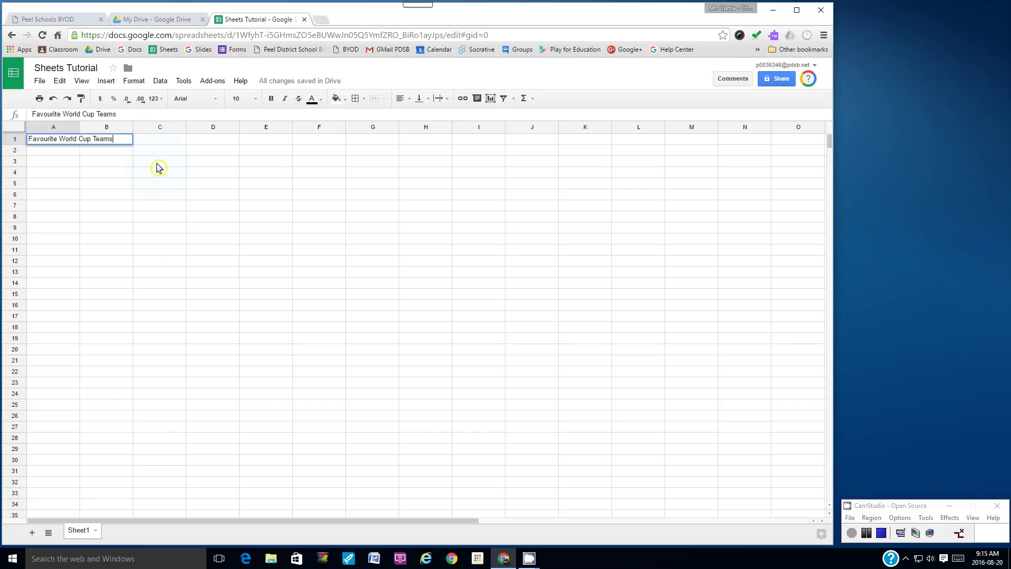
Step: Add a byline in cell C3 consisting of "By:", the author's name and the class 6D
{"action": "left_click", "coordinate": [159, 163]}
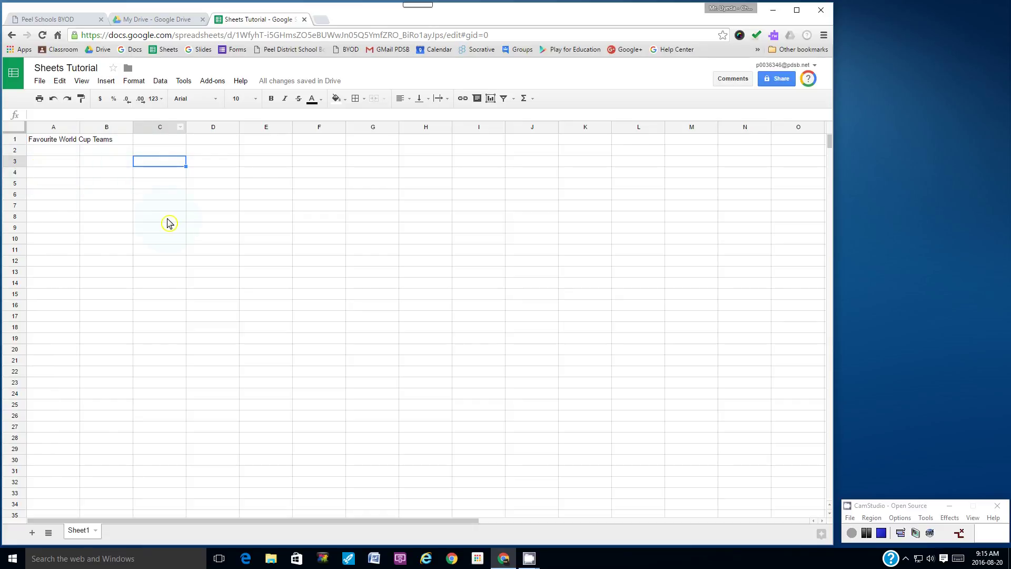
{"action": "type", "text": "By: Mr. E. Uyeda "}
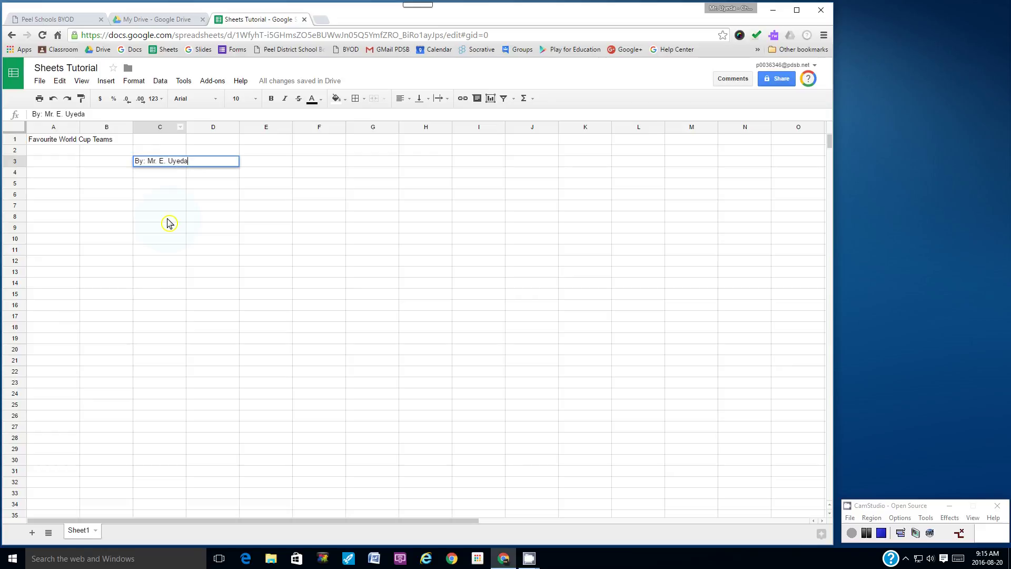
{"action": "type", "text": "6D"}
{"action": "left_click", "coordinate": [197, 222]}
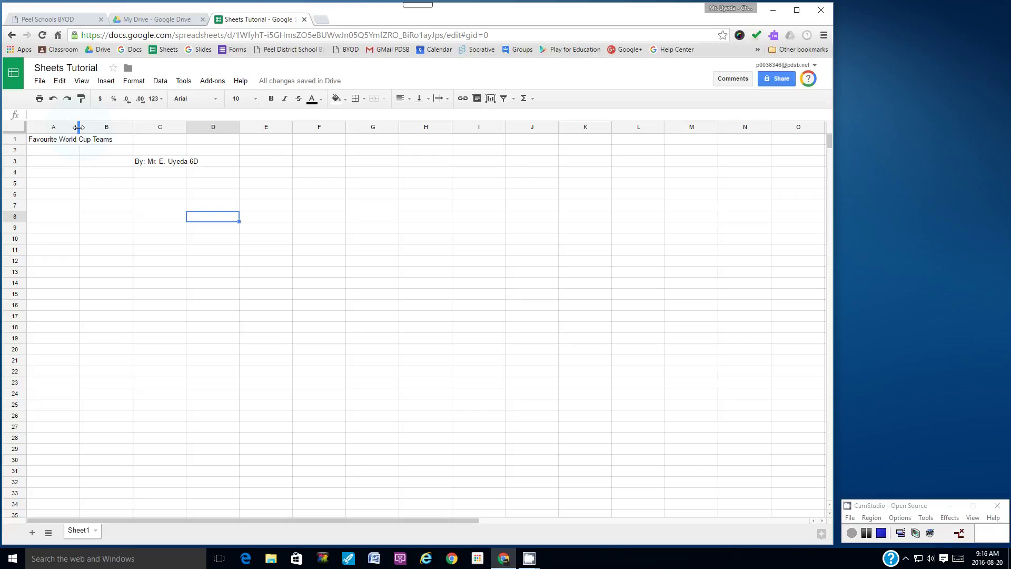
Step: Narrow columns A and B to slim margins and widen column C so the byline fits inside it
{"action": "left_click_drag", "start_coordinate": [79, 127], "coordinate": [45, 131]}
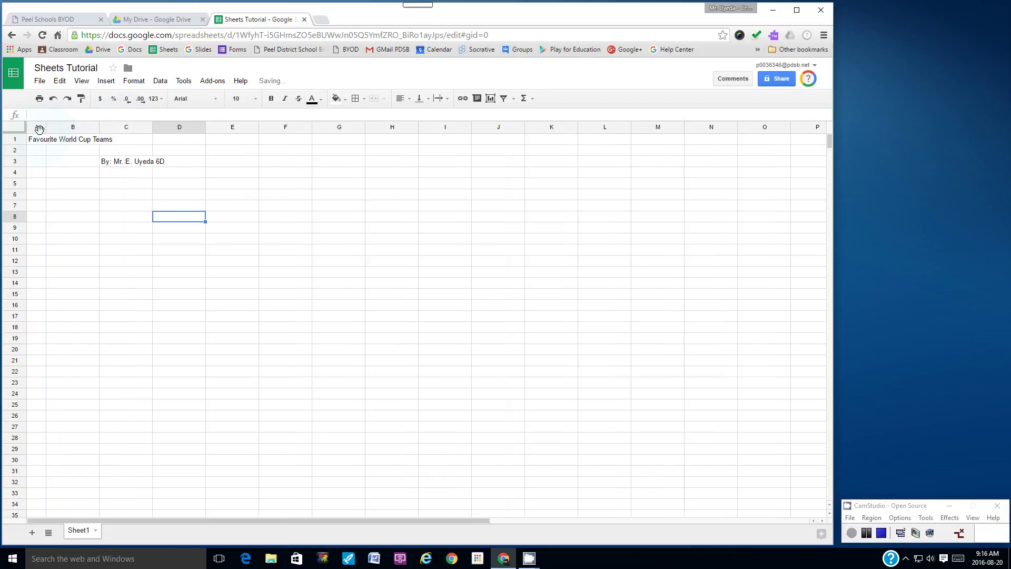
{"action": "left_click_drag", "start_coordinate": [99, 132], "coordinate": [66, 132]}
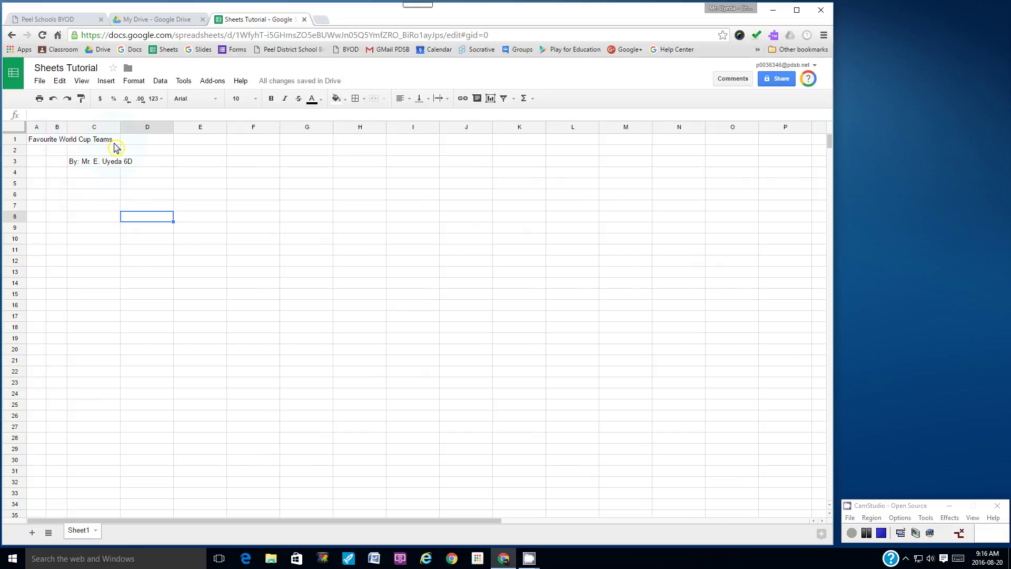
{"action": "left_click_drag", "start_coordinate": [120, 132], "coordinate": [146, 129]}
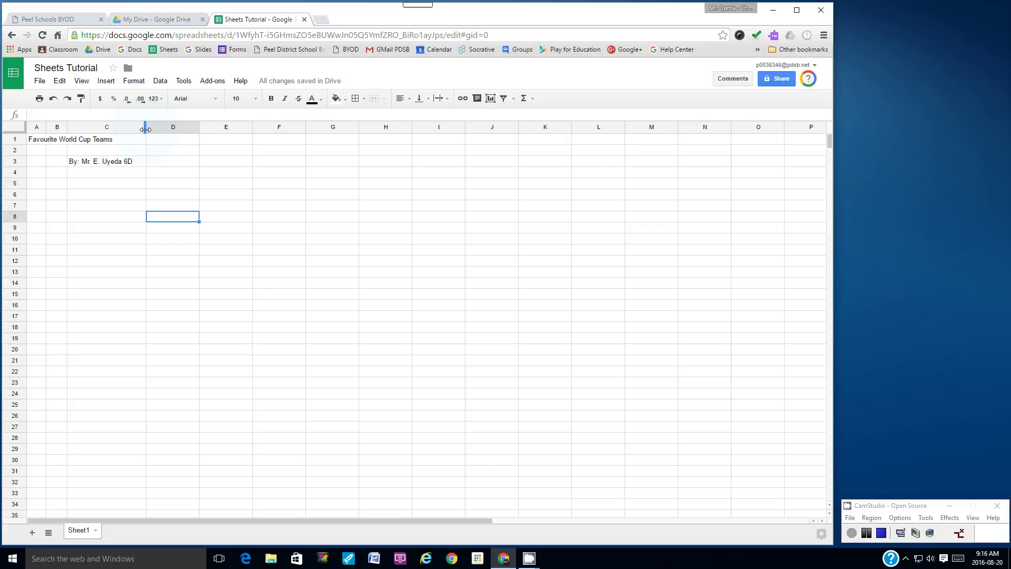
Step: Enter the table headings "Country" in C5 and "Votes" in D5
{"action": "left_click", "coordinate": [98, 188]}
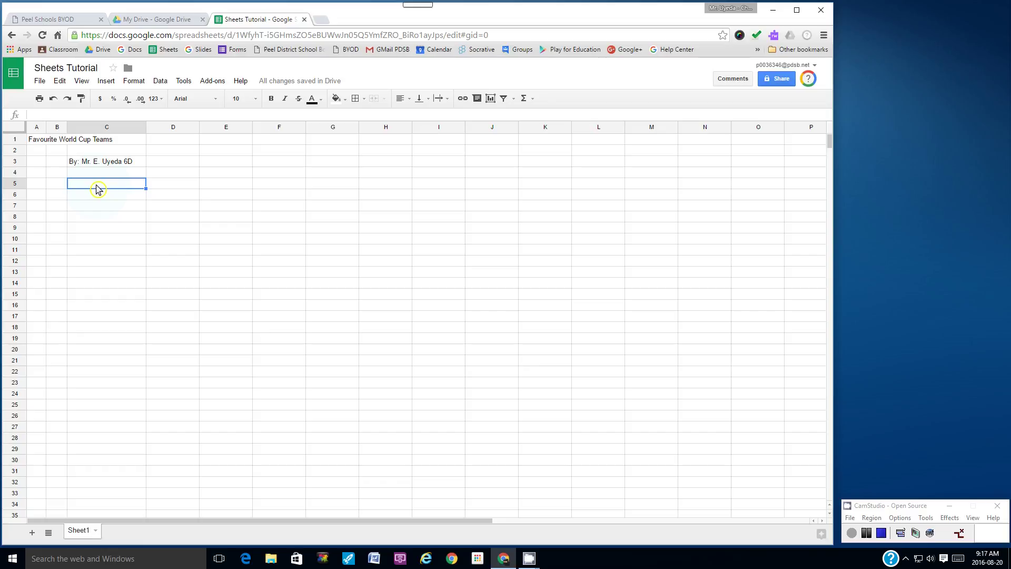
{"action": "type", "text": "Country"}
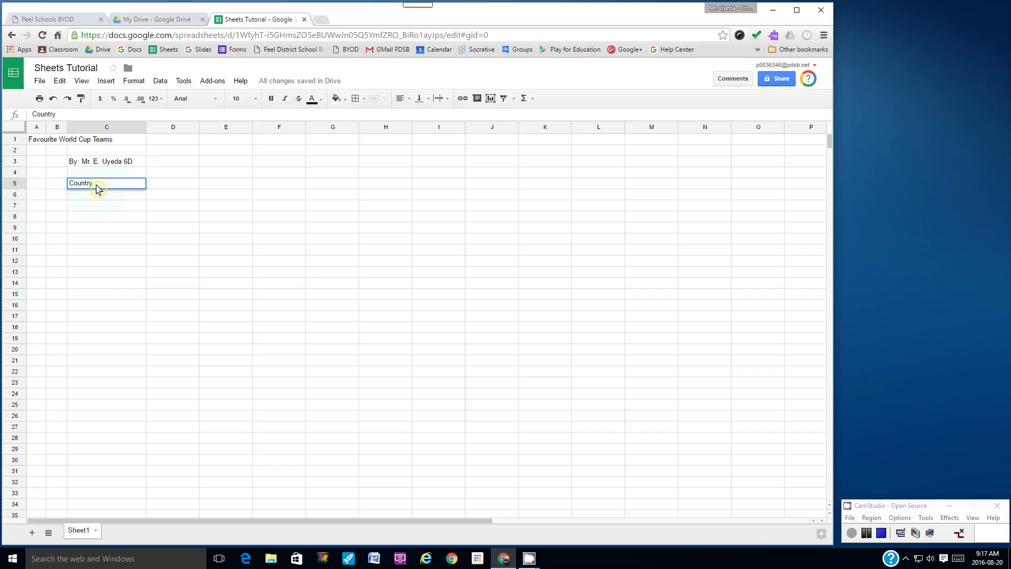
{"action": "left_click", "coordinate": [169, 188]}
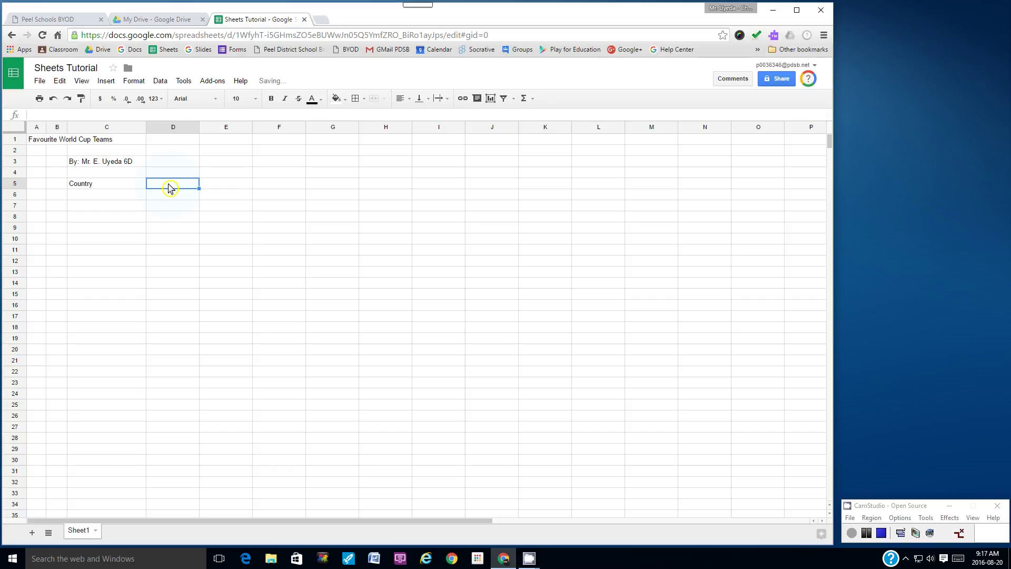
{"action": "type", "text": "Votes"}
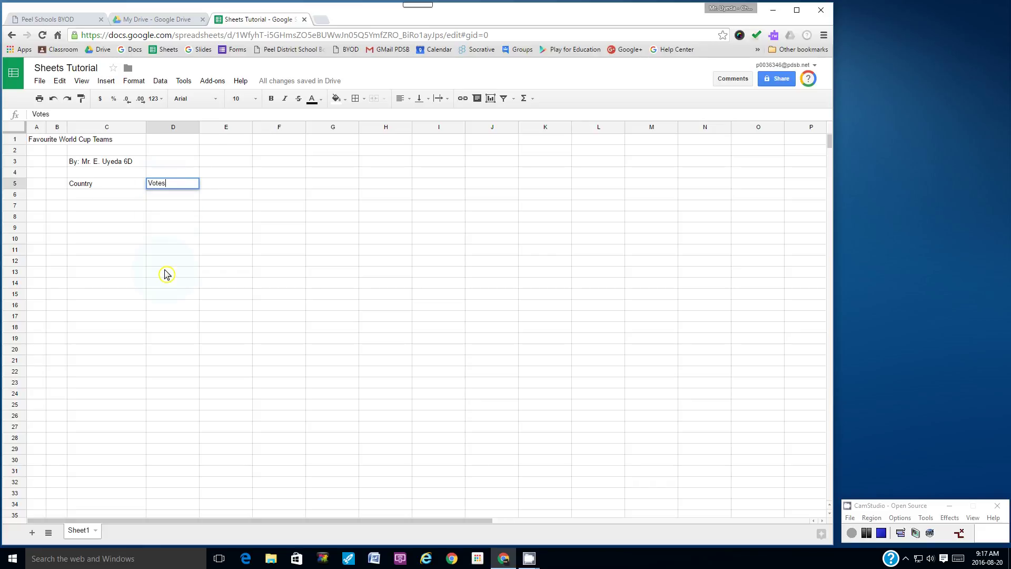
Step: List the countries Argentina, Brazil, England and Germany in cells C6 to C9 under the Country heading
{"action": "left_click", "coordinate": [80, 195]}
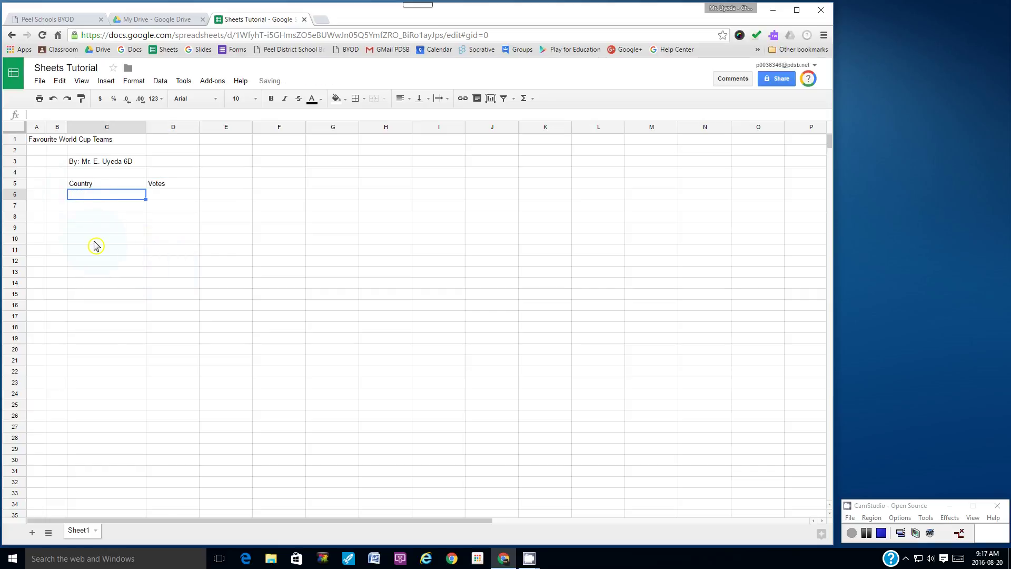
{"action": "type", "text": "A"}
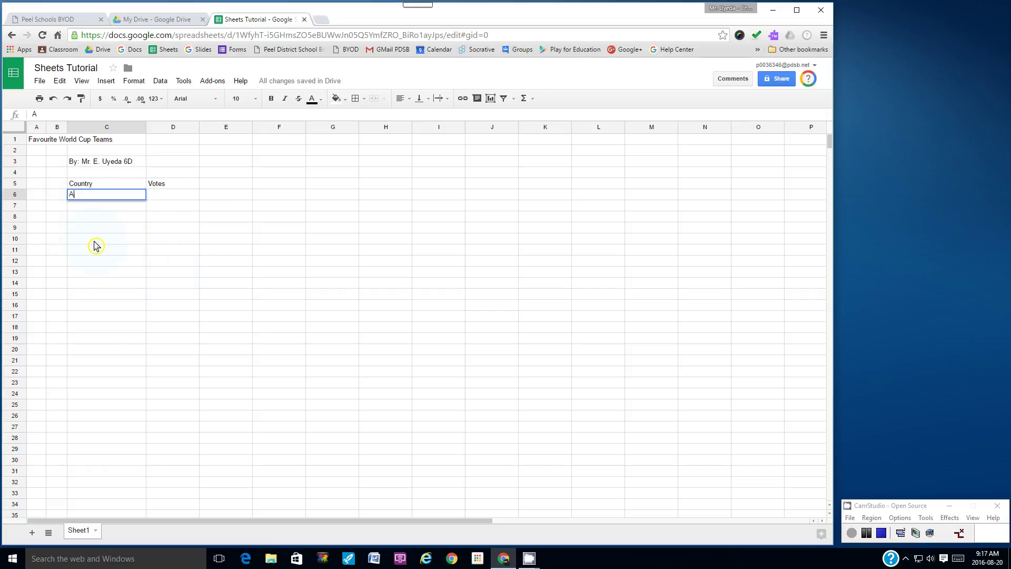
{"action": "type", "text": "rgentina"}
{"action": "key", "text": "Return"}
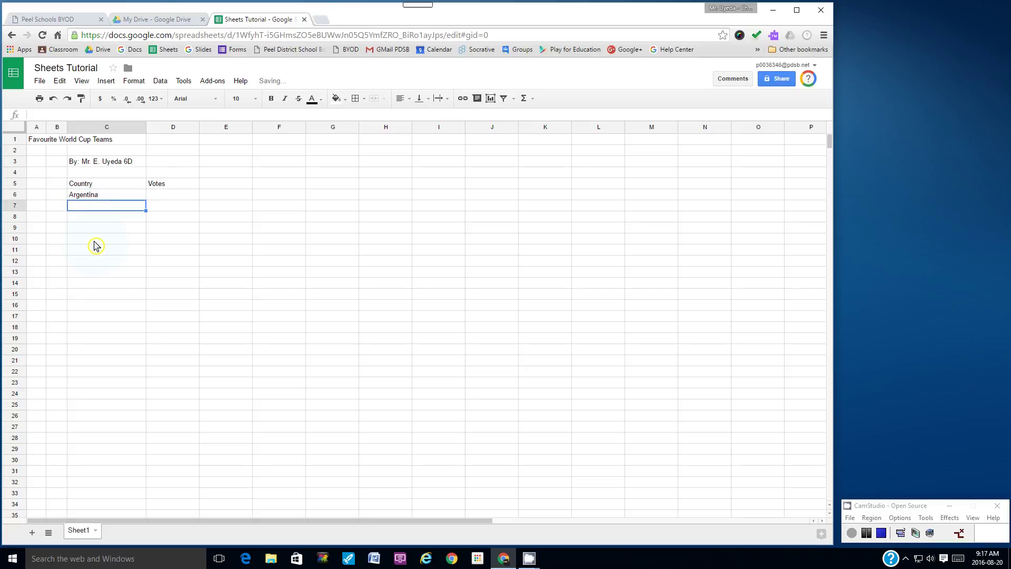
{"action": "type", "text": "Brazil"}
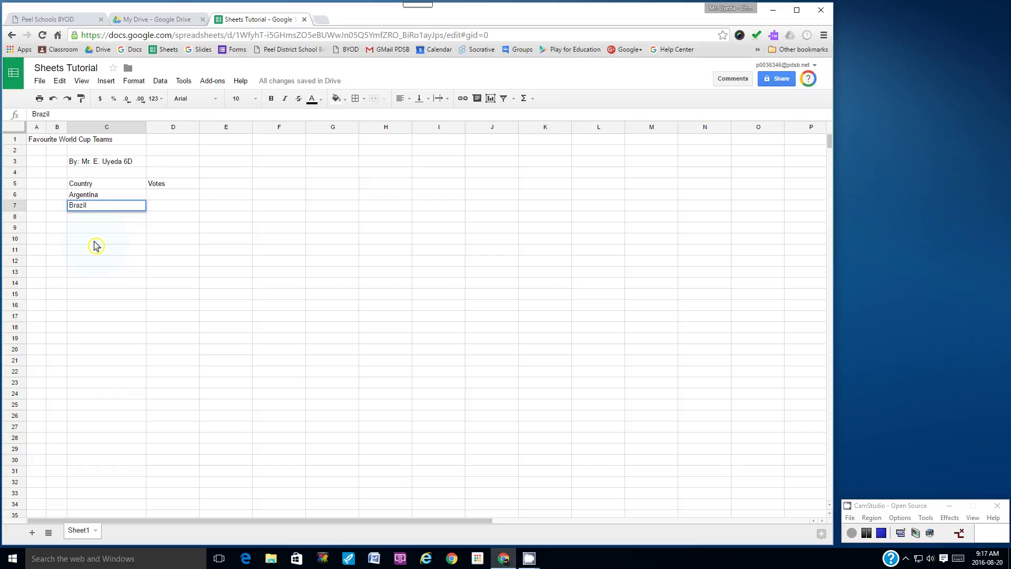
{"action": "key", "text": "Return"}
{"action": "type", "text": "England"}
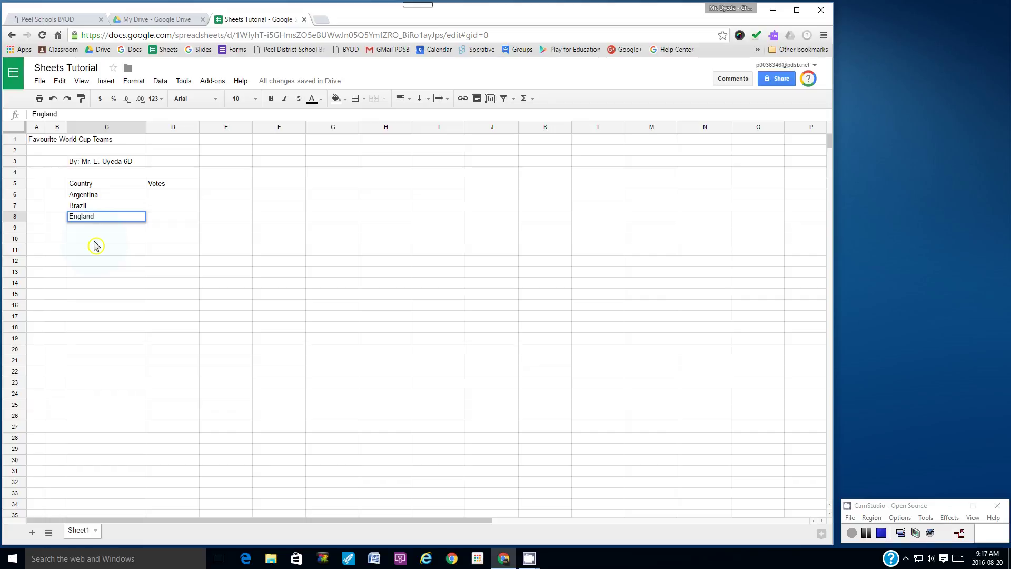
{"action": "key", "text": "Return"}
{"action": "type", "text": "Germany"}
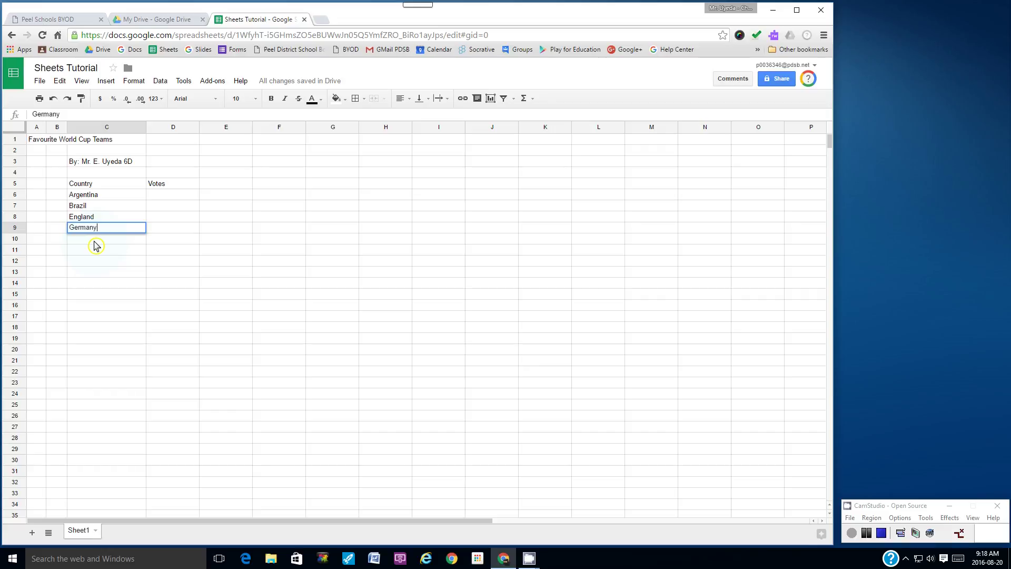
{"action": "key", "text": "Return"}
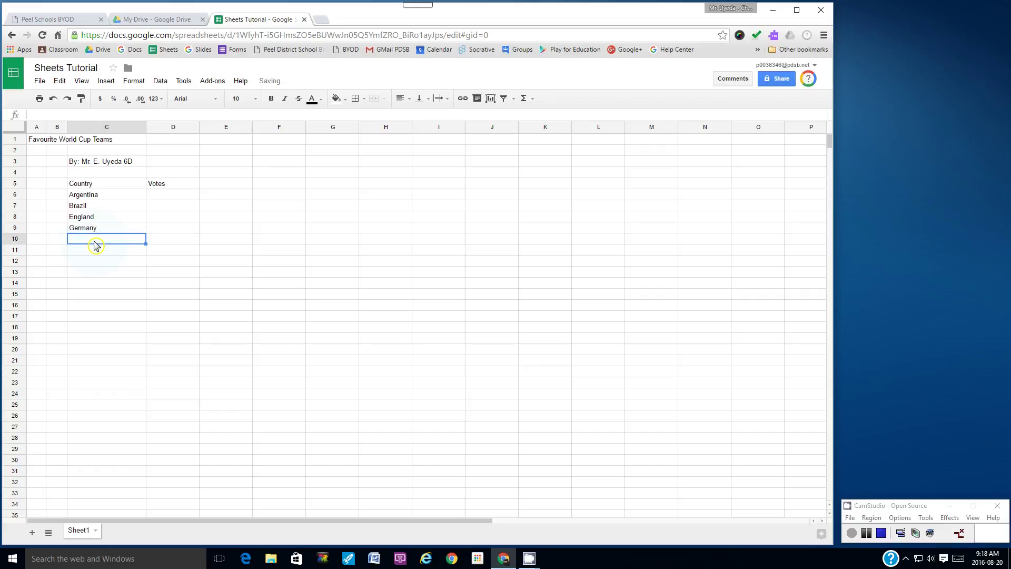
Step: Continue the country list with Italy, Netherlands, Portugal and Spain in cells C10 to C13
{"action": "type", "text": "Italy"}
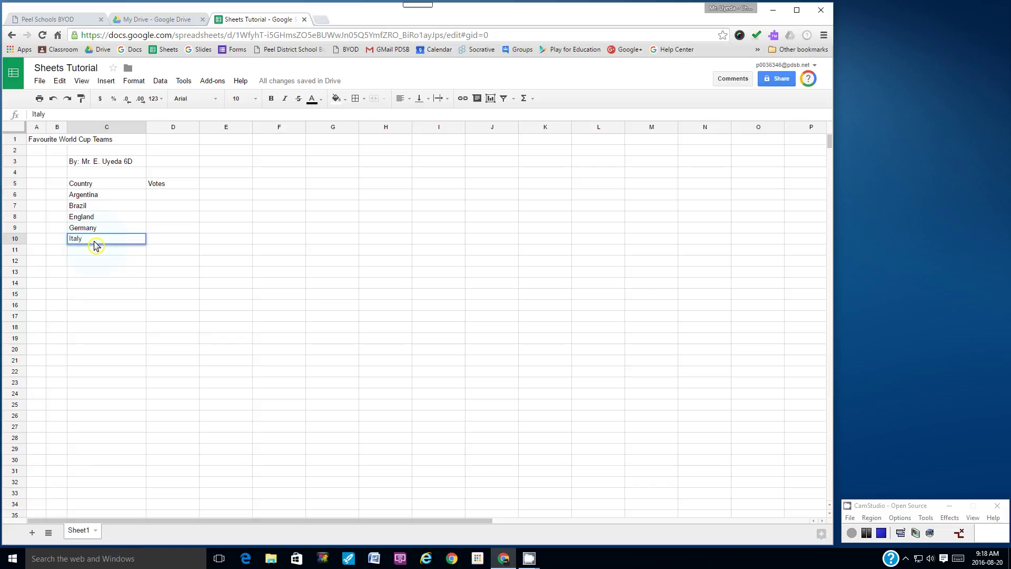
{"action": "key", "text": "Return"}
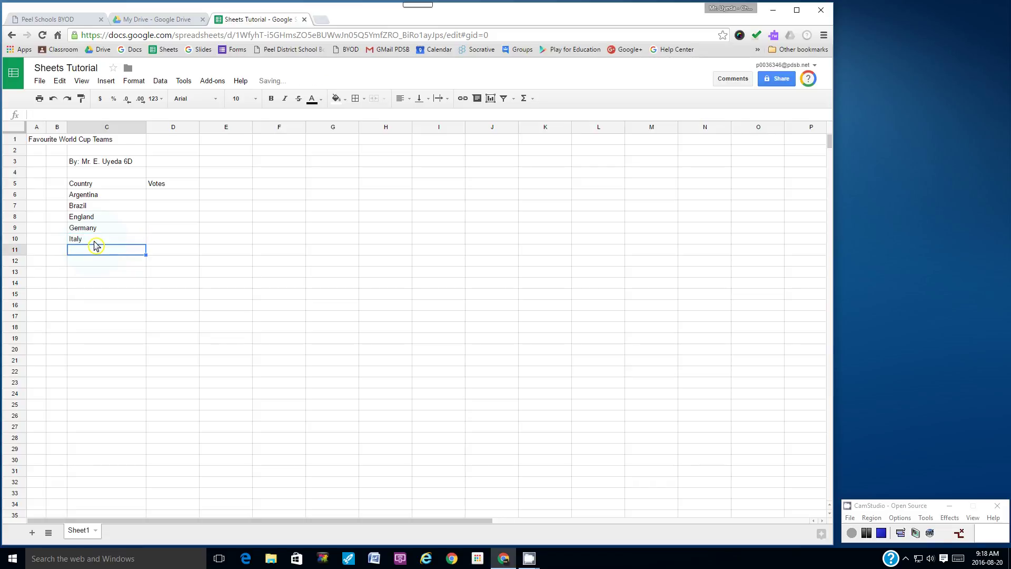
{"action": "type", "text": "Netherland"}
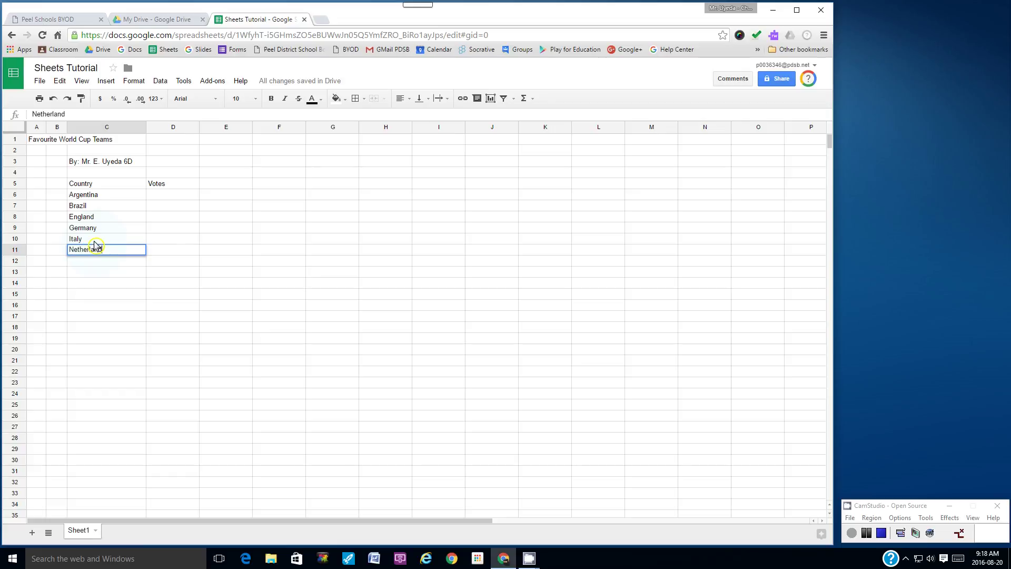
{"action": "type", "text": "s"}
{"action": "key", "text": "Return"}
{"action": "type", "text": "Portugal"}
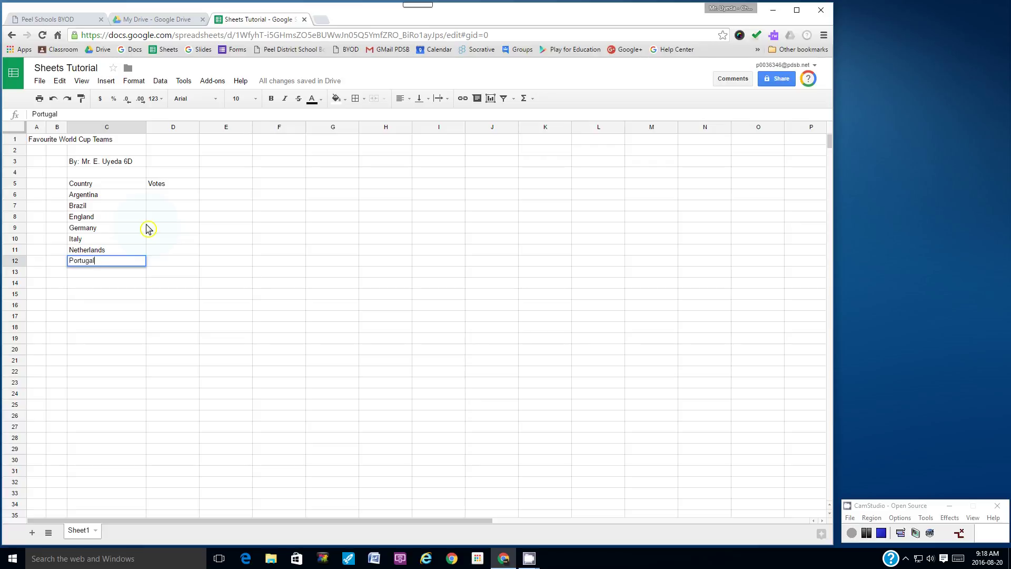
{"action": "key", "text": "Return"}
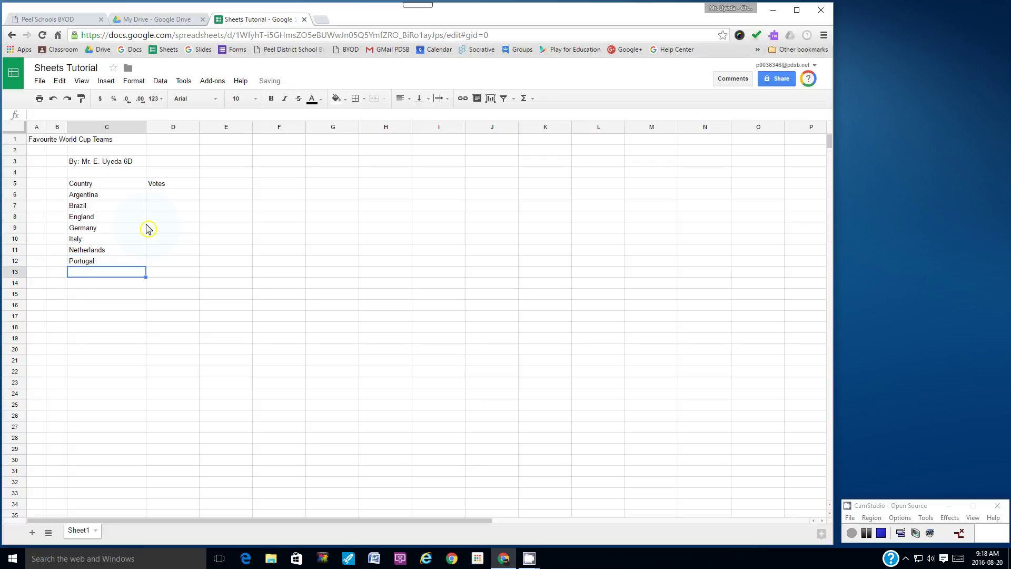
{"action": "type", "text": "Spain"}
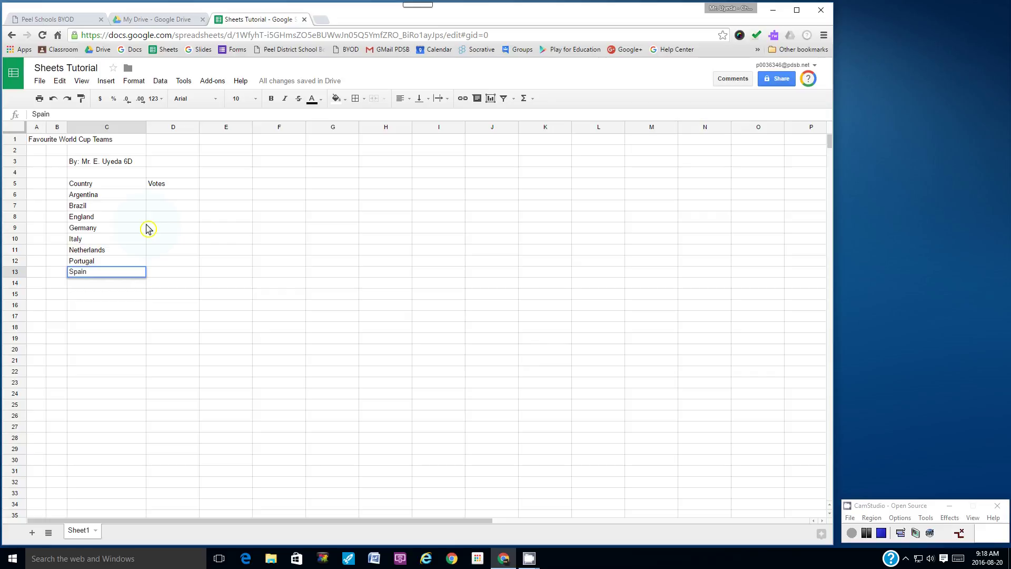
Step: Enter the votes for Argentina, Brazil, England and Germany as 10, 17, 6 and 14 in D6 to D9
{"action": "left_click", "coordinate": [161, 200]}
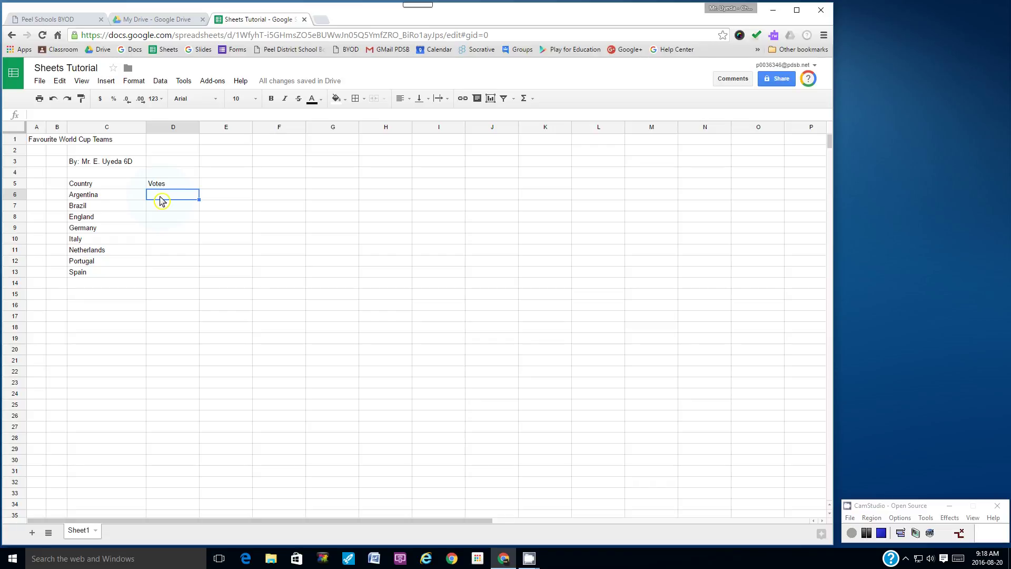
{"action": "type", "text": "10"}
{"action": "key", "text": "Return"}
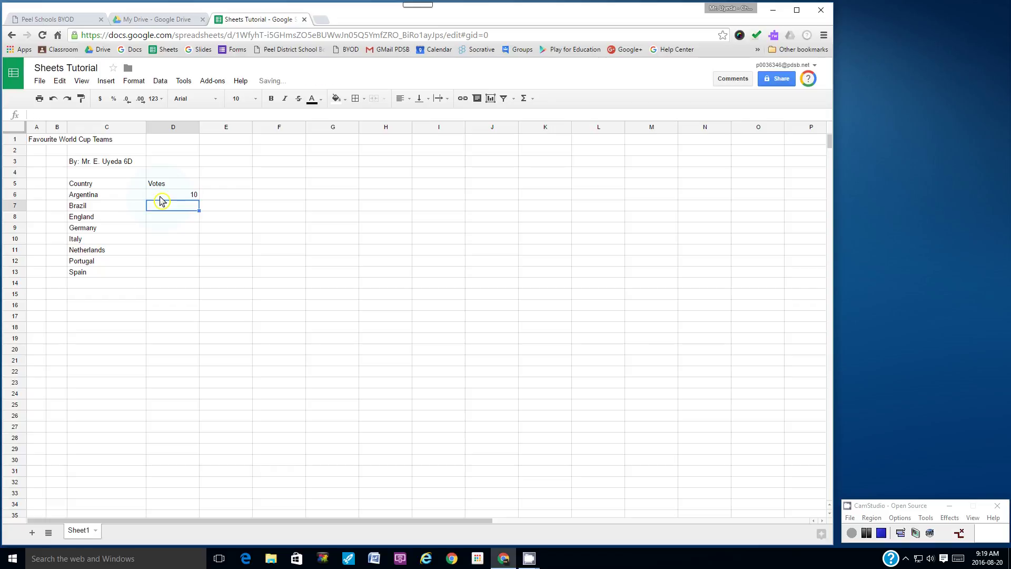
{"action": "type", "text": "17"}
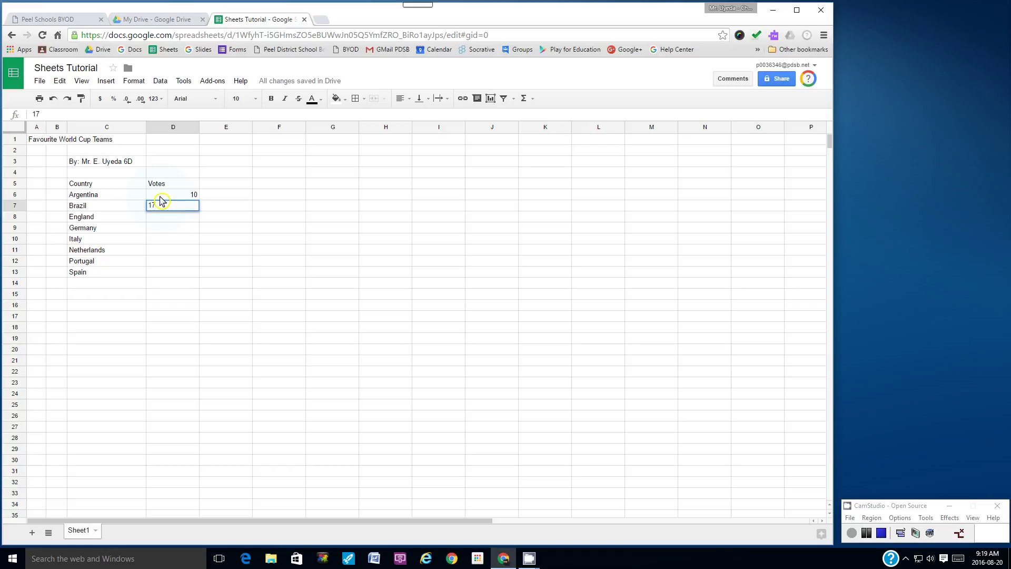
{"action": "key", "text": "Return"}
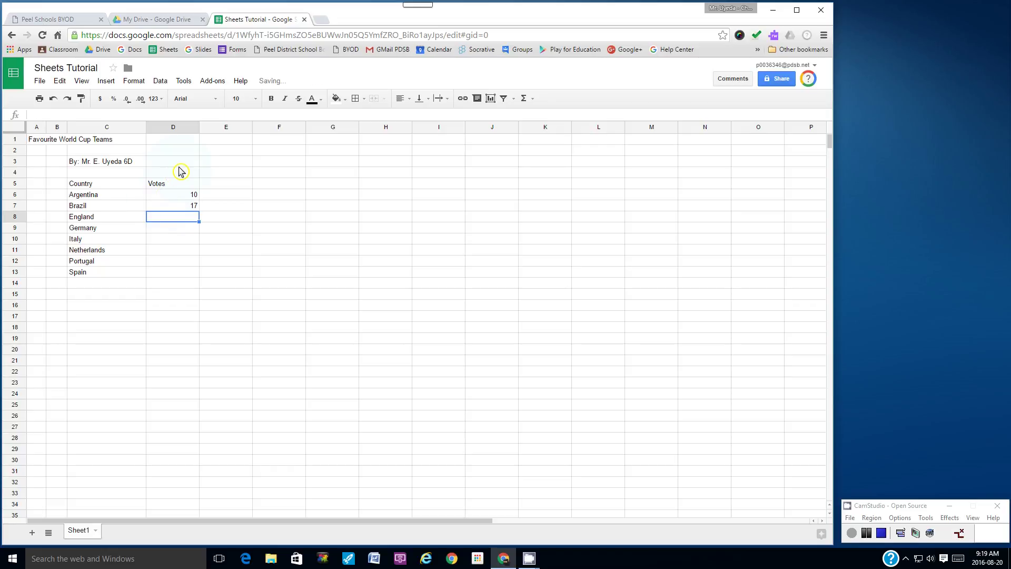
{"action": "type", "text": "6"}
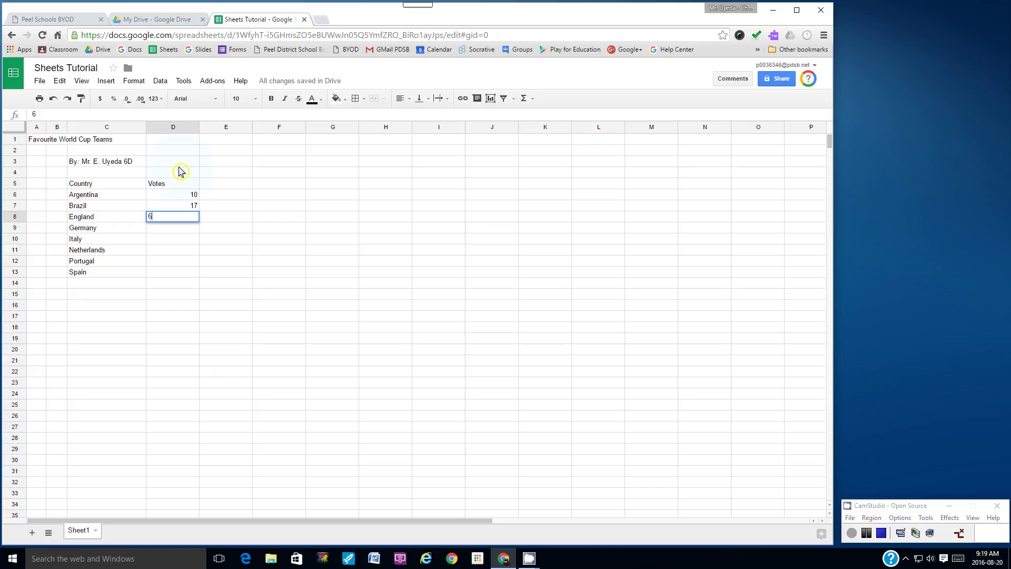
{"action": "key", "text": "Return"}
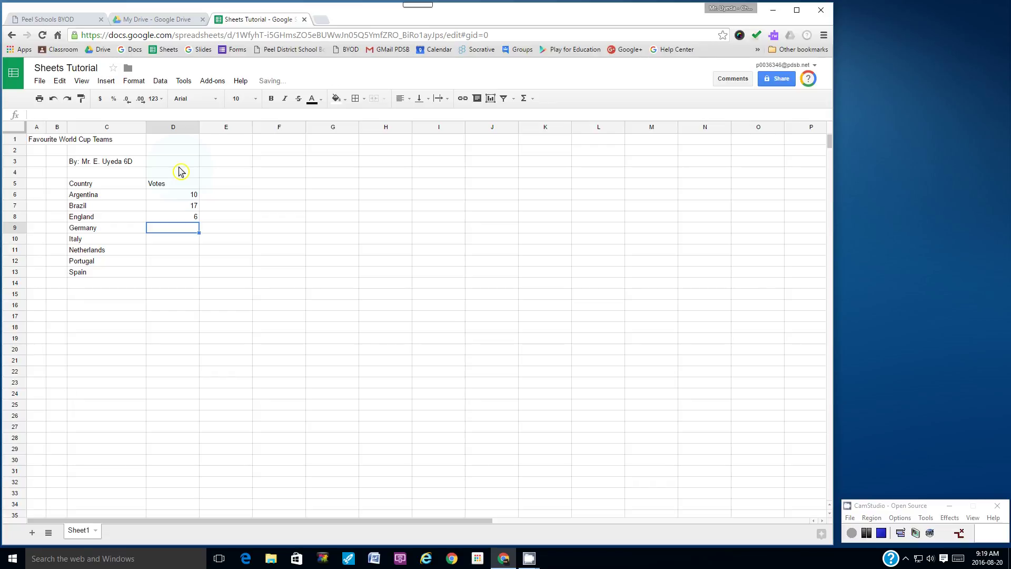
{"action": "type", "text": "14"}
{"action": "key", "text": "Return"}
Step: Enter the votes for Italy, Netherlands, Portugal and Spain as 7, 9, 15 and 8 in D10 to D13
{"action": "type", "text": "7"}
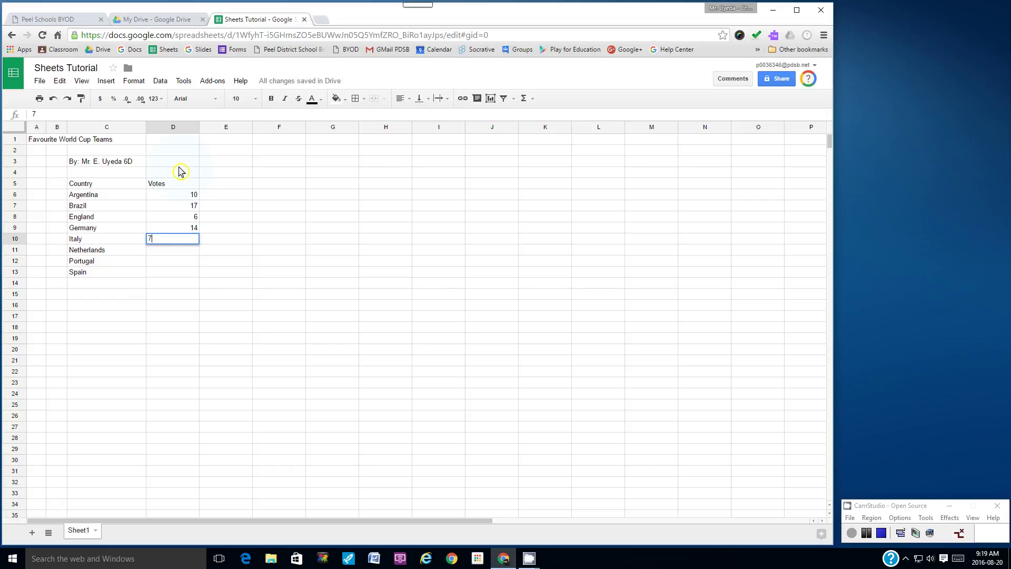
{"action": "key", "text": "Return"}
{"action": "type", "text": "9"}
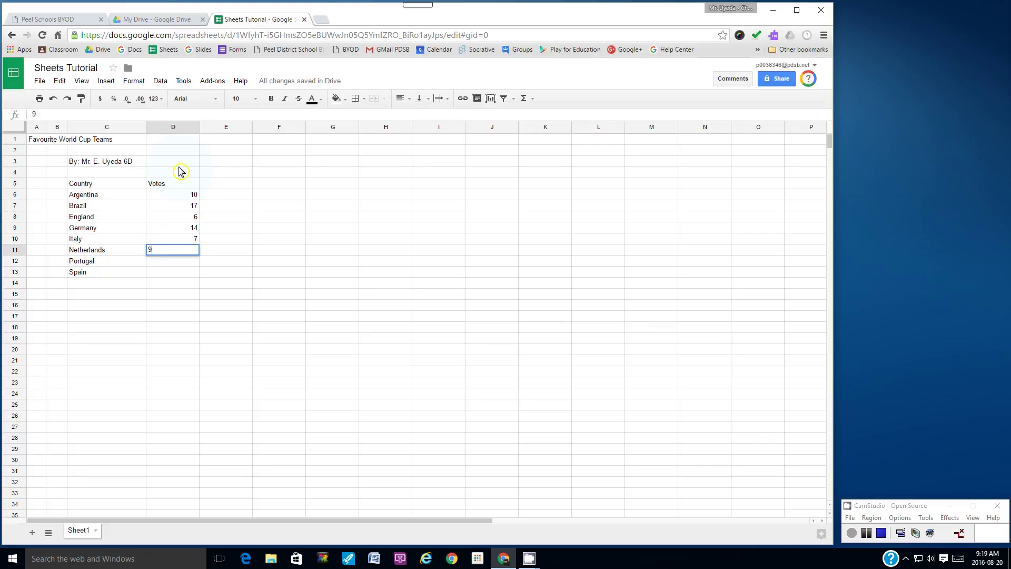
{"action": "key", "text": "Return"}
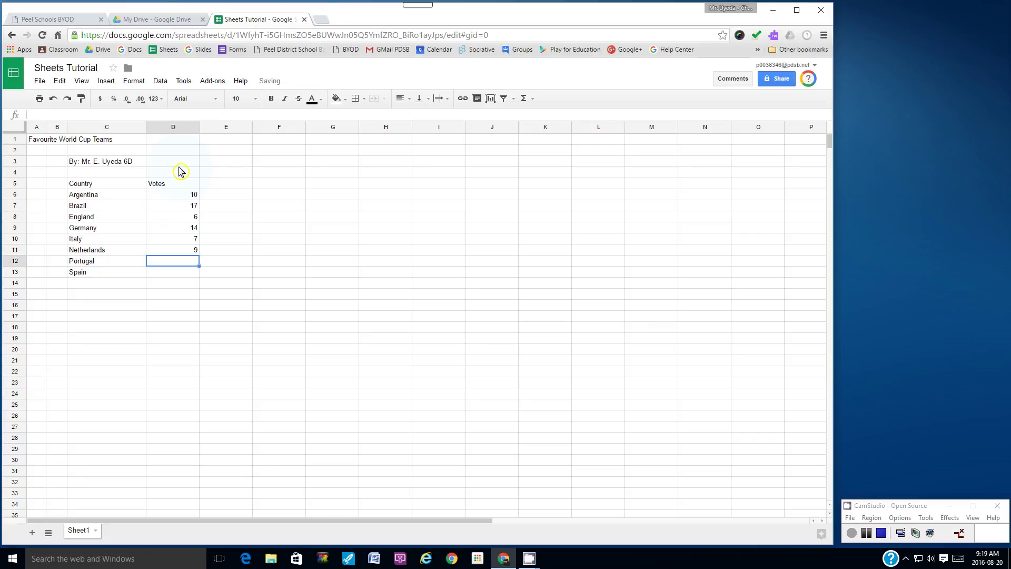
{"action": "type", "text": "15"}
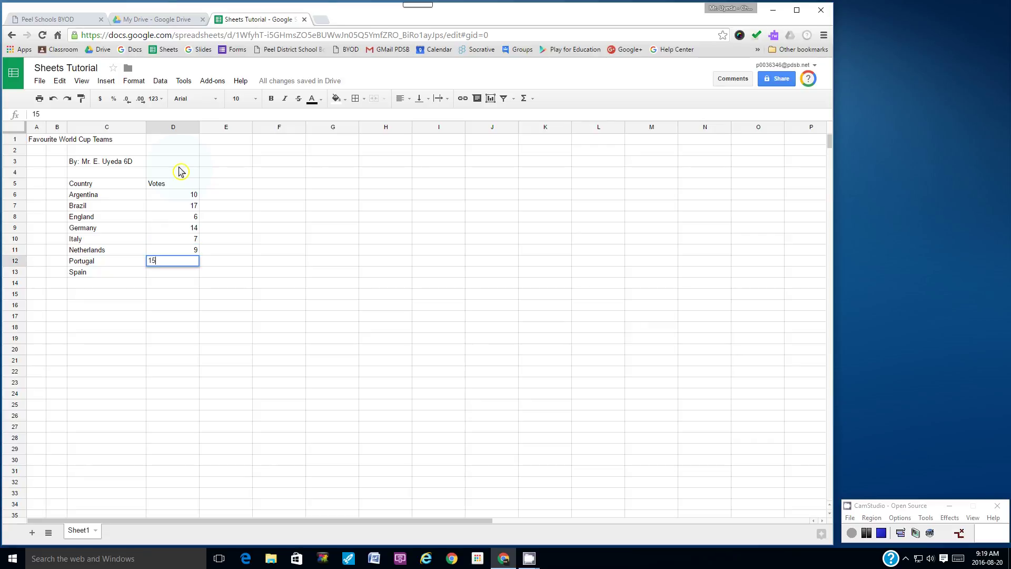
{"action": "key", "text": "Return"}
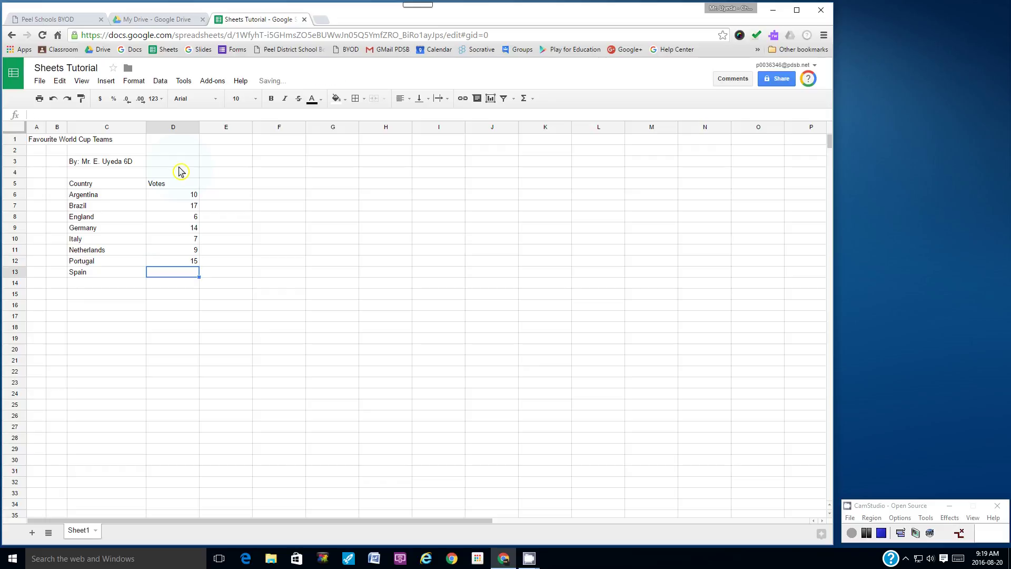
{"action": "type", "text": "8"}
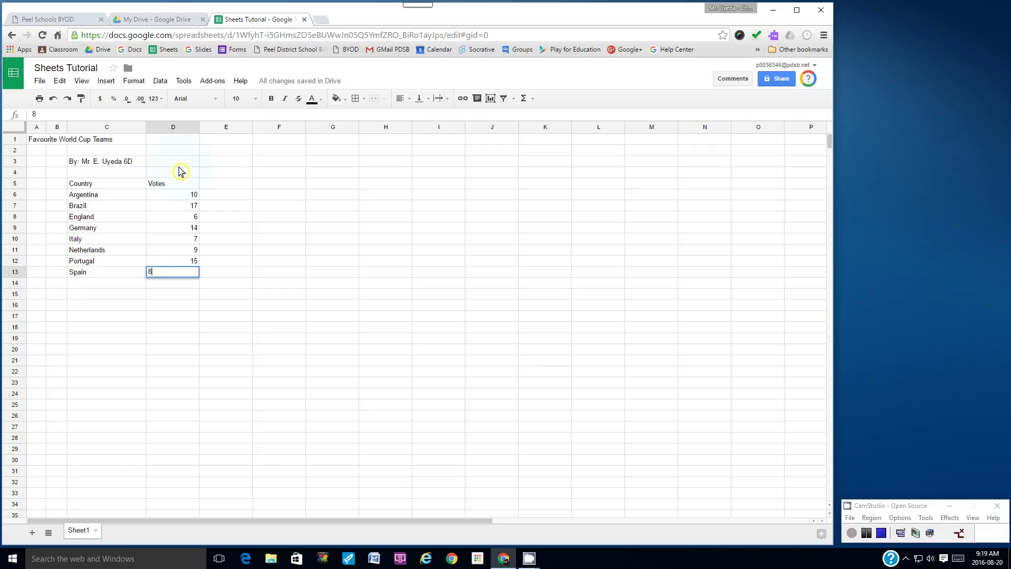
{"action": "key", "text": "Return"}
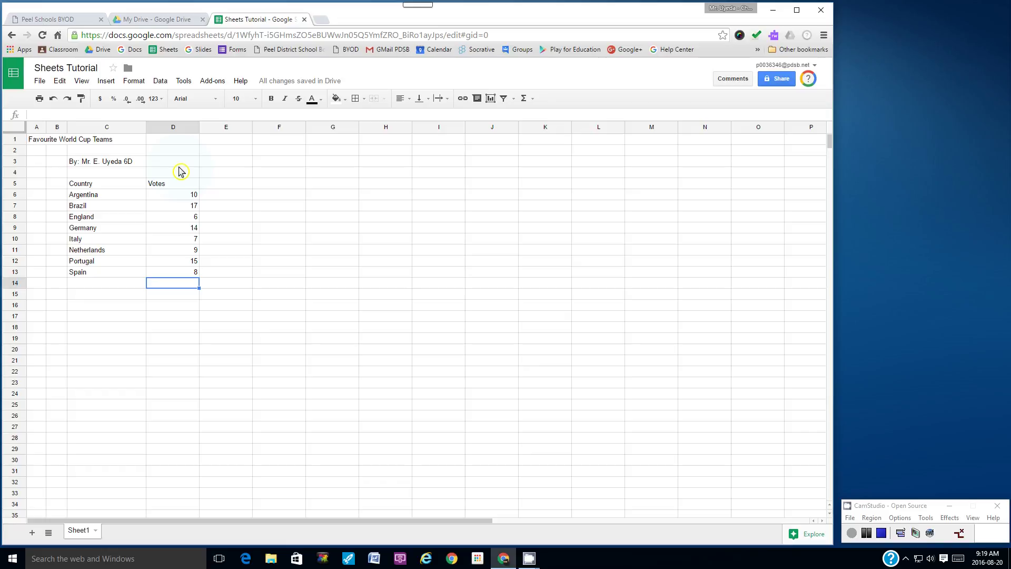
{"action": "left_click", "coordinate": [91, 187]}
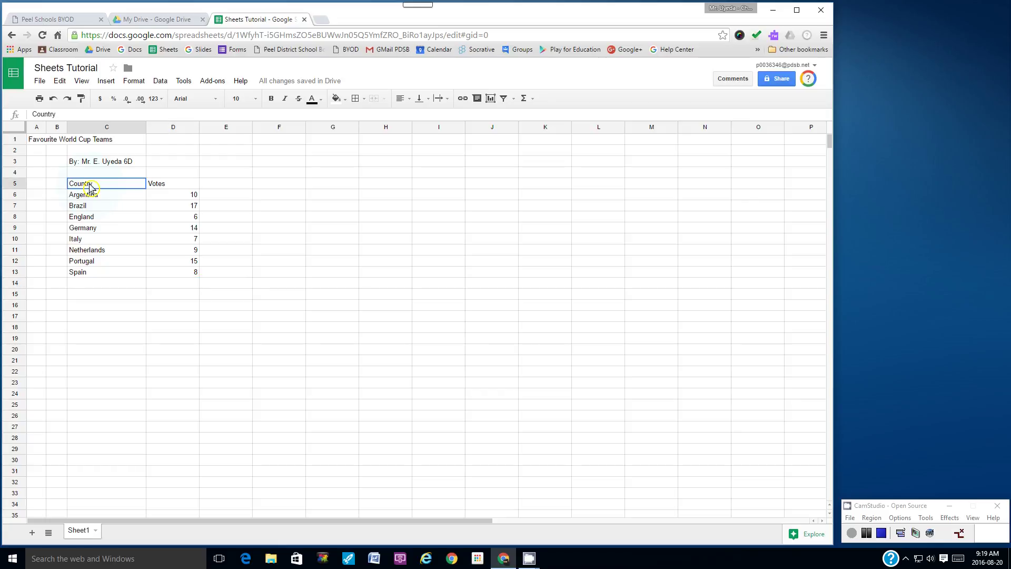
{"action": "left_click_drag", "start_coordinate": [90, 187], "coordinate": [172, 278]}
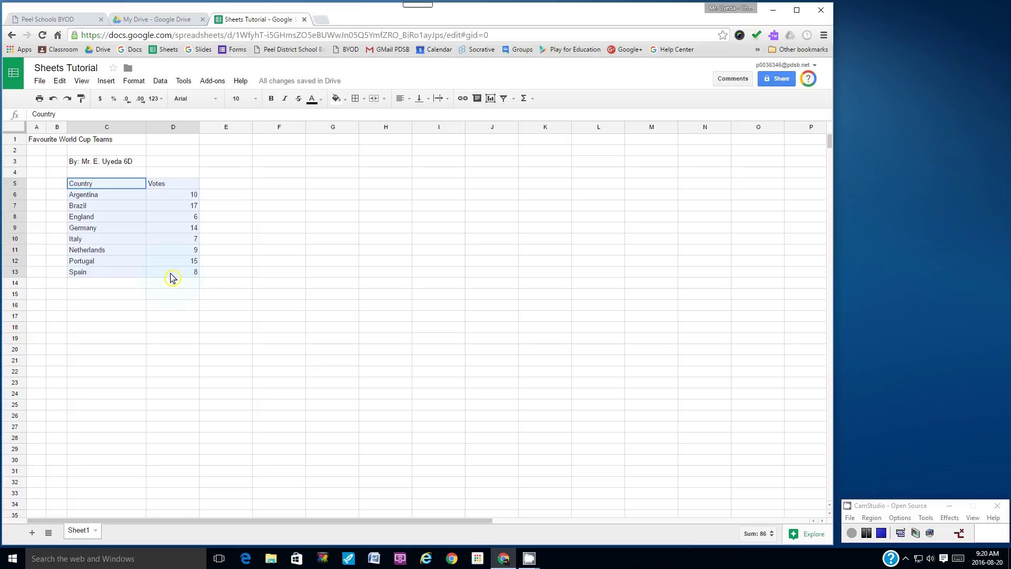
{"action": "left_click_drag", "start_coordinate": [172, 278], "coordinate": [173, 278]}
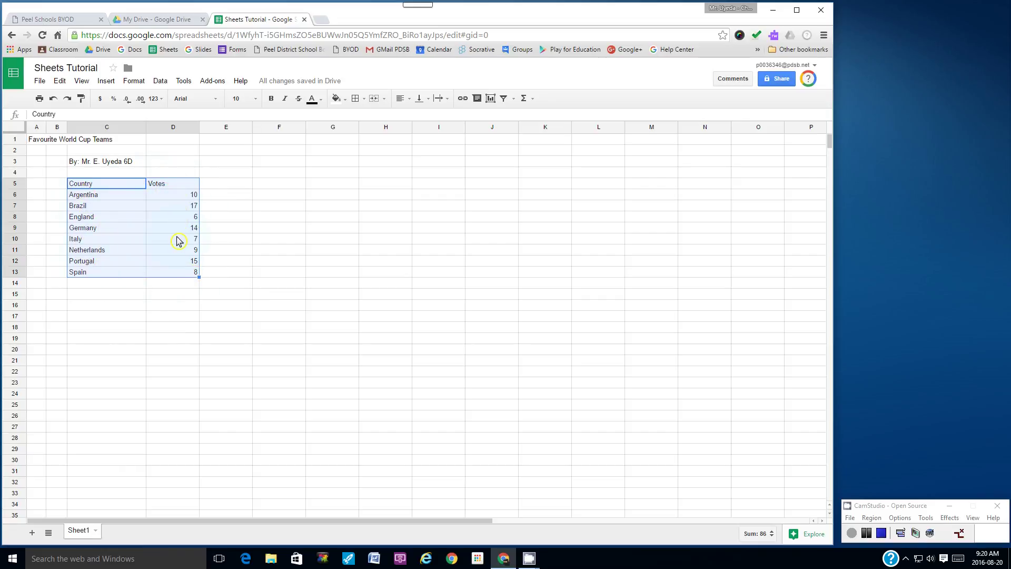
{"action": "left_click", "coordinate": [153, 305]}
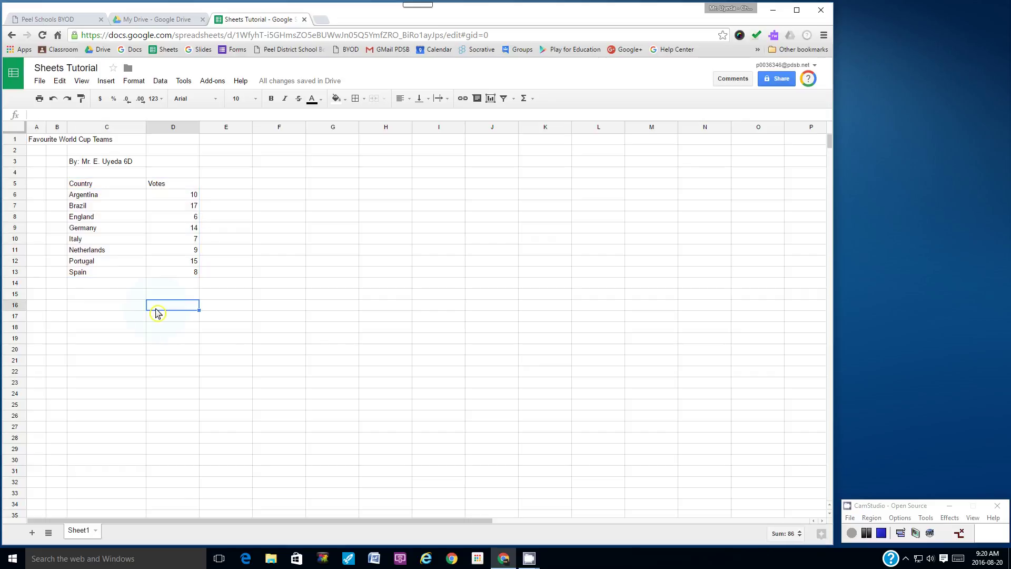
{"action": "left_click", "coordinate": [82, 188]}
{"action": "left_click_drag", "start_coordinate": [82, 187], "coordinate": [239, 274]}
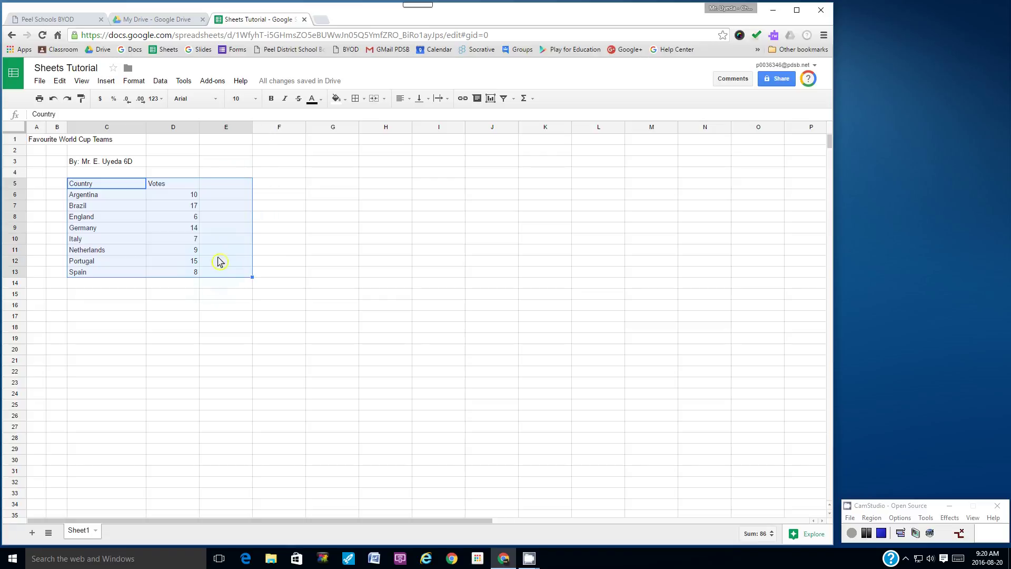
{"action": "left_click", "coordinate": [225, 316]}
{"action": "left_click_drag", "start_coordinate": [78, 185], "coordinate": [178, 299]}
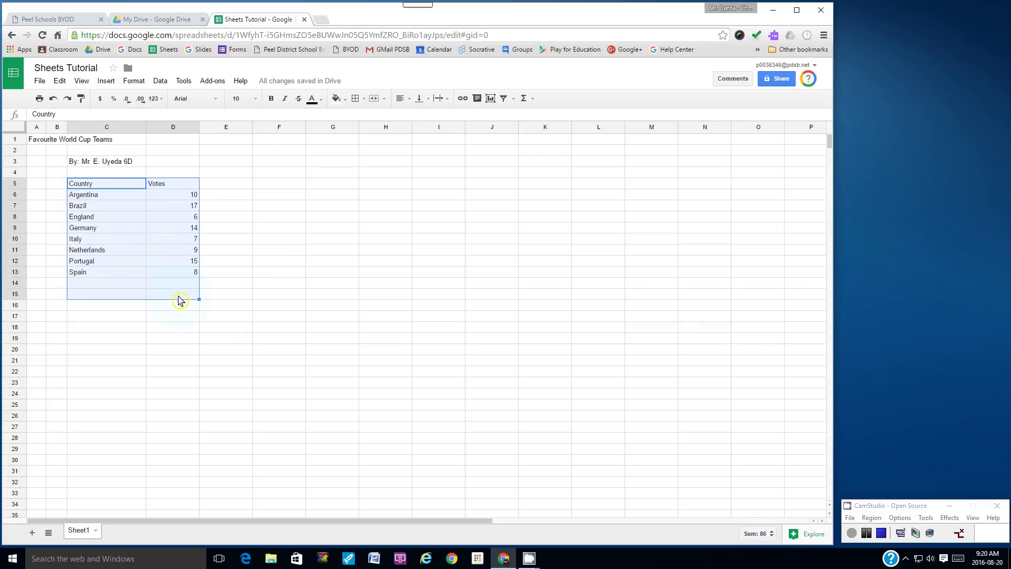
{"action": "left_click", "coordinate": [146, 322]}
{"action": "left_click", "coordinate": [78, 187]}
{"action": "left_click_drag", "start_coordinate": [78, 187], "coordinate": [192, 274]}
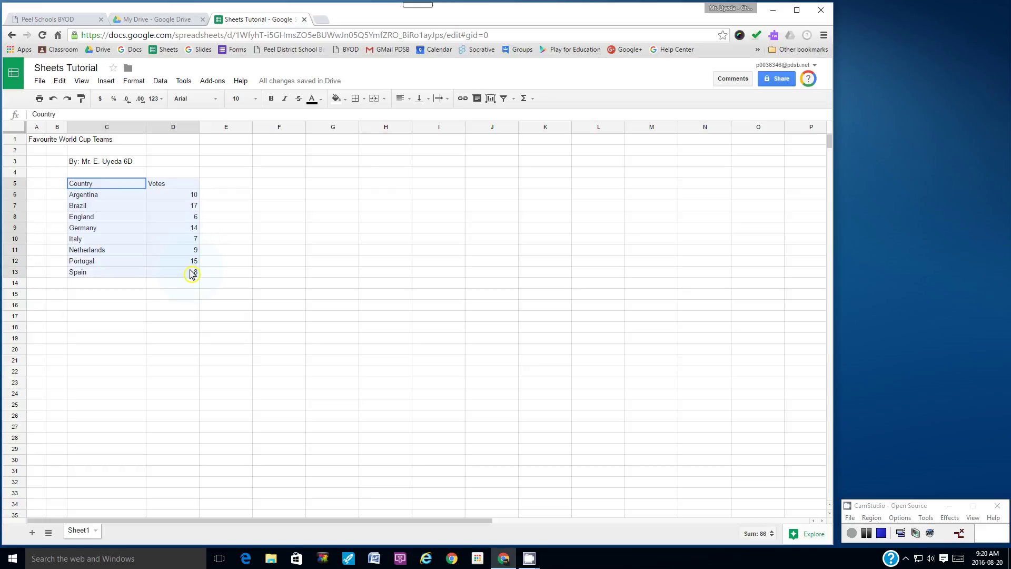
{"action": "left_click", "coordinate": [135, 319]}
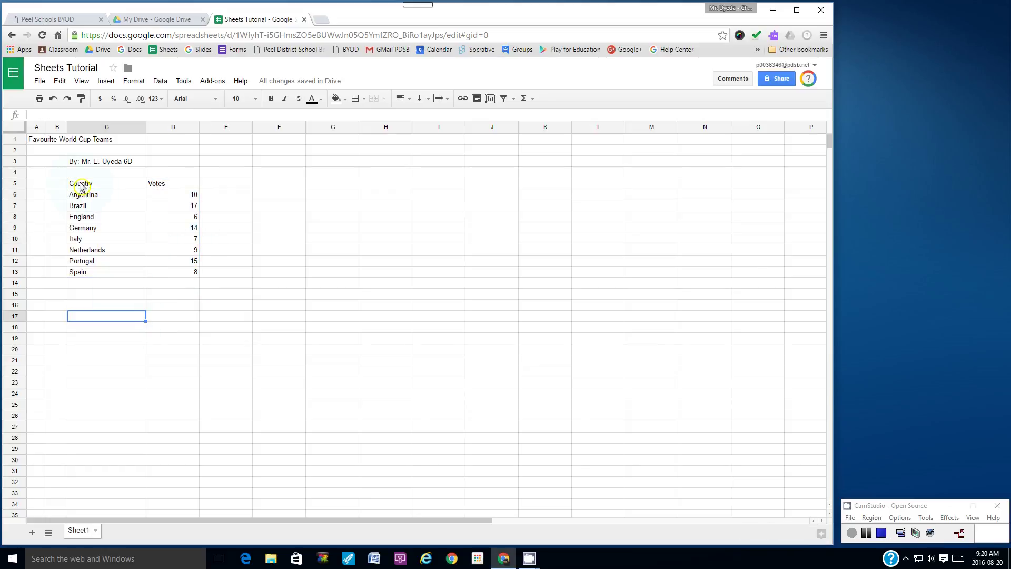
{"action": "left_click", "coordinate": [82, 186]}
{"action": "left_click_drag", "start_coordinate": [118, 190], "coordinate": [176, 271]}
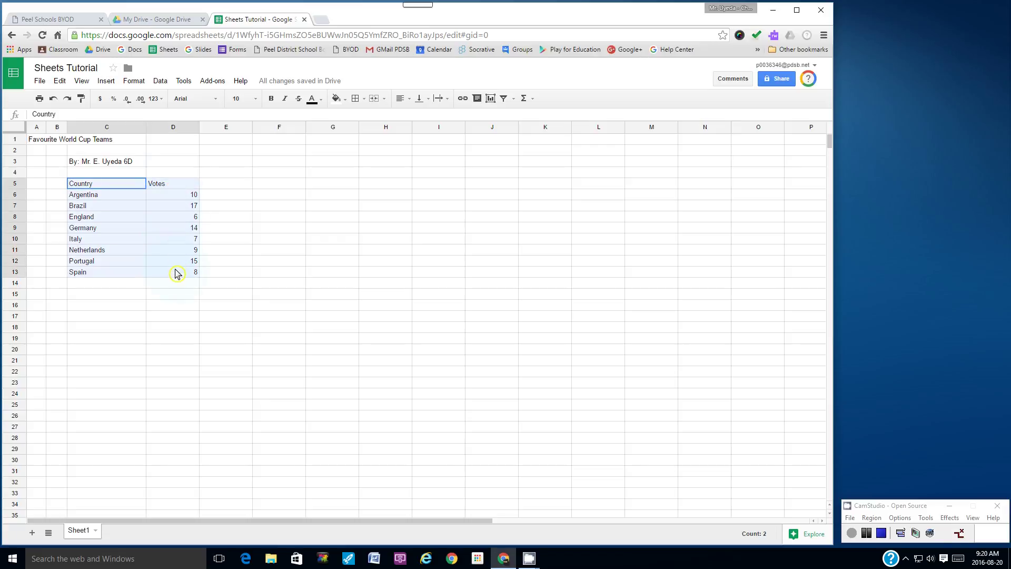
{"action": "left_click", "coordinate": [145, 315]}
{"action": "left_click_drag", "start_coordinate": [102, 185], "coordinate": [162, 273]}
{"action": "left_click", "coordinate": [156, 296]}
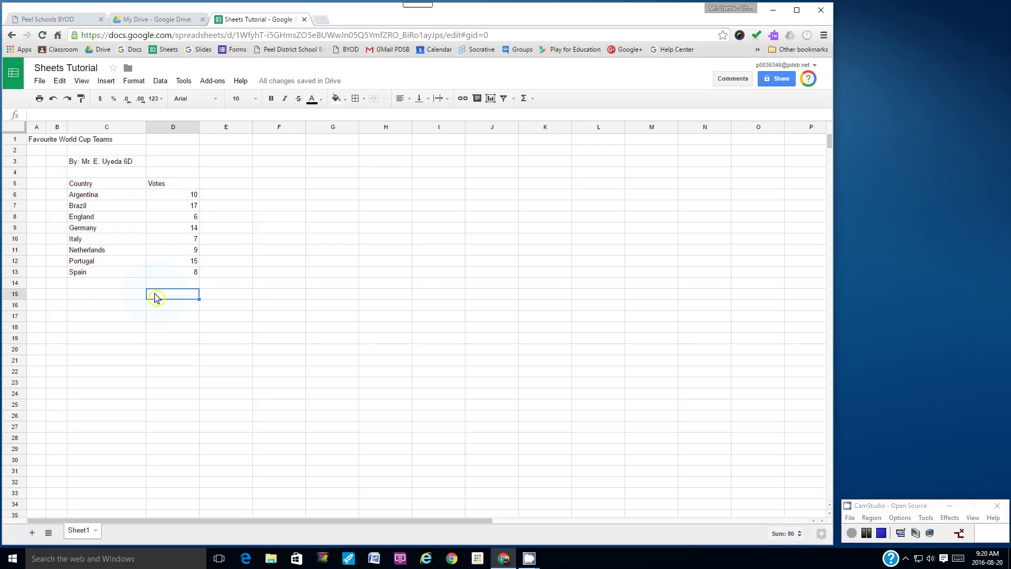
Step: Apply all borders to the Country and Votes table in C5:D13
{"action": "left_click", "coordinate": [107, 188]}
{"action": "left_click_drag", "start_coordinate": [107, 189], "coordinate": [174, 273]}
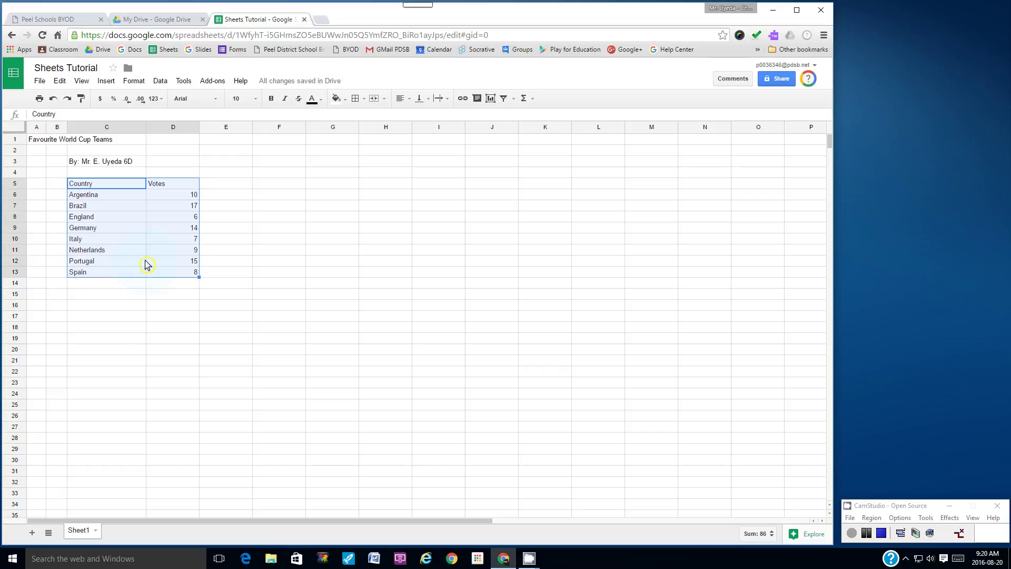
{"action": "left_click", "coordinate": [366, 102]}
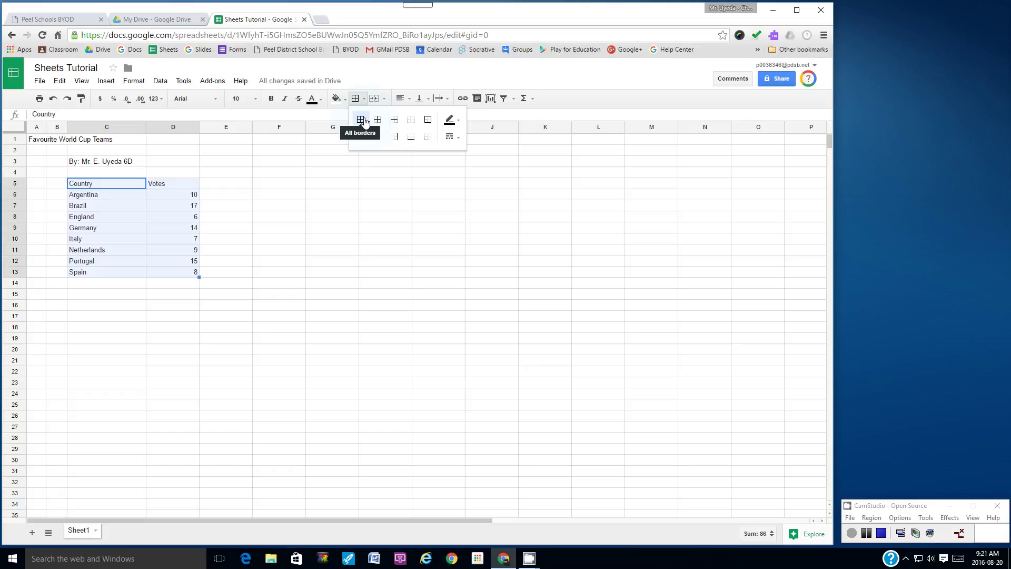
{"action": "left_click", "coordinate": [362, 121]}
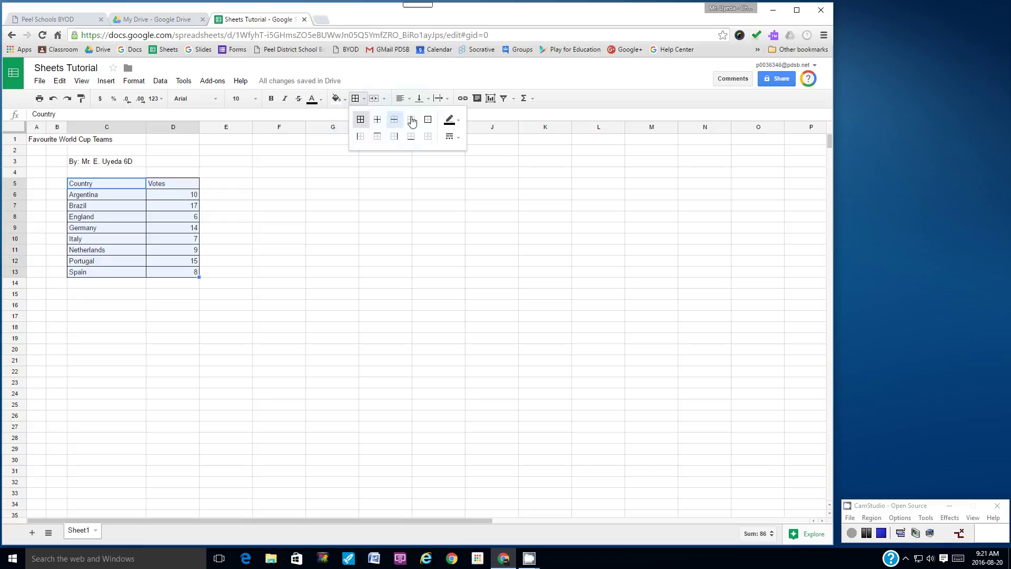
Step: Set the table's border colour to black and look through the border line style options
{"action": "left_click", "coordinate": [458, 121]}
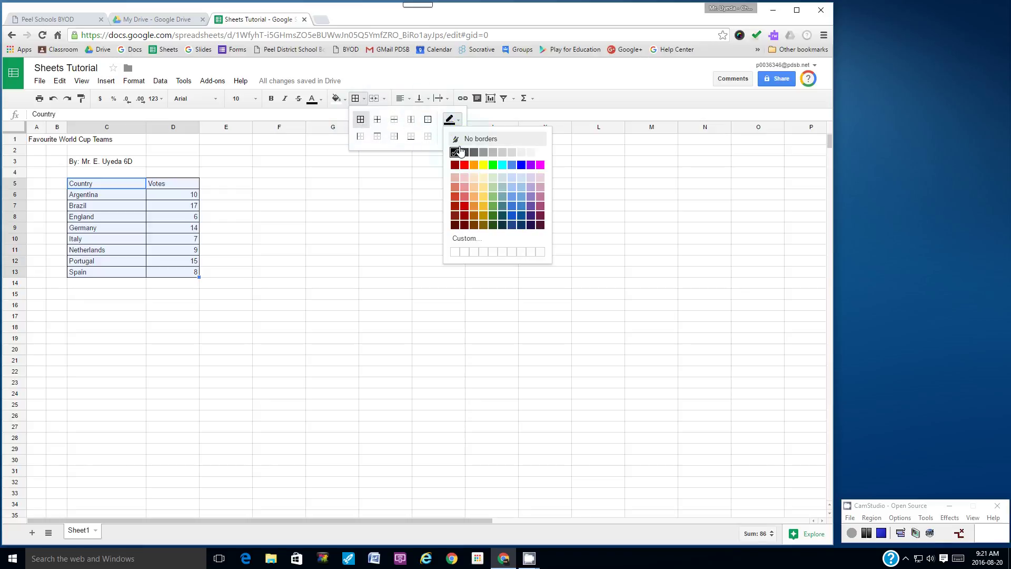
{"action": "left_click", "coordinate": [455, 152]}
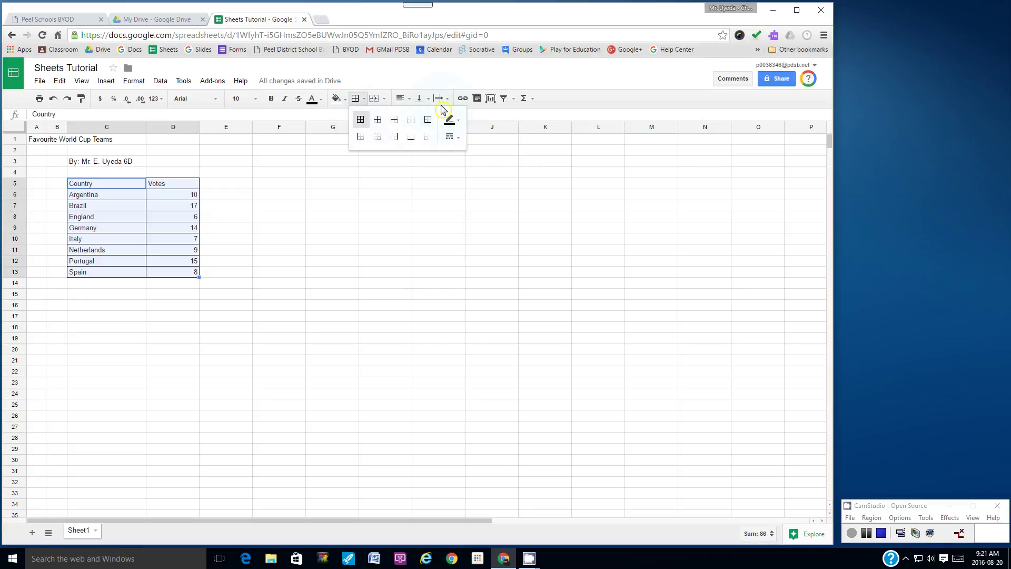
{"action": "left_click", "coordinate": [455, 138]}
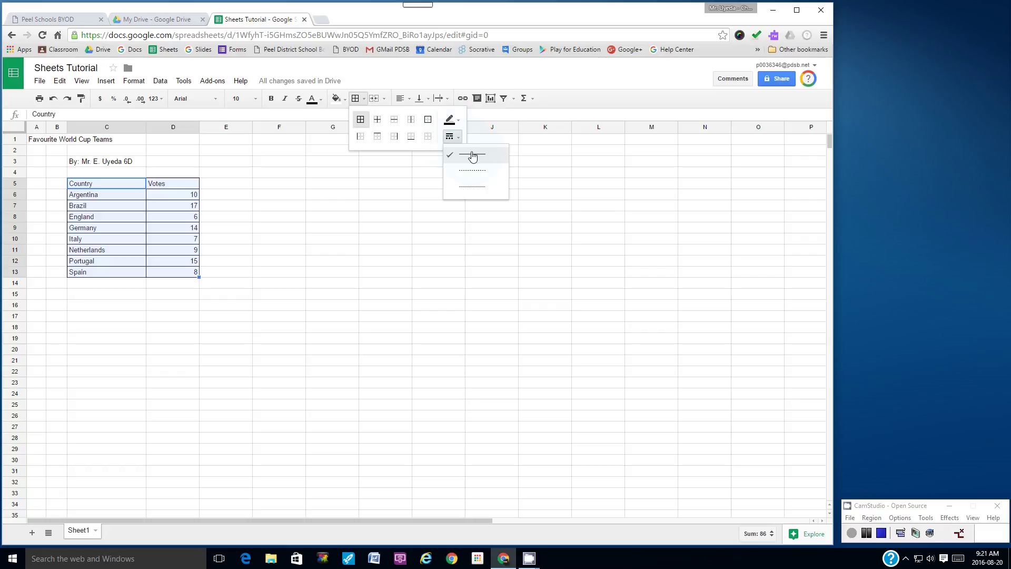
{"action": "left_click", "coordinate": [453, 121]}
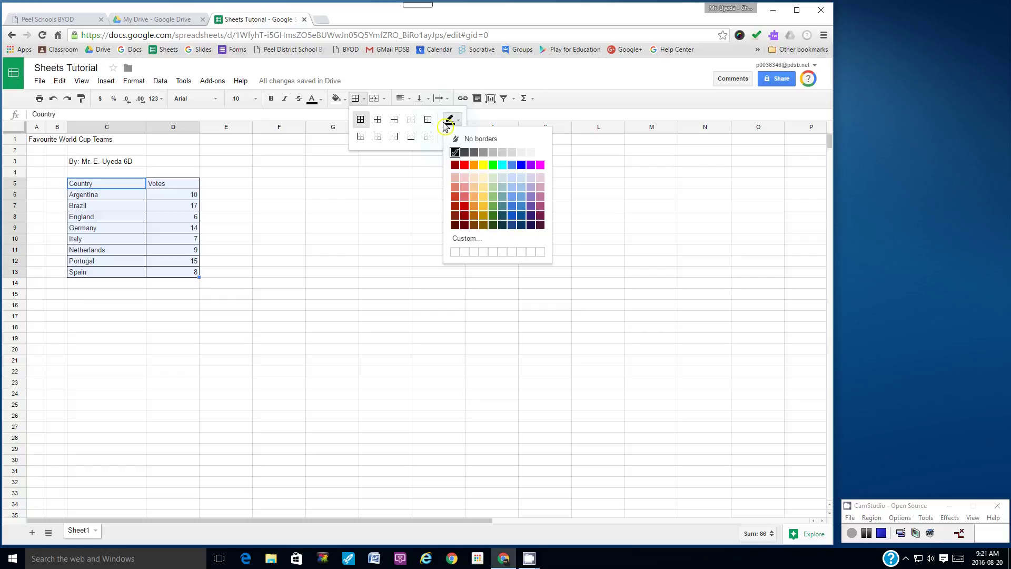
{"action": "left_click", "coordinate": [454, 121]}
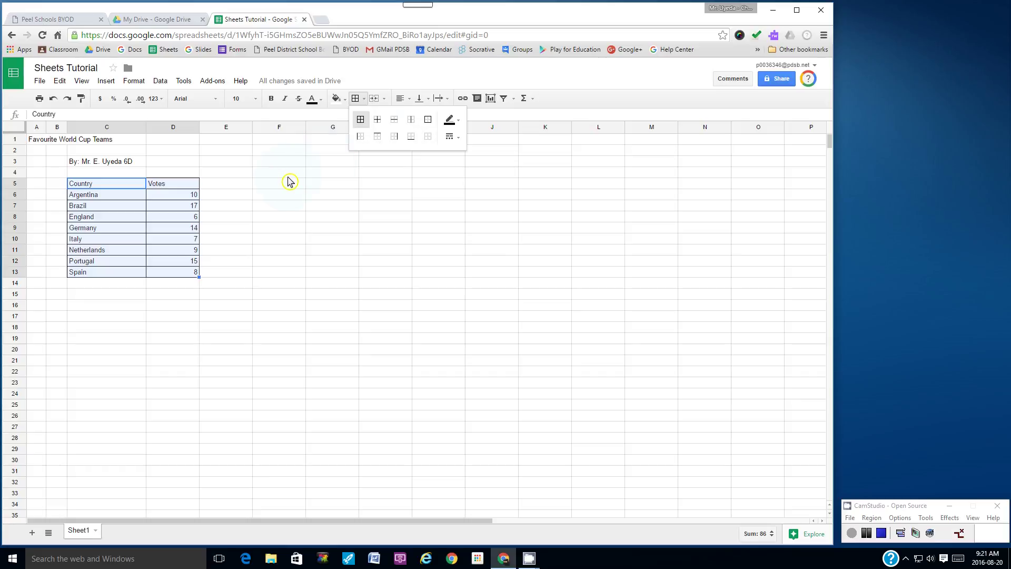
{"action": "left_click", "coordinate": [276, 185]}
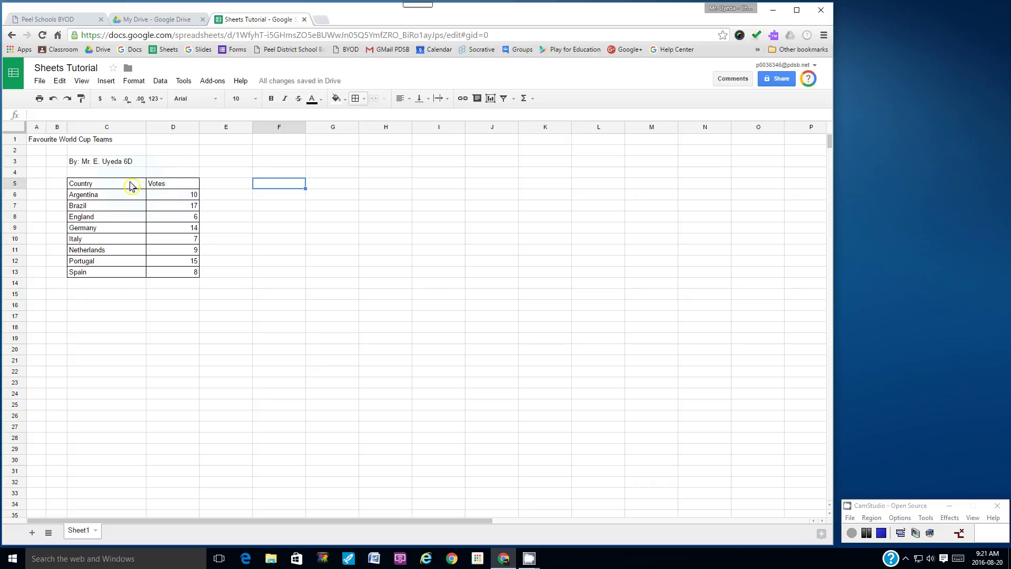
Step: Make the Country and Votes headings in C5:D5 bold and centre them horizontally
{"action": "left_click_drag", "start_coordinate": [93, 187], "coordinate": [162, 189]}
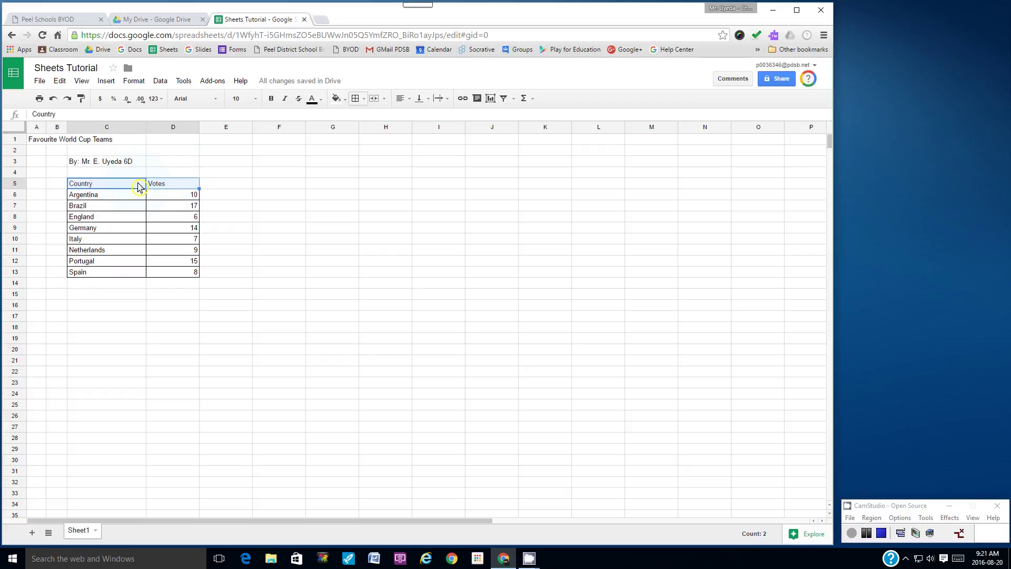
{"action": "left_click", "coordinate": [272, 100]}
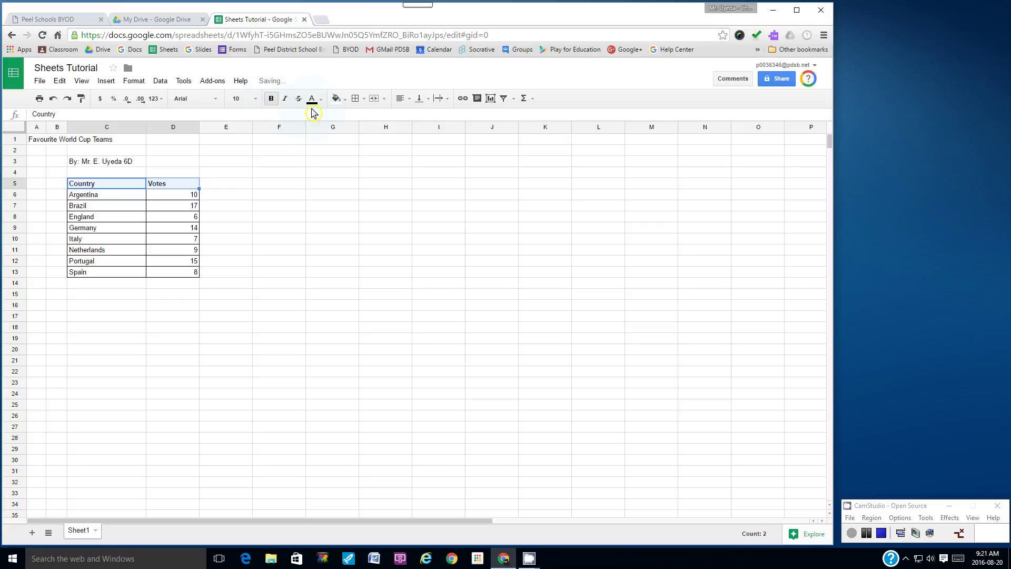
{"action": "left_click", "coordinate": [411, 100]}
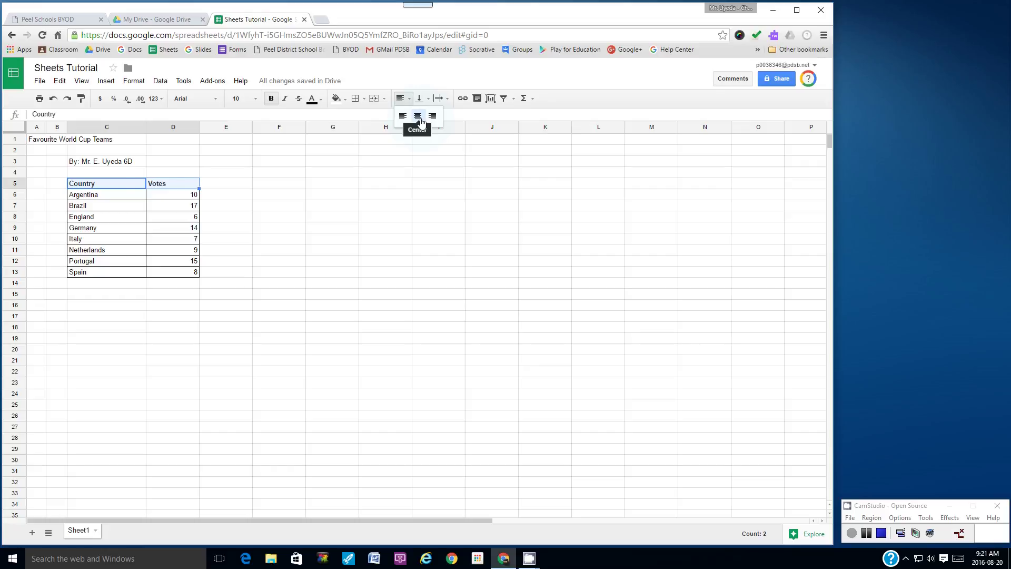
{"action": "left_click", "coordinate": [418, 117]}
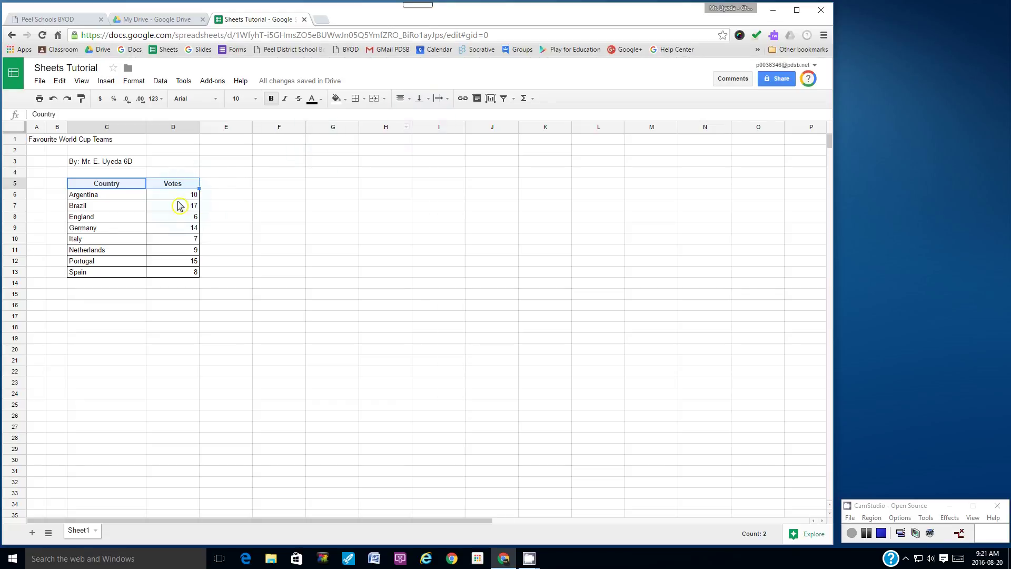
{"action": "left_click", "coordinate": [225, 219]}
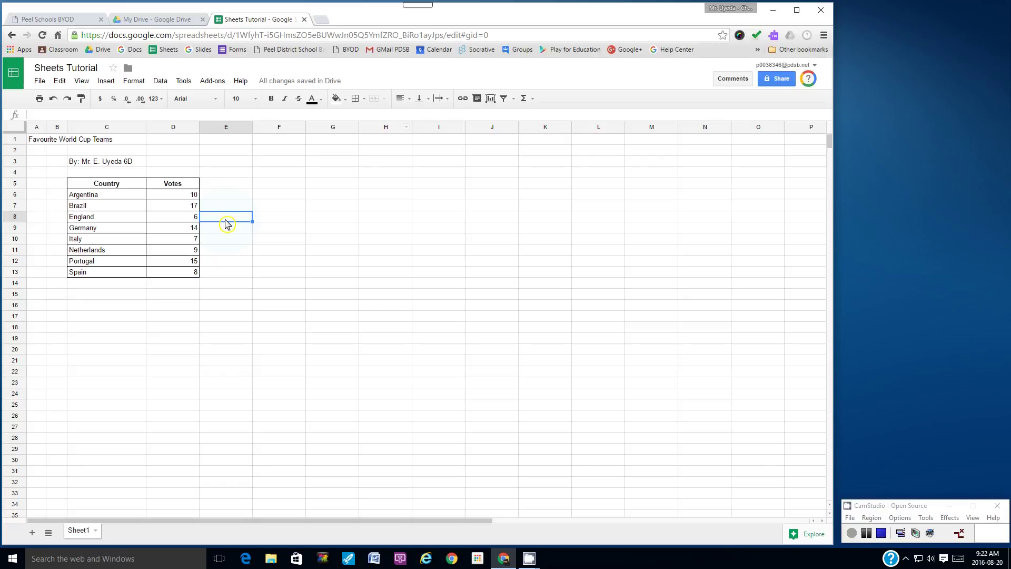
Step: Total the votes in D6:D13 with the SUM function in D14
{"action": "left_click", "coordinate": [170, 199]}
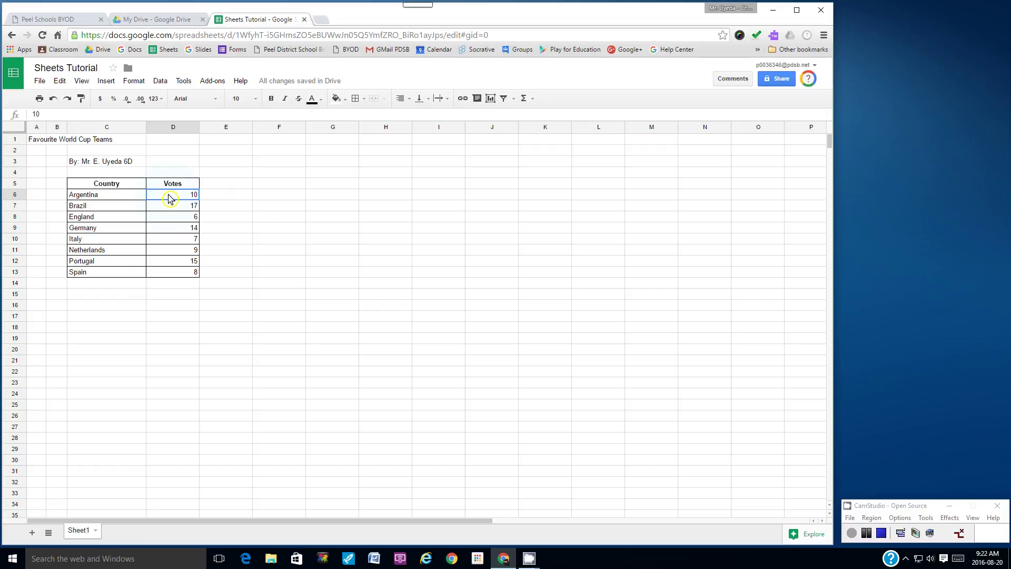
{"action": "left_click_drag", "start_coordinate": [170, 199], "coordinate": [172, 274]}
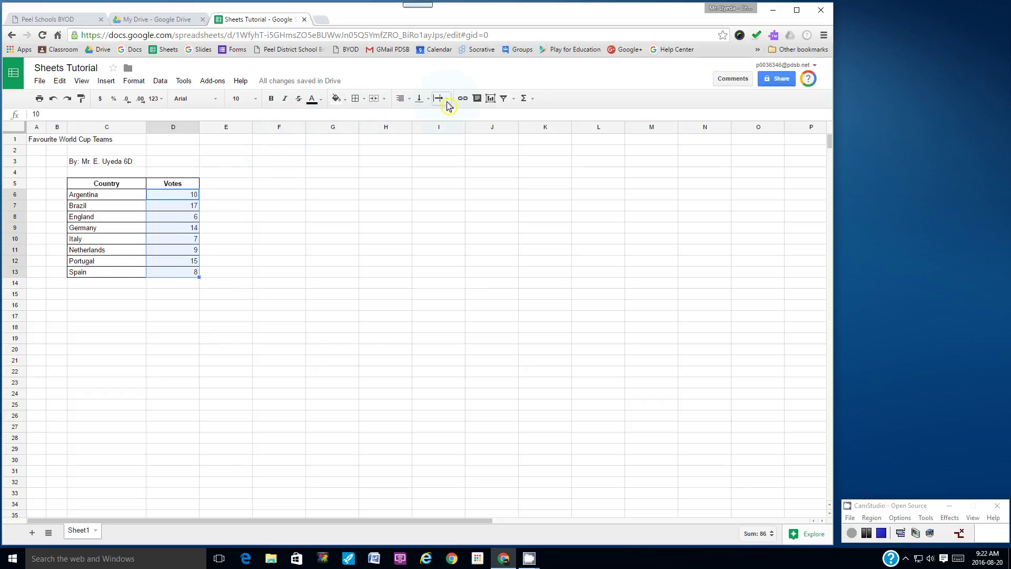
{"action": "left_click", "coordinate": [533, 104]}
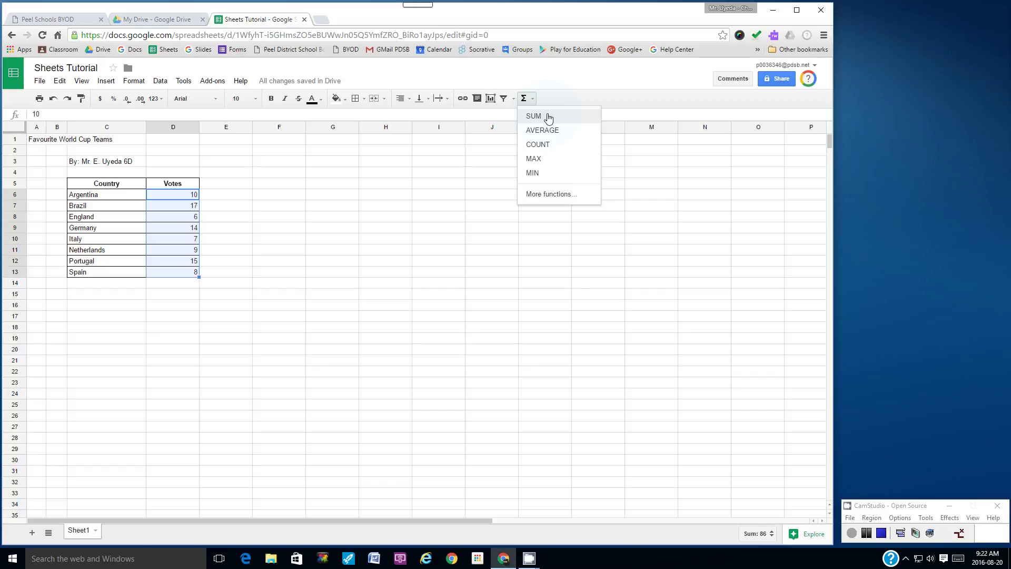
{"action": "left_click", "coordinate": [548, 117]}
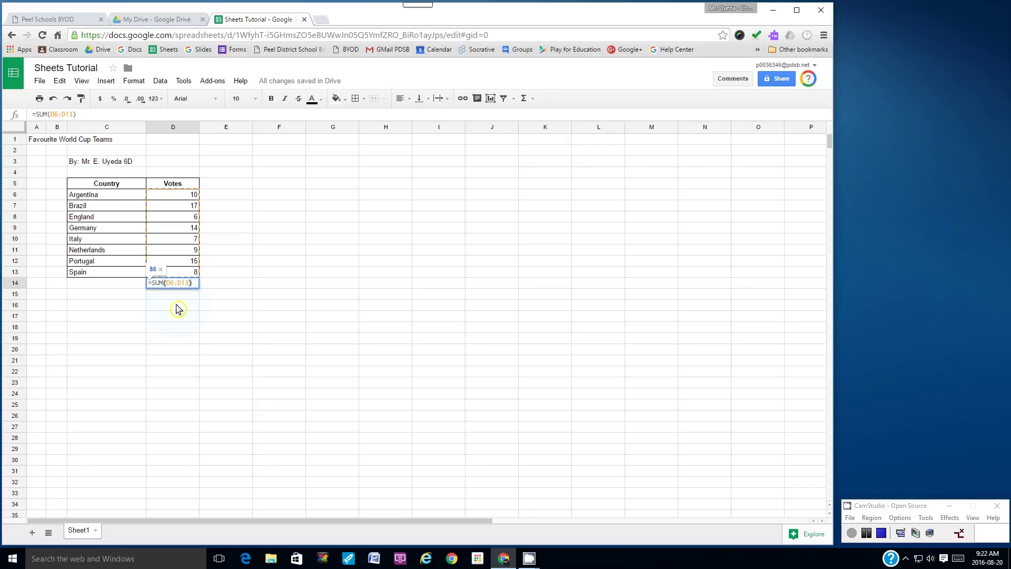
{"action": "key", "text": "Return"}
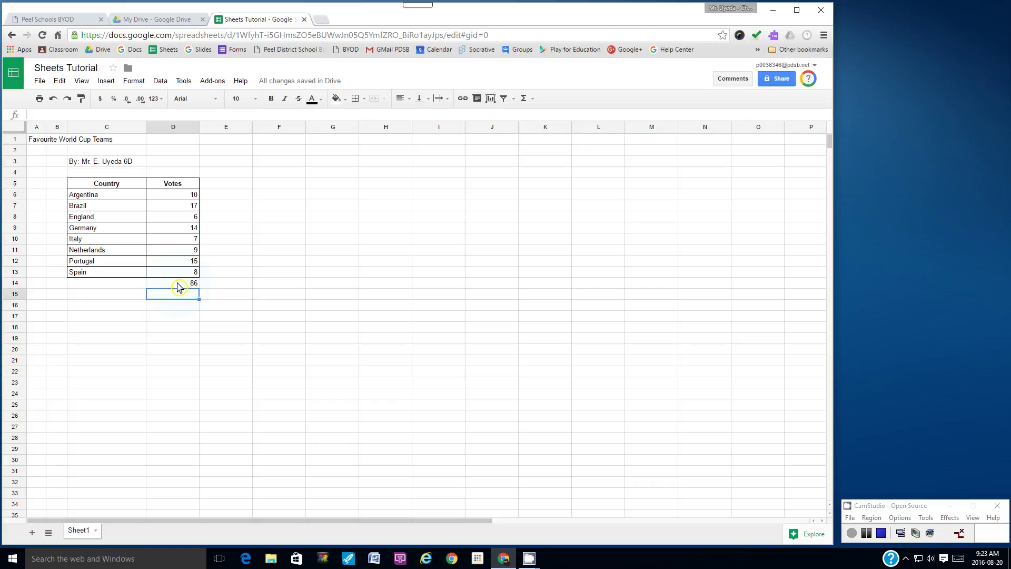
Step: Label the sum of votes by entering Total: in cell C14
{"action": "left_click", "coordinate": [92, 287]}
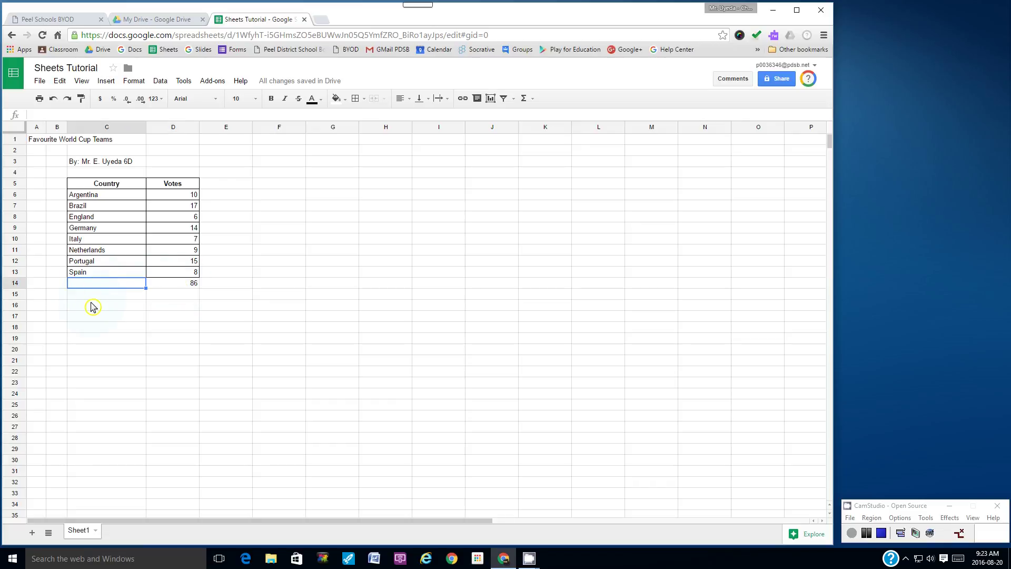
{"action": "type", "text": "Total:"}
{"action": "left_click", "coordinate": [92, 307]}
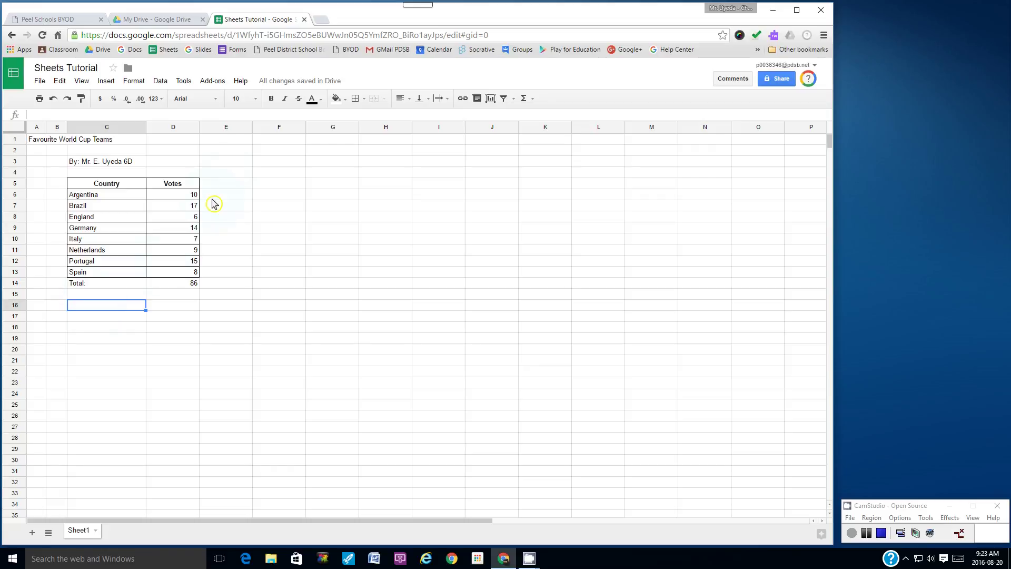
Step: Add the heading FIFA Ranking in E5, beside the Votes heading
{"action": "left_click", "coordinate": [229, 186]}
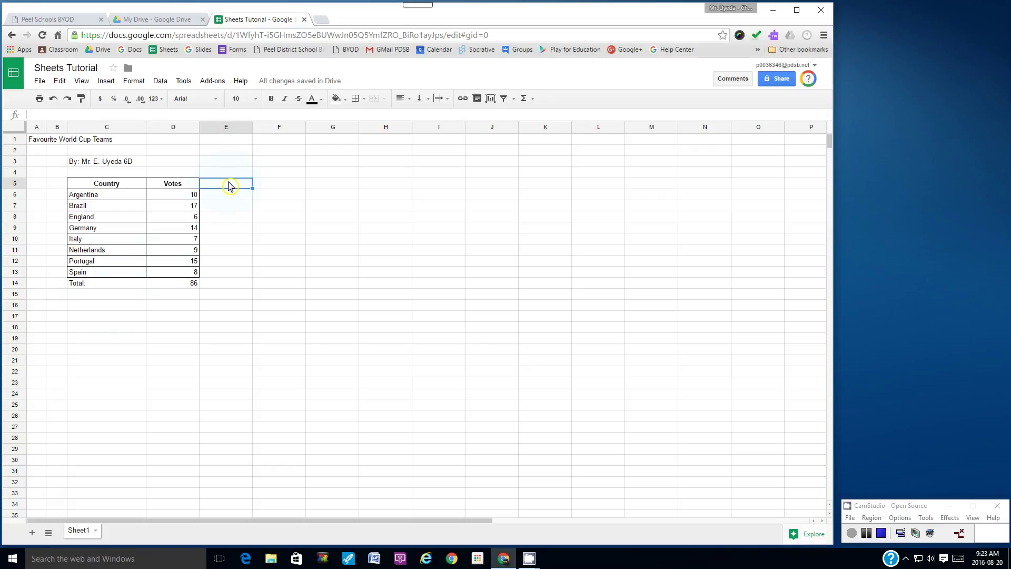
{"action": "type", "text": "FIFA Ranking"}
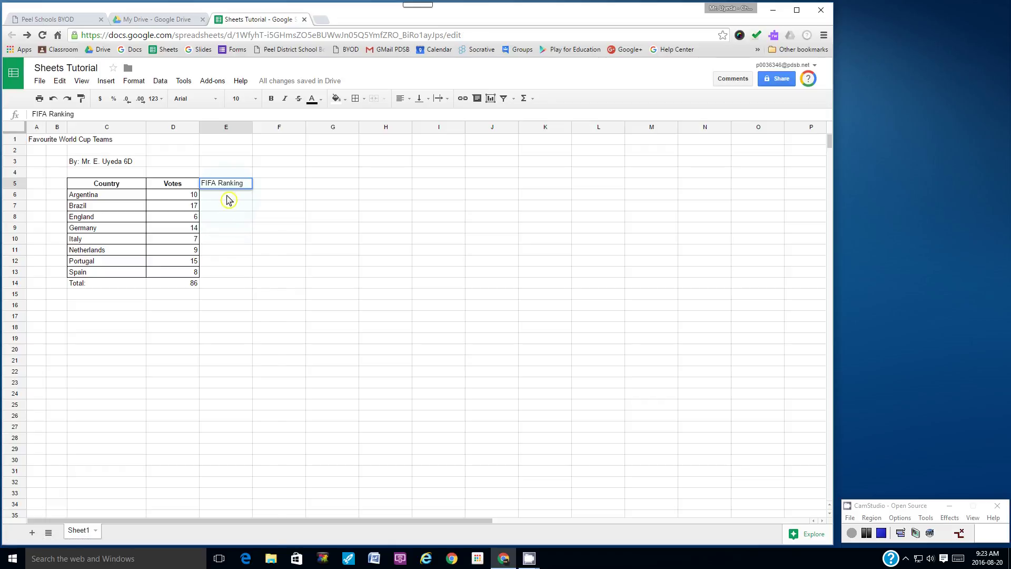
{"action": "left_click", "coordinate": [227, 195]}
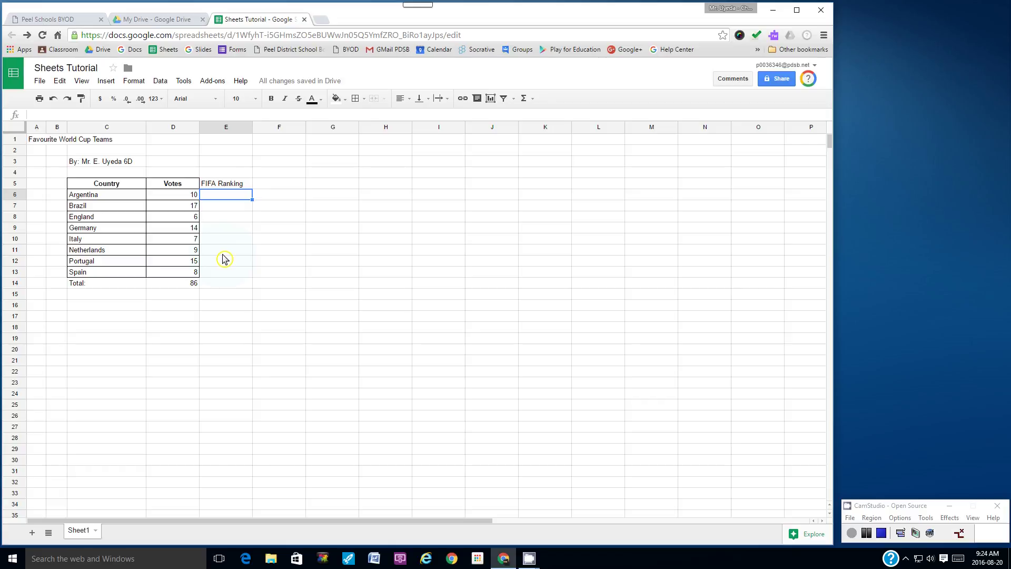
Step: Enter the FIFA rankings for Argentina, Brazil, England and Germany as #1, #9, #13 and #4 in E6 to E9
{"action": "type", "text": "#1"}
{"action": "key", "text": "Return"}
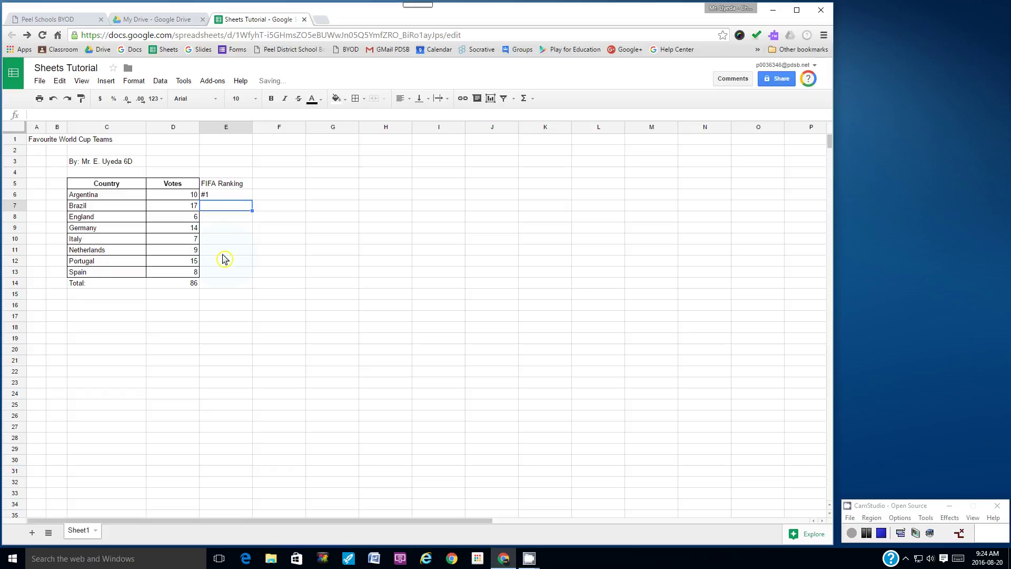
{"action": "type", "text": "#9"}
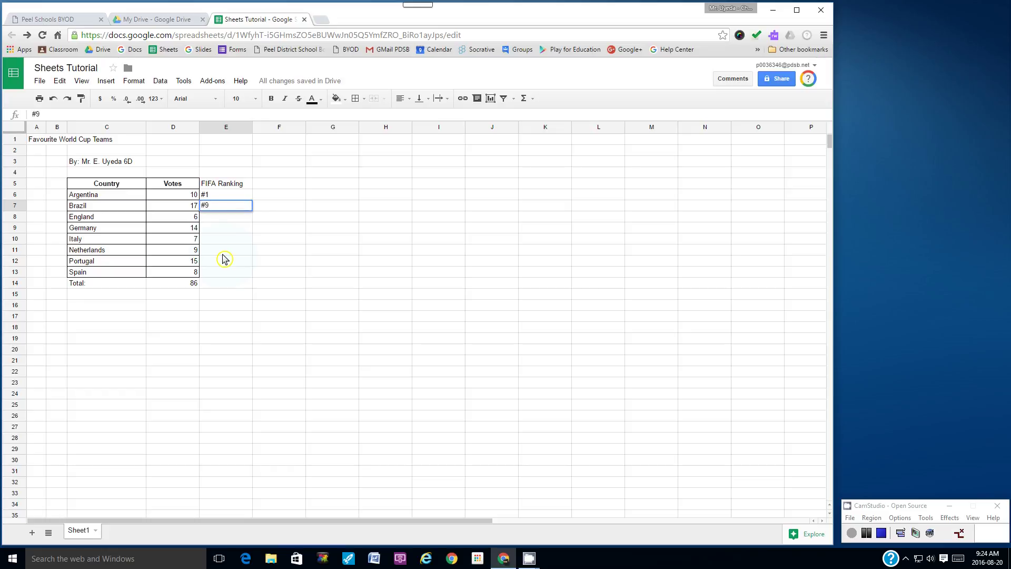
{"action": "key", "text": "Return"}
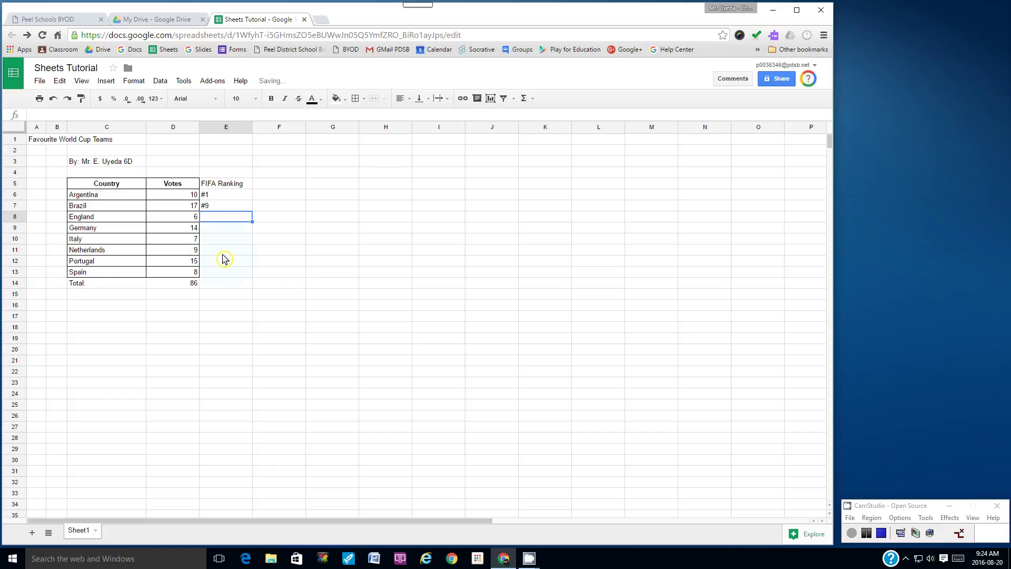
{"action": "type", "text": "#13"}
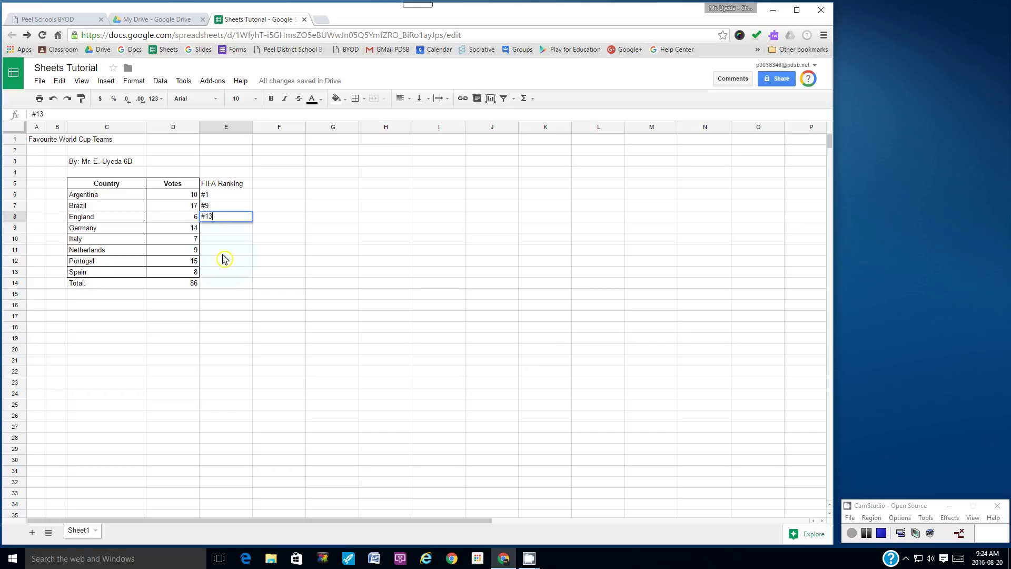
{"action": "key", "text": "Return"}
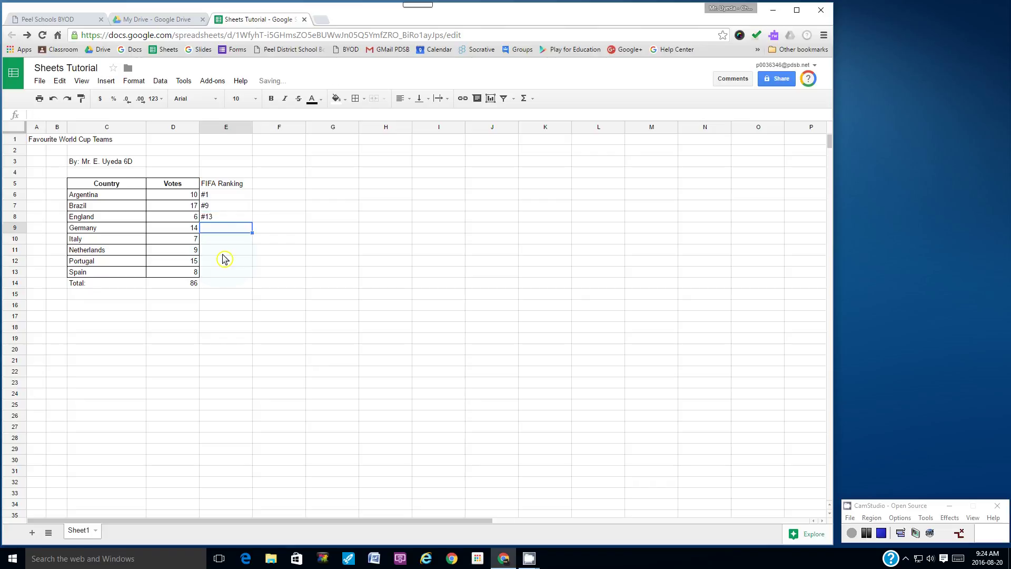
{"action": "type", "text": "#4"}
{"action": "key", "text": "Return"}
Step: Enter the FIFA rankings for Italy, Netherlands, Portugal and Spain as #10, #26, #6 and #8 in E10 to E13
{"action": "type", "text": "#10"}
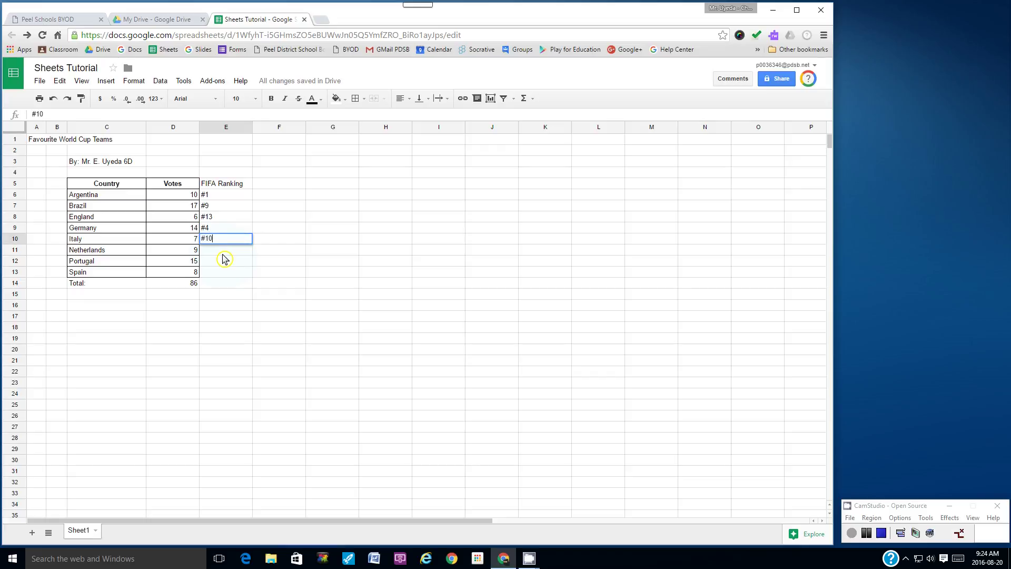
{"action": "key", "text": "Return"}
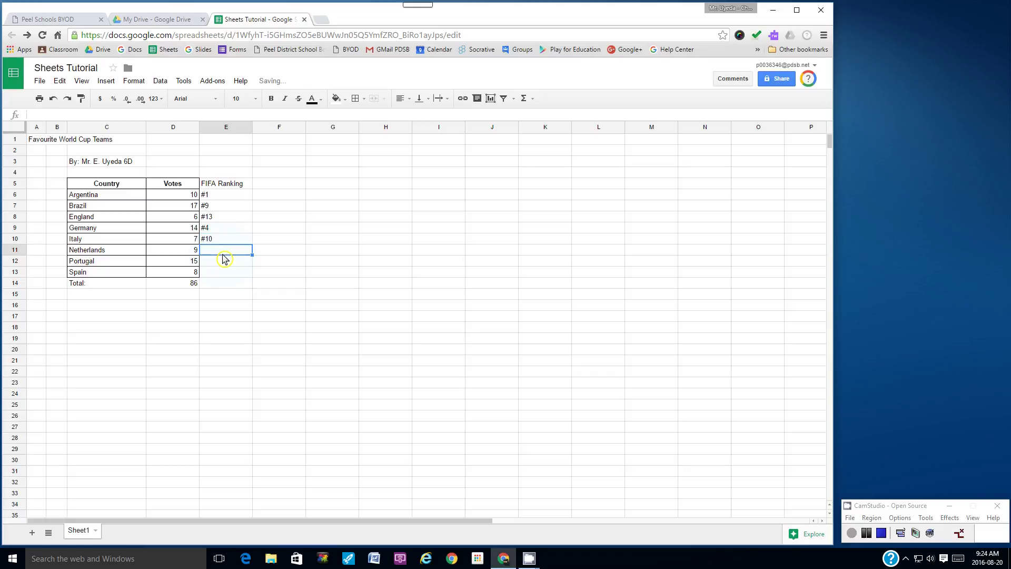
{"action": "type", "text": "#26"}
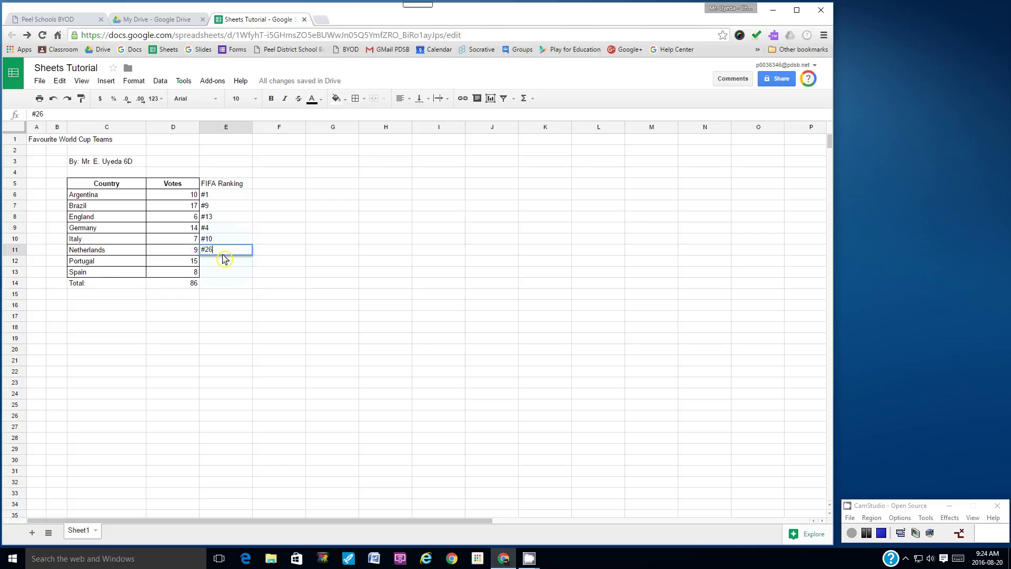
{"action": "left_click", "coordinate": [224, 258]}
{"action": "type", "text": "#6"}
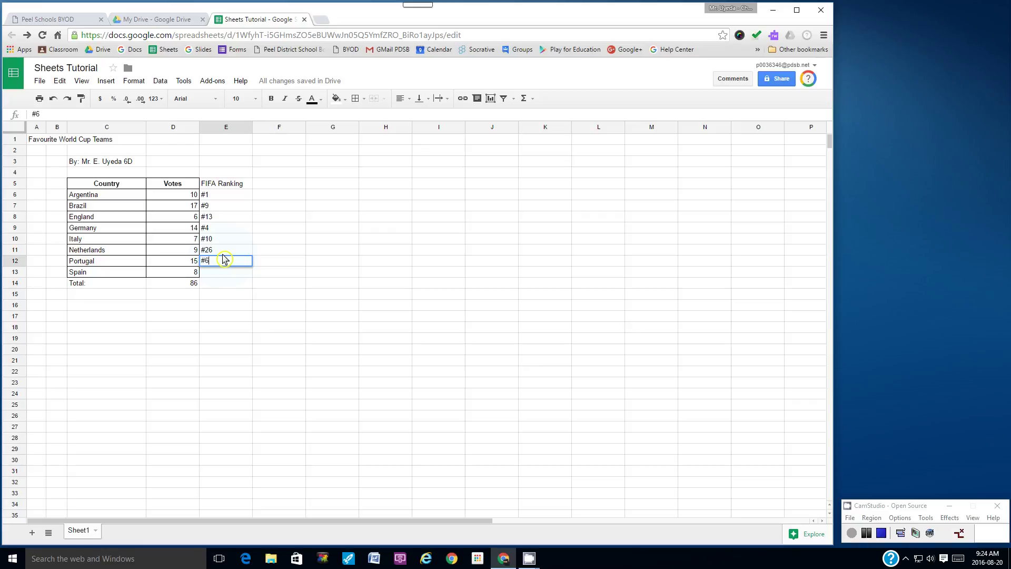
{"action": "key", "text": "Return"}
{"action": "type", "text": "#8"}
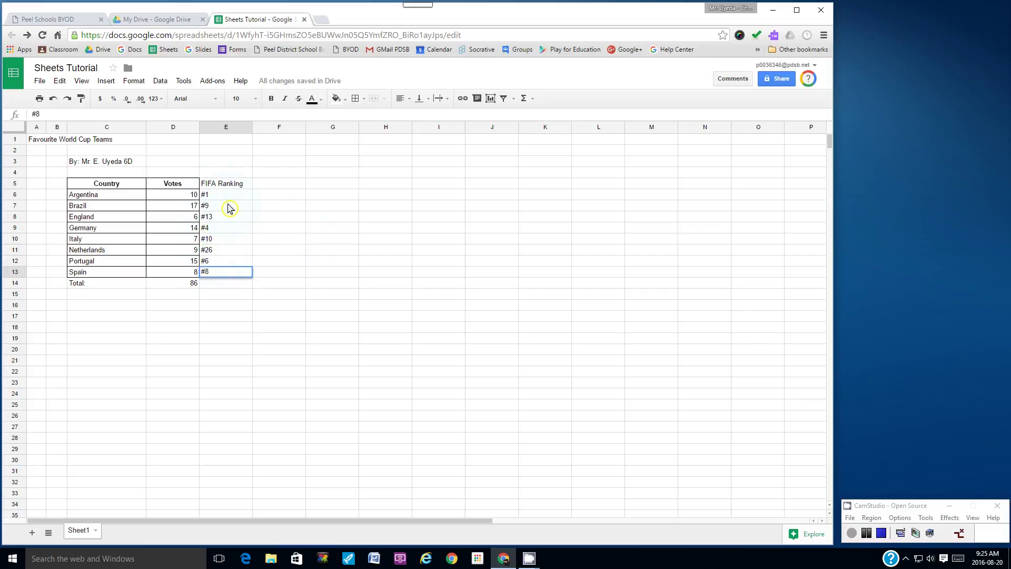
Step: Add the note *as of Aug.2016 in E14, beneath the FIFA rankings
{"action": "left_click", "coordinate": [210, 284]}
{"action": "type", "text": "*"}
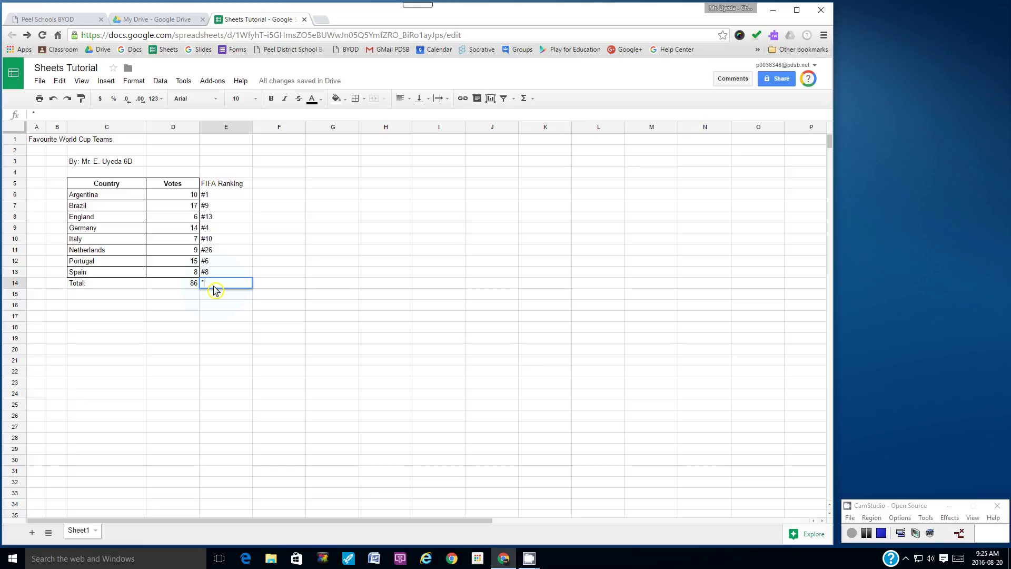
{"action": "type", "text": "as of Aug.2016"}
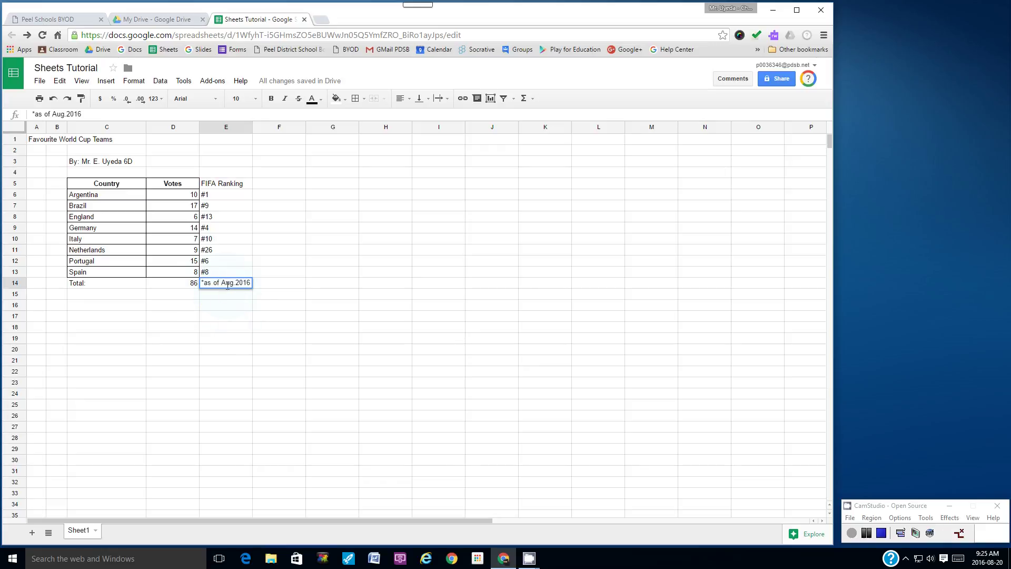
{"action": "left_click", "coordinate": [234, 341]}
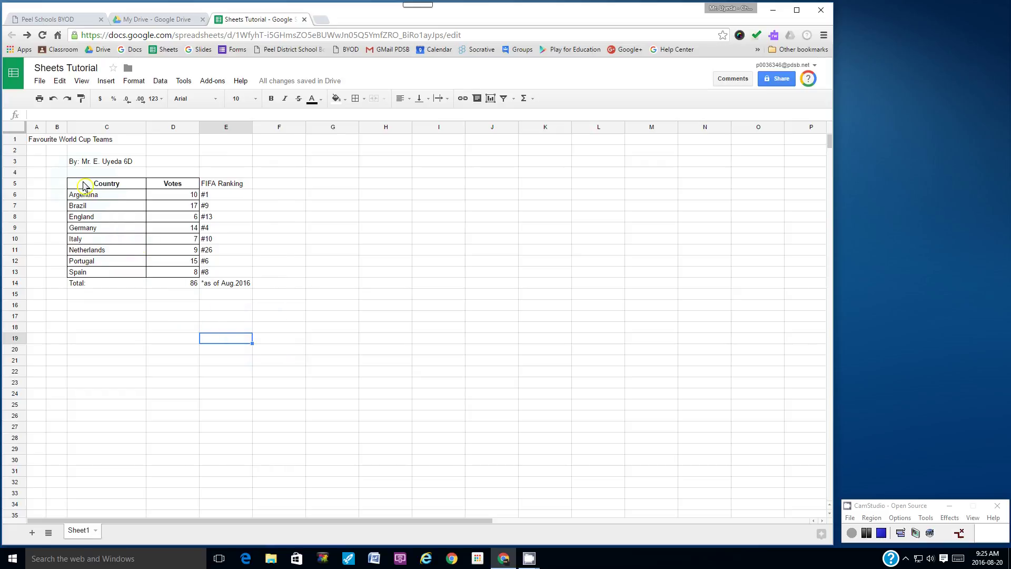
Step: Apply all borders to the whole table range C5:E14, including the ranking column and the total row
{"action": "left_click_drag", "start_coordinate": [83, 185], "coordinate": [238, 287]}
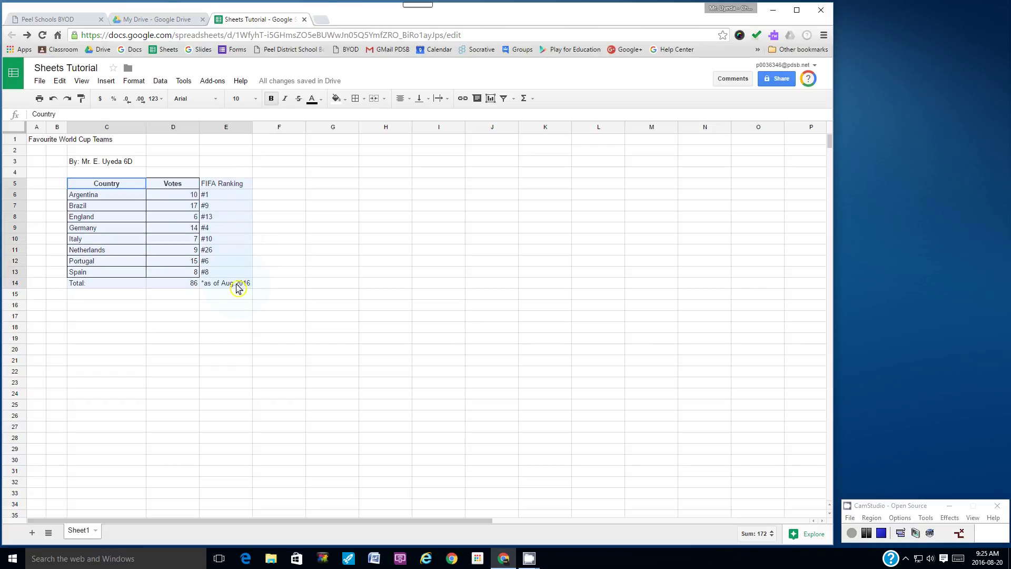
{"action": "left_click_drag", "start_coordinate": [237, 288], "coordinate": [238, 288]}
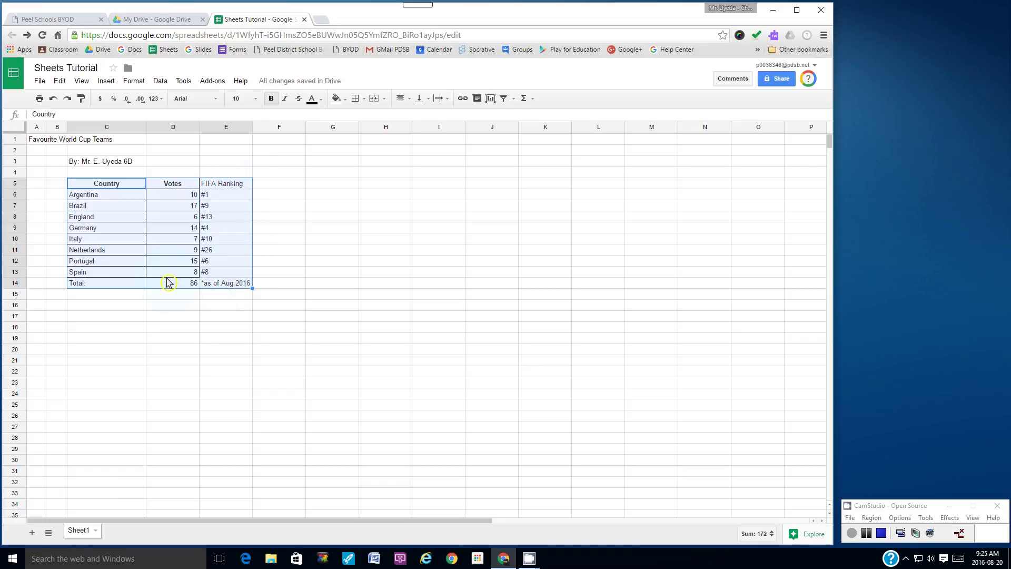
{"action": "left_click", "coordinate": [365, 102]}
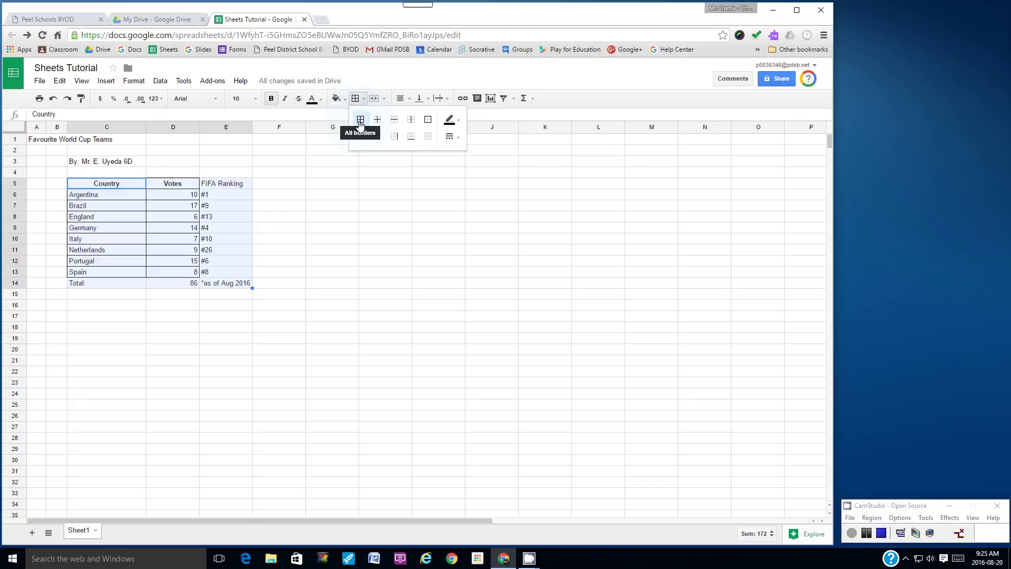
{"action": "left_click", "coordinate": [360, 120]}
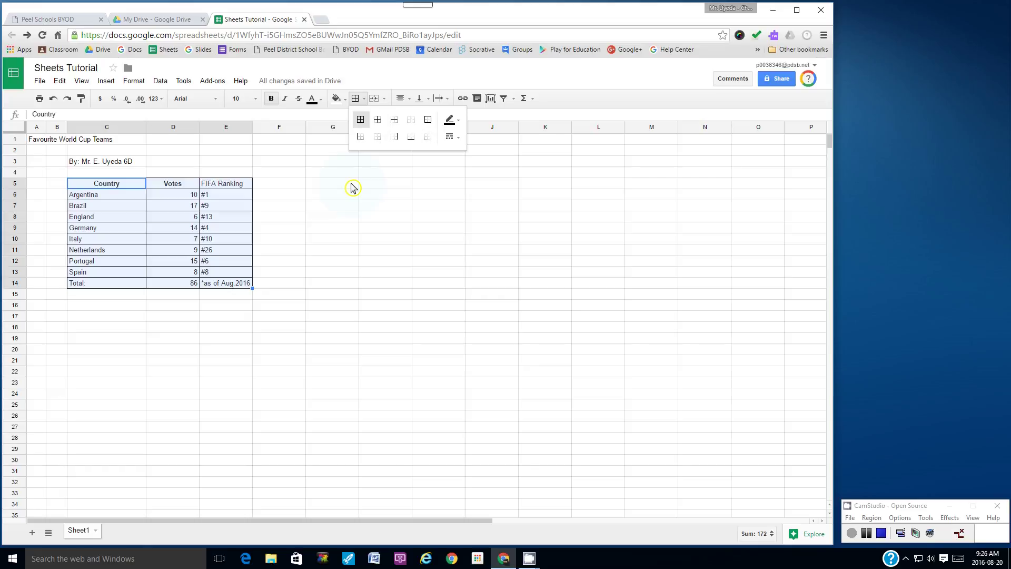
{"action": "left_click", "coordinate": [299, 162]}
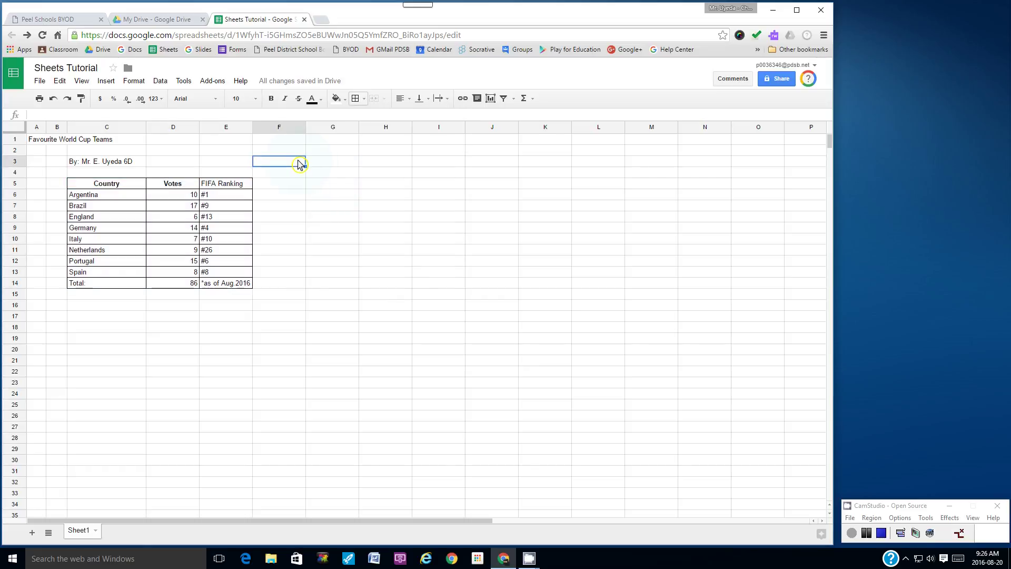
Step: Make the FIFA Ranking heading in E5 bold and centre it horizontally
{"action": "left_click", "coordinate": [222, 187]}
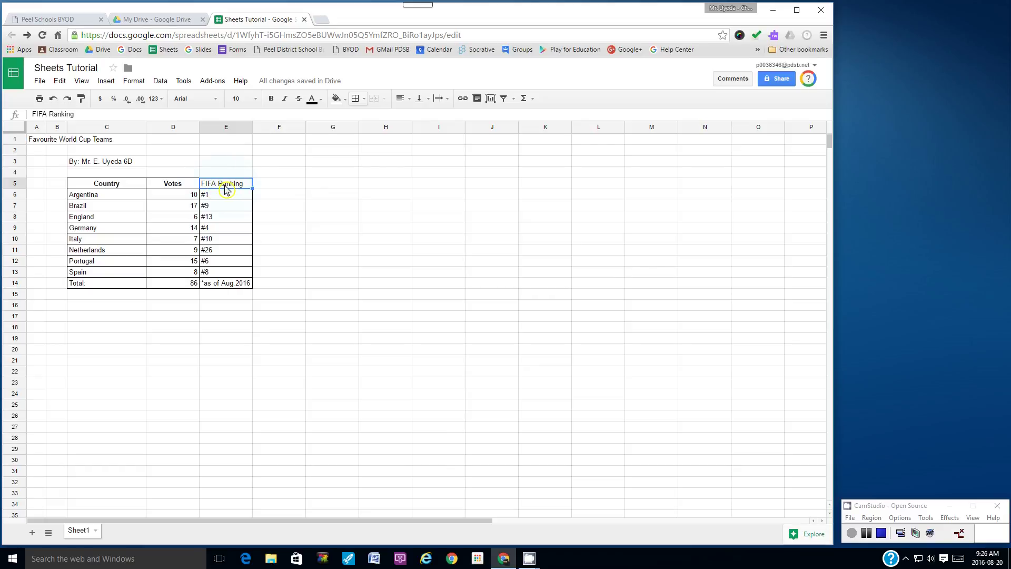
{"action": "left_click", "coordinate": [271, 101]}
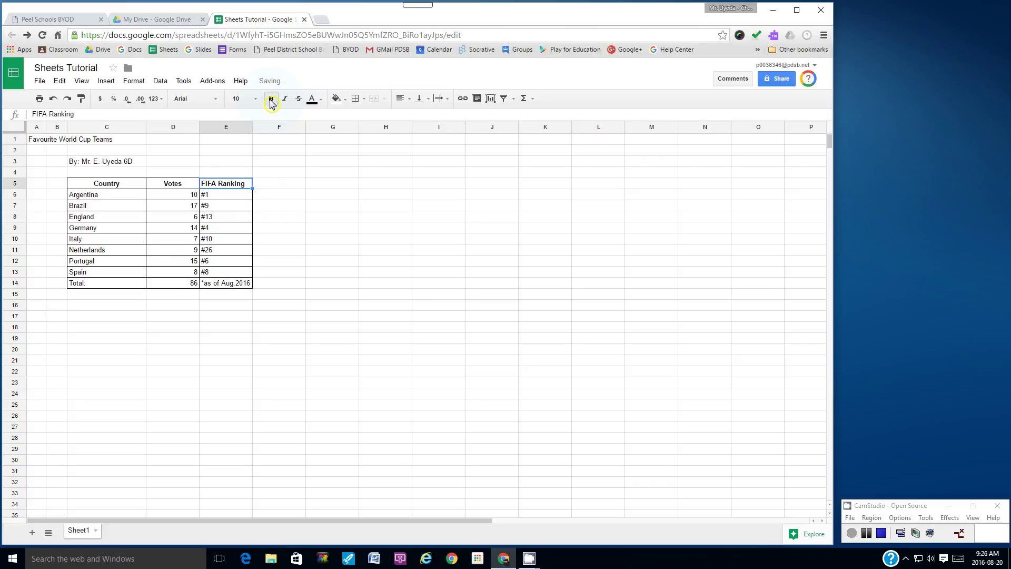
{"action": "left_click", "coordinate": [410, 100]}
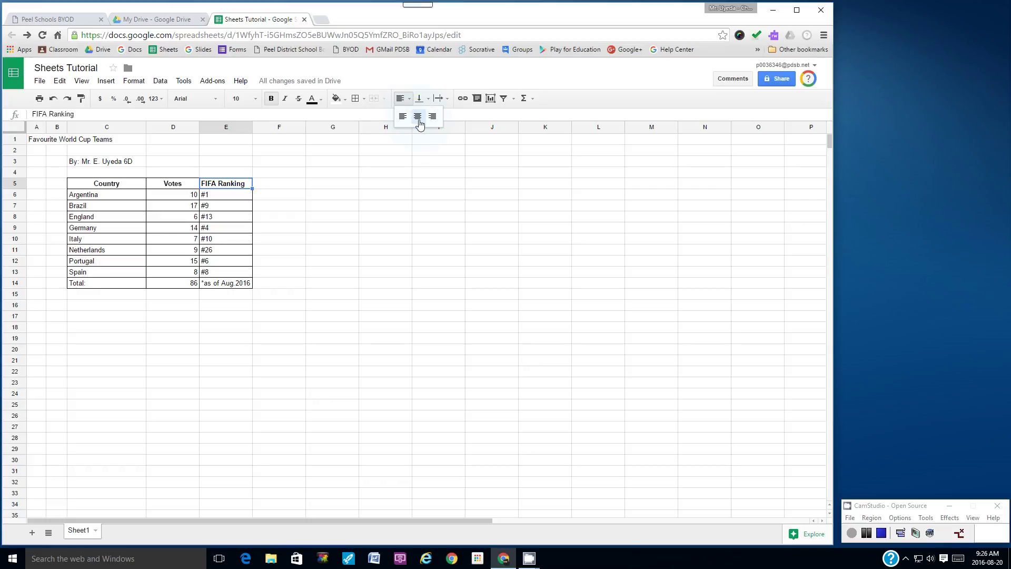
{"action": "left_click", "coordinate": [417, 116]}
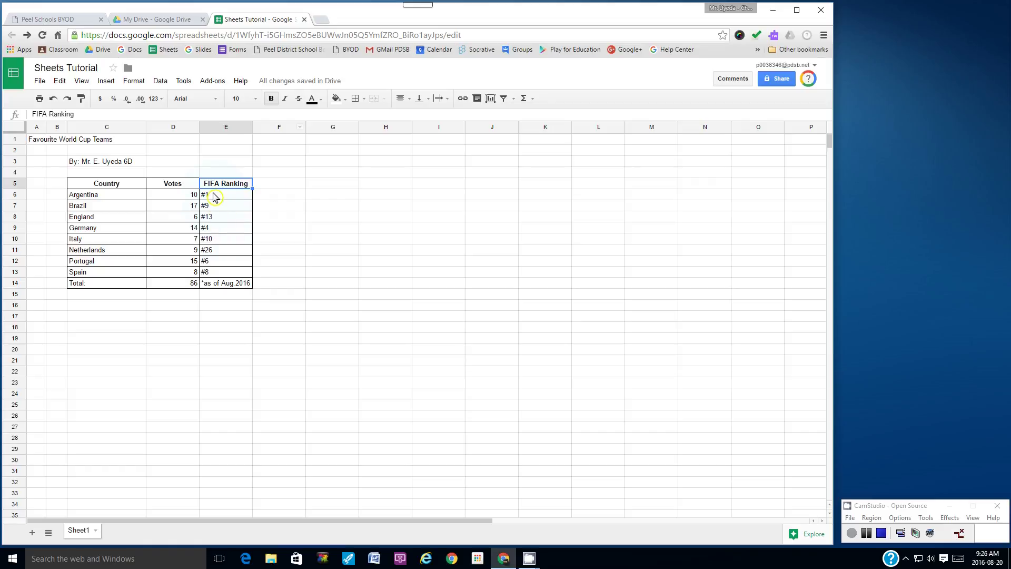
Step: Right-align the FIFA rankings in E6:E13
{"action": "left_click_drag", "start_coordinate": [218, 197], "coordinate": [220, 277]}
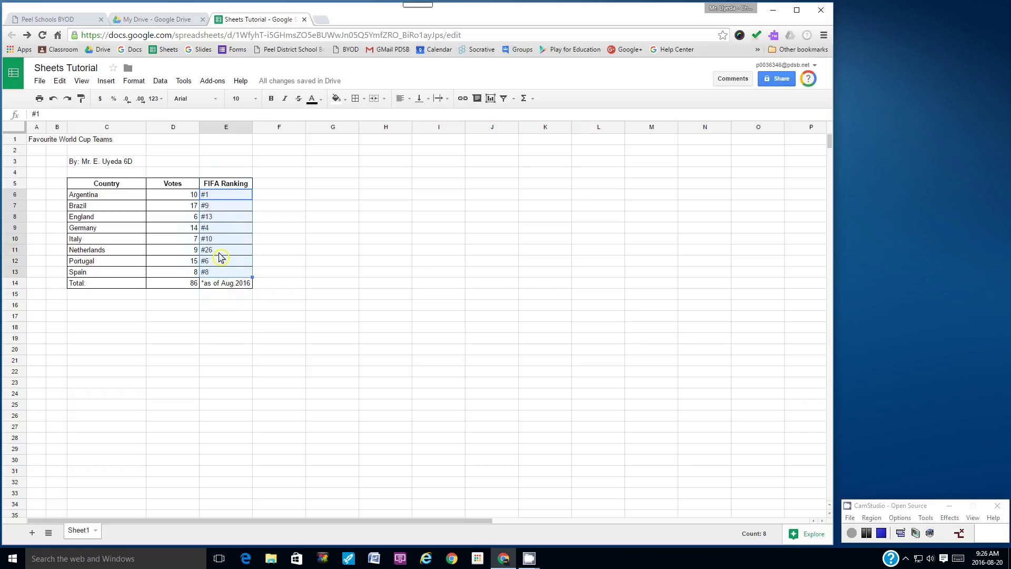
{"action": "left_click", "coordinate": [410, 100]}
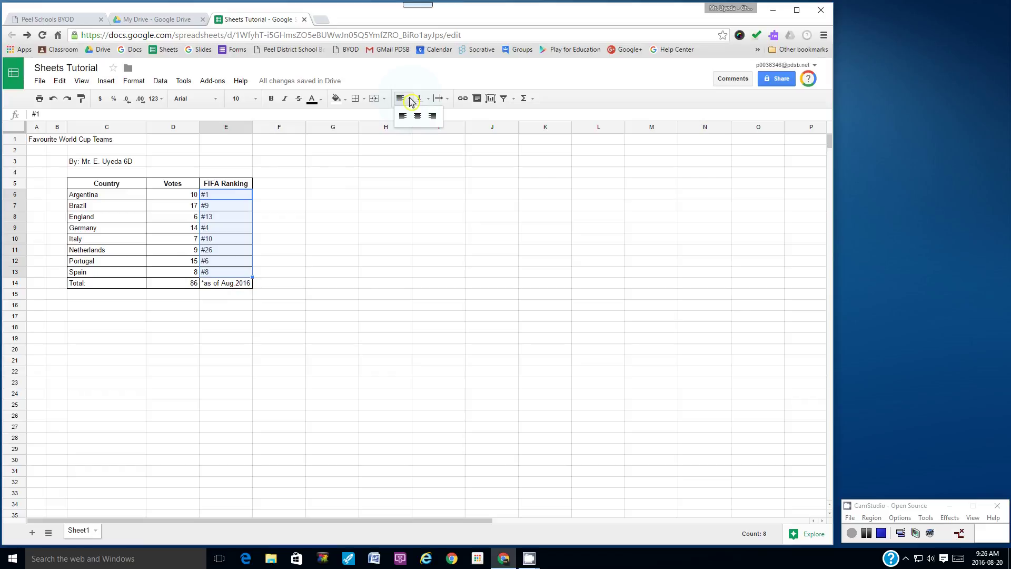
{"action": "left_click", "coordinate": [433, 117]}
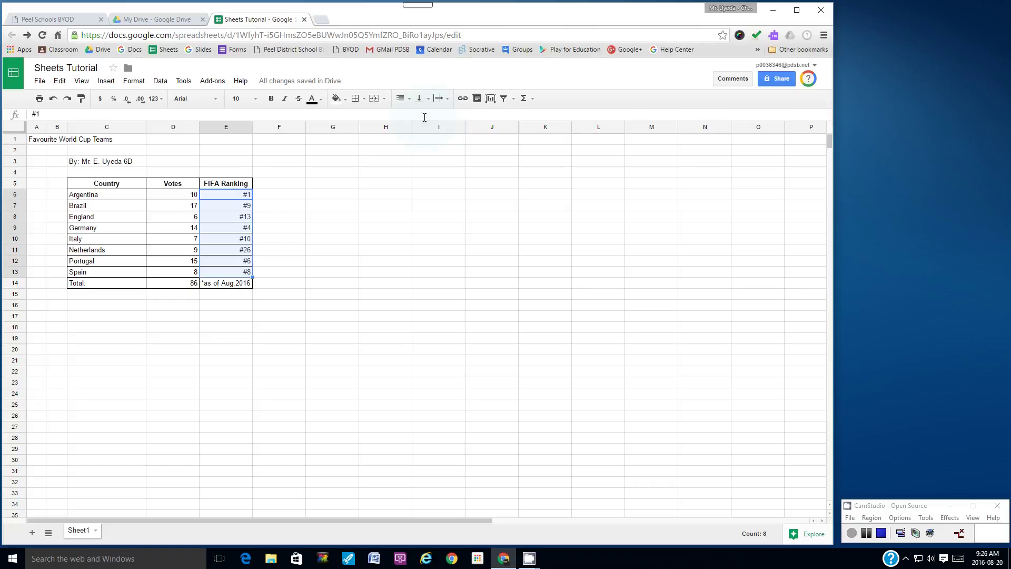
Step: Try centre and left alignment on the FIFA rankings in E6:E13 and return them to right alignment
{"action": "left_click", "coordinate": [411, 100]}
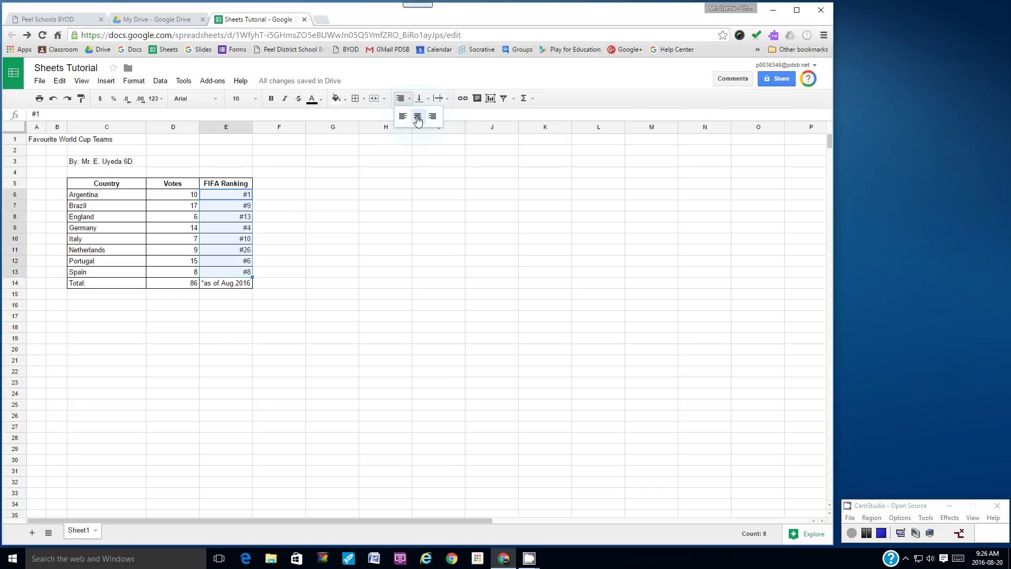
{"action": "left_click", "coordinate": [417, 116]}
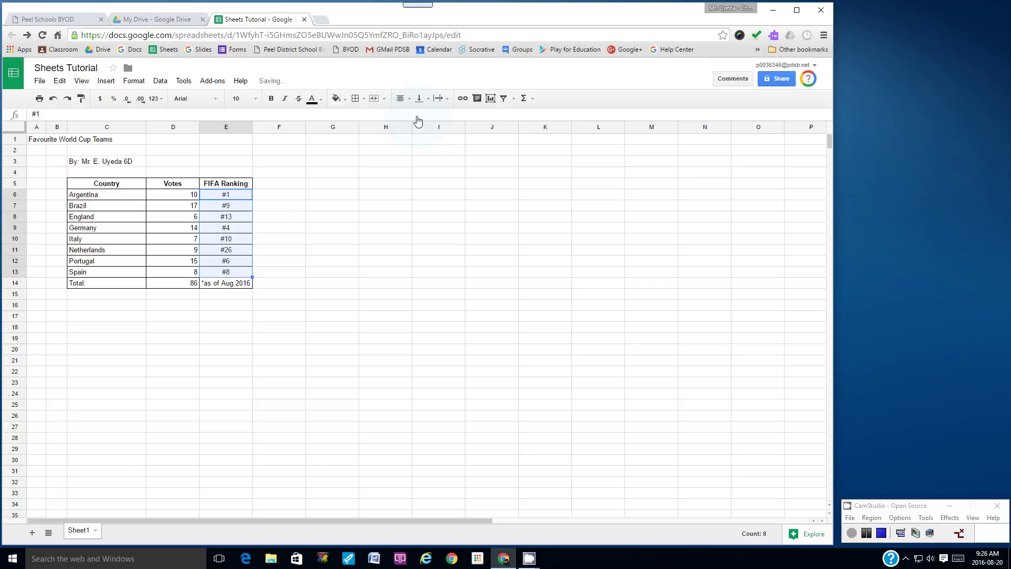
{"action": "left_click", "coordinate": [405, 99]}
{"action": "left_click", "coordinate": [402, 117]}
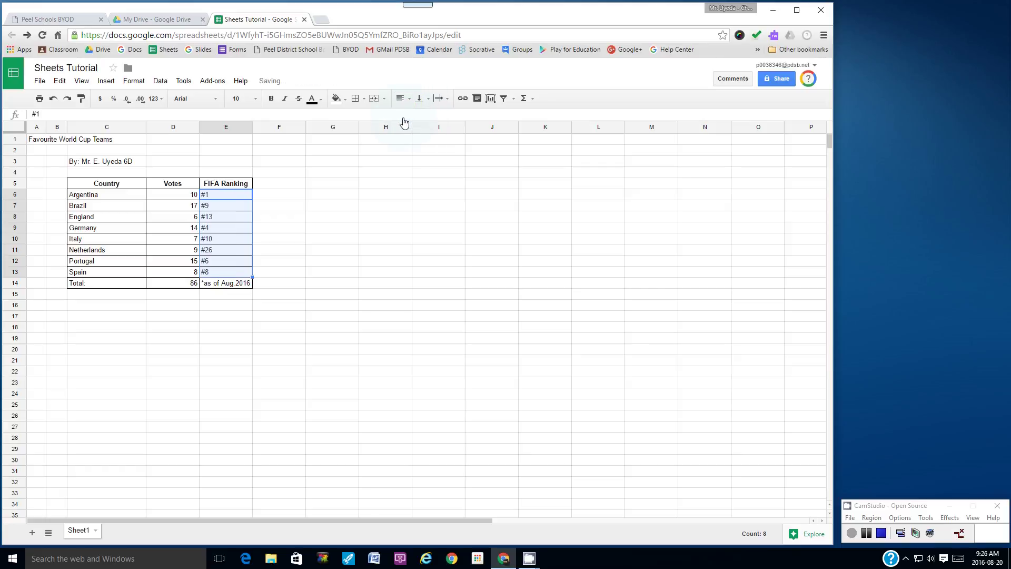
{"action": "left_click", "coordinate": [403, 99]}
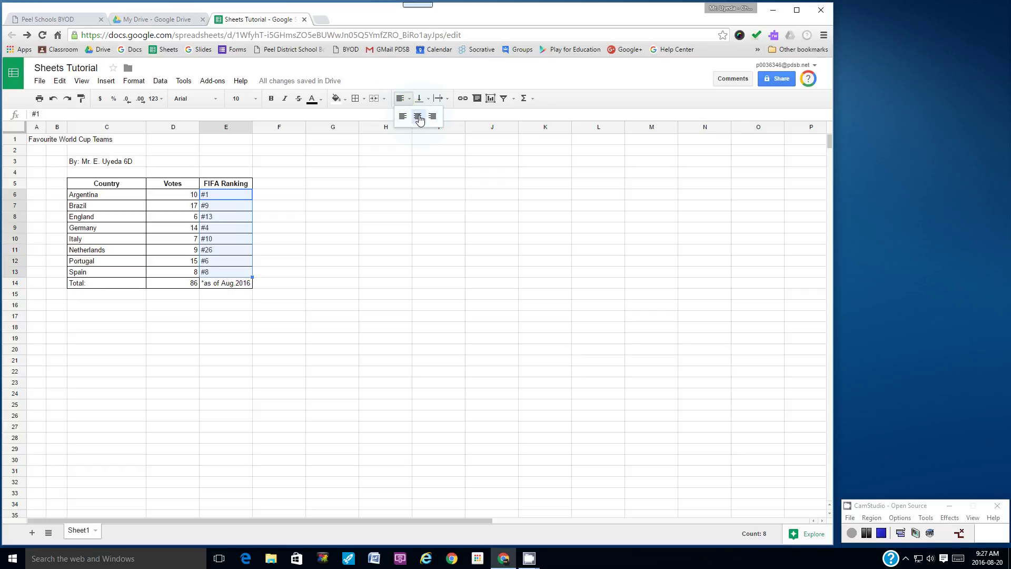
{"action": "left_click", "coordinate": [420, 118]}
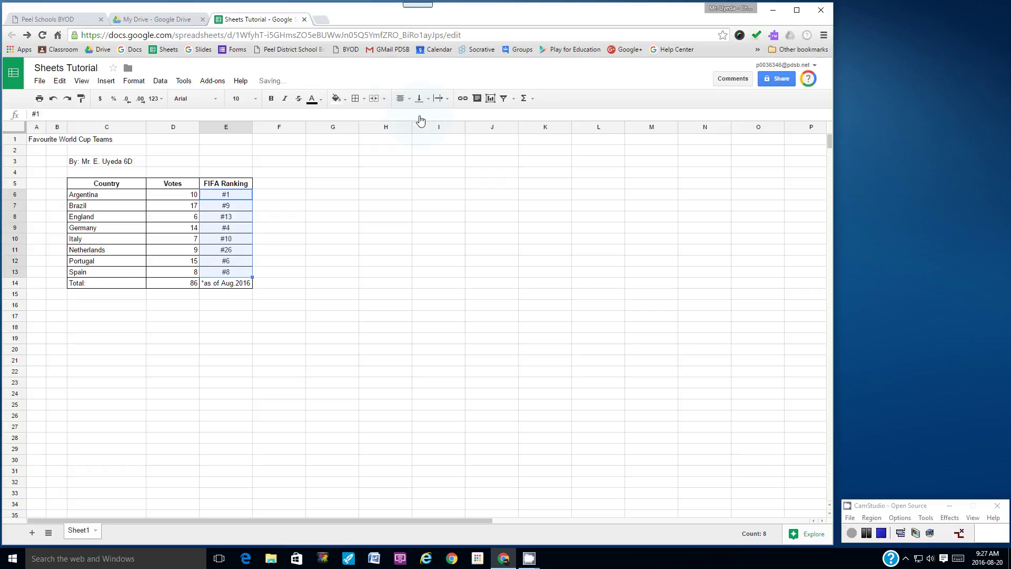
{"action": "left_click", "coordinate": [405, 99]}
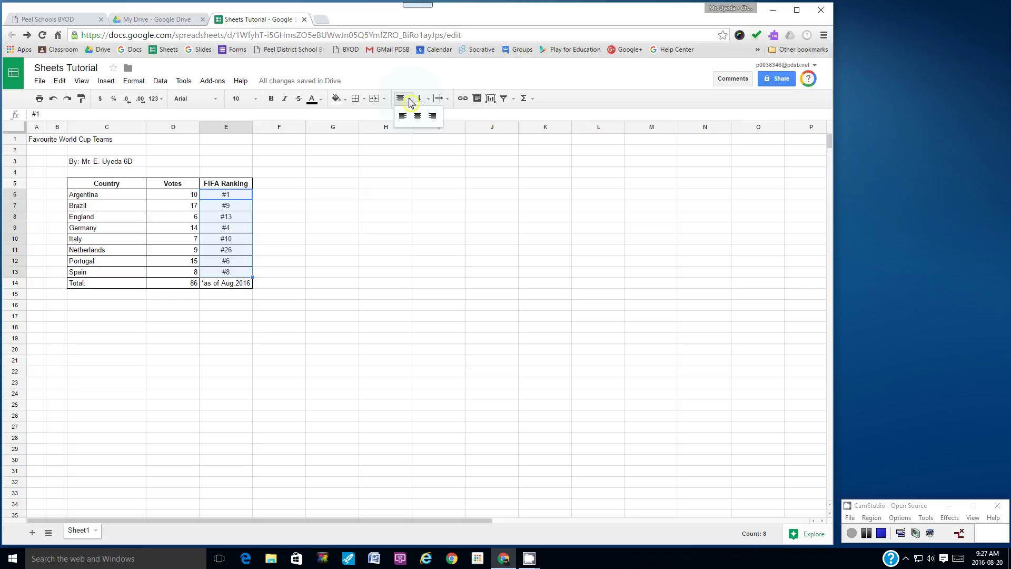
{"action": "left_click", "coordinate": [432, 119]}
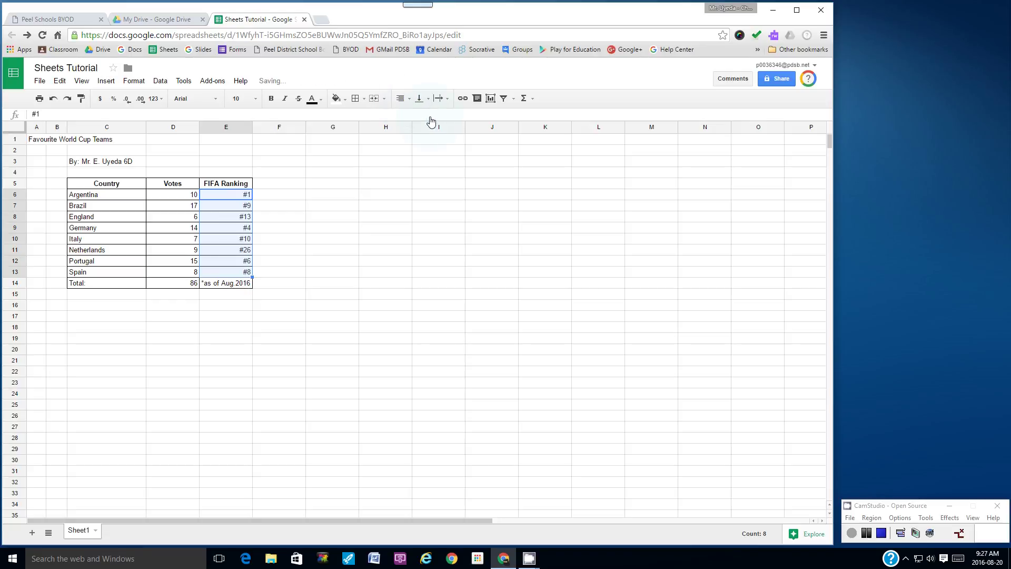
{"action": "left_click", "coordinate": [367, 253]}
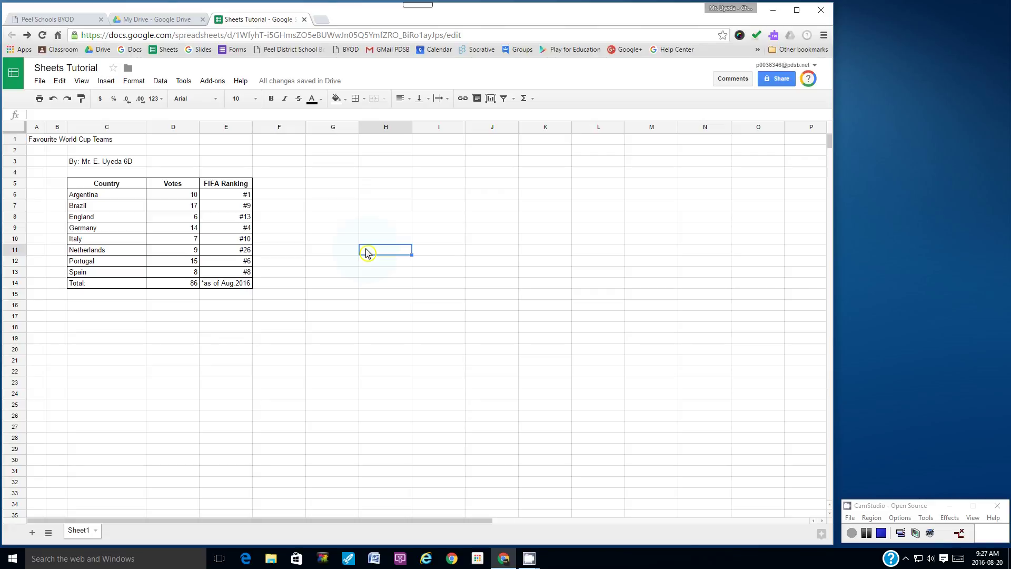
Step: Change the Votes heading in D5 to Student Votes
{"action": "left_click", "coordinate": [163, 186]}
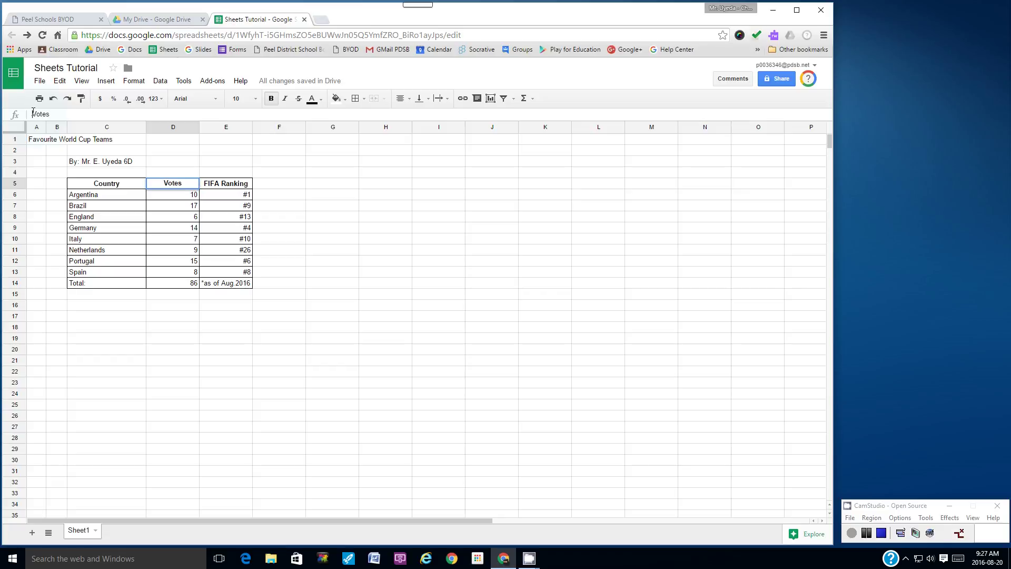
{"action": "type", "text": "Student"}
{"action": "left_click", "coordinate": [340, 233]}
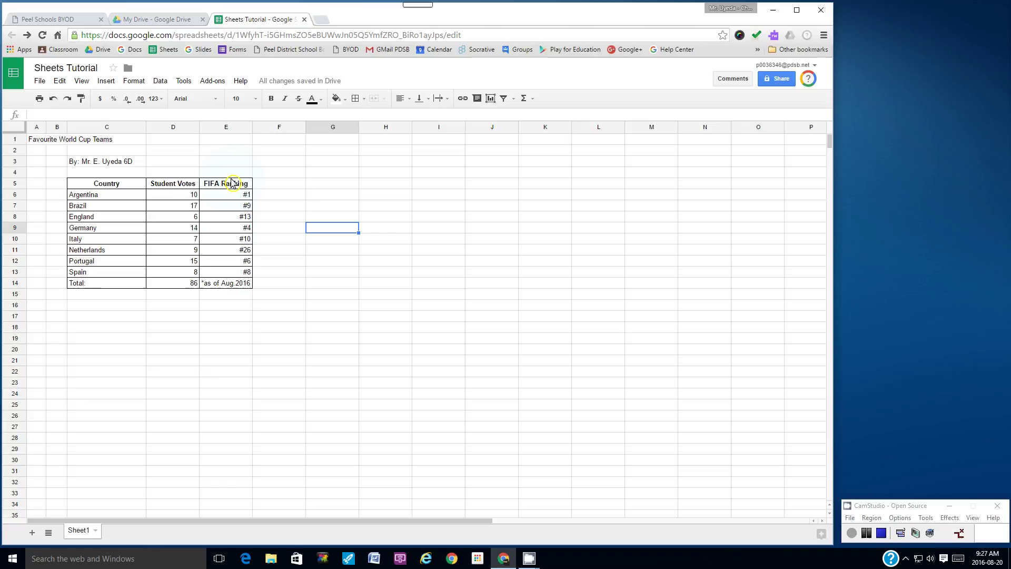
Step: Insert a new column to the left of the FIFA Ranking column and enter Teacher Votes as its heading in E5
{"action": "left_click_drag", "start_coordinate": [210, 185], "coordinate": [216, 287]}
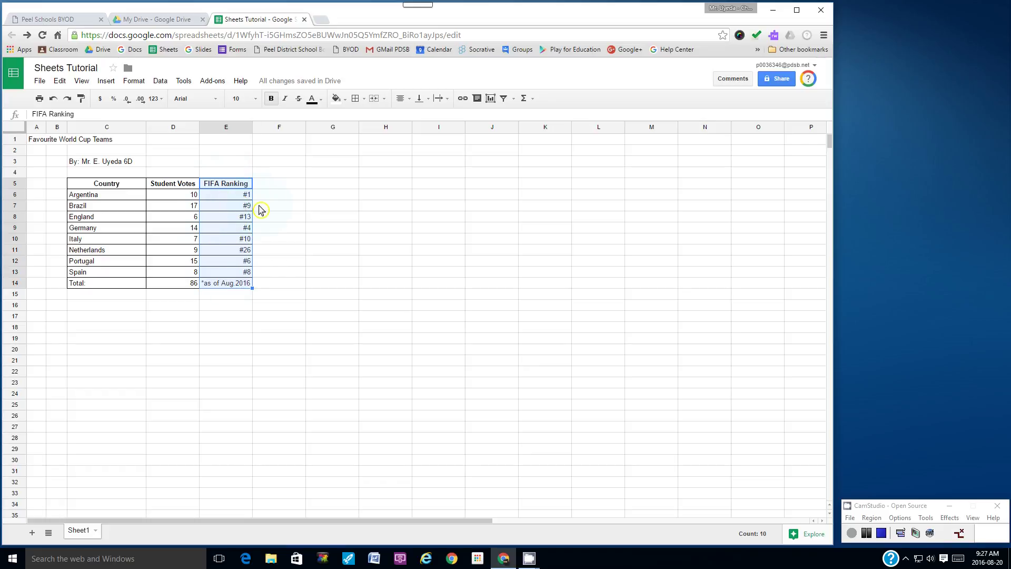
{"action": "left_click", "coordinate": [105, 82]}
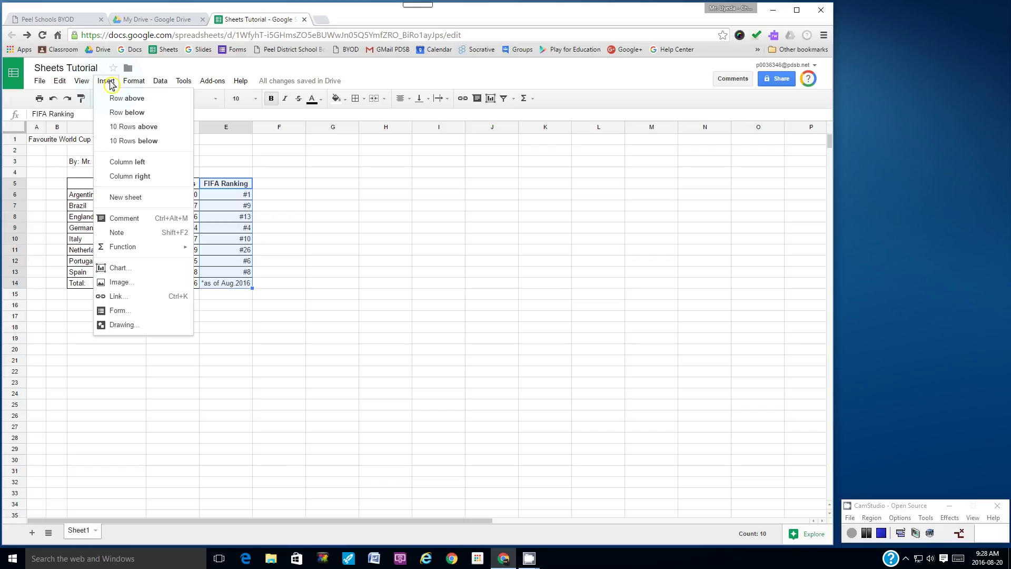
{"action": "left_click", "coordinate": [132, 166]}
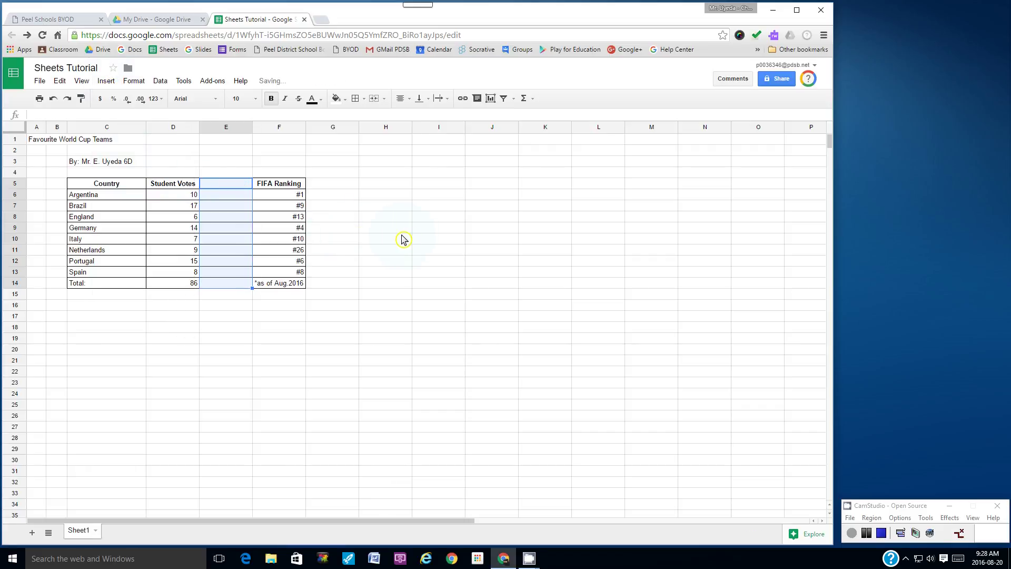
{"action": "left_click", "coordinate": [234, 187]}
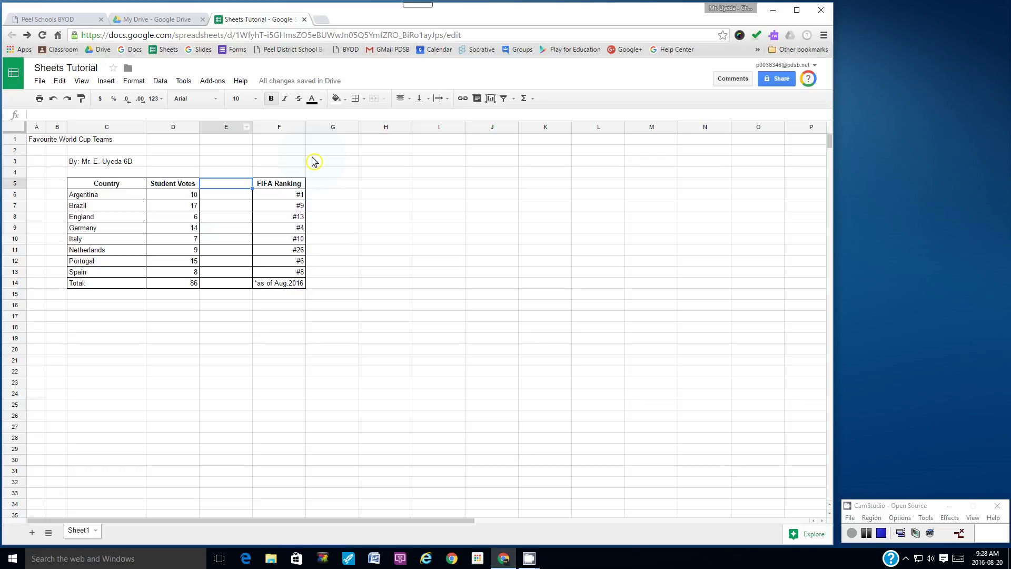
{"action": "type", "text": "Teacher Votes"}
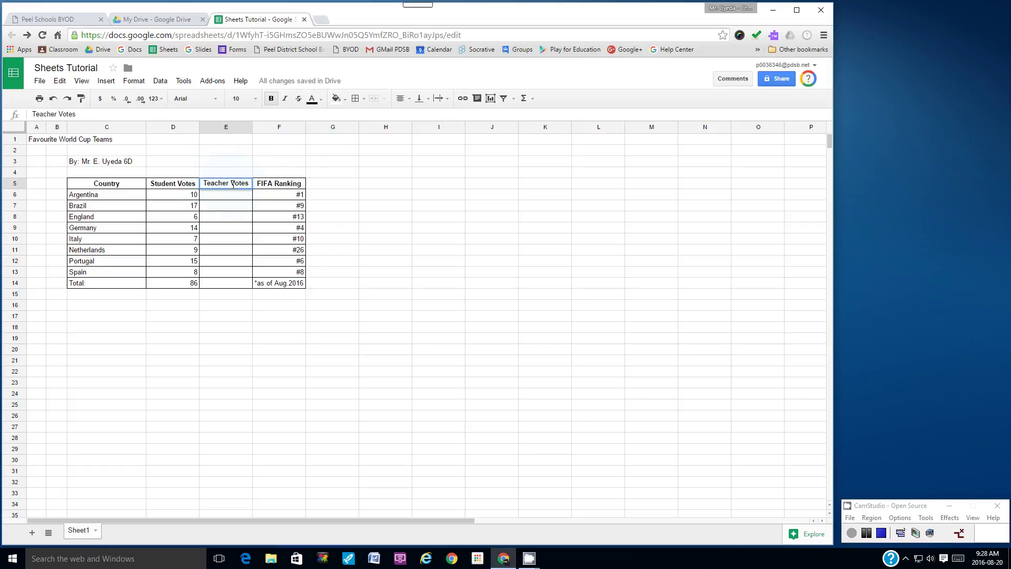
Step: Enter the teacher votes 3, 2, 5, 6, 4, 2, 6 and 1 for Argentina through Spain in E6:E13
{"action": "left_click", "coordinate": [233, 160]}
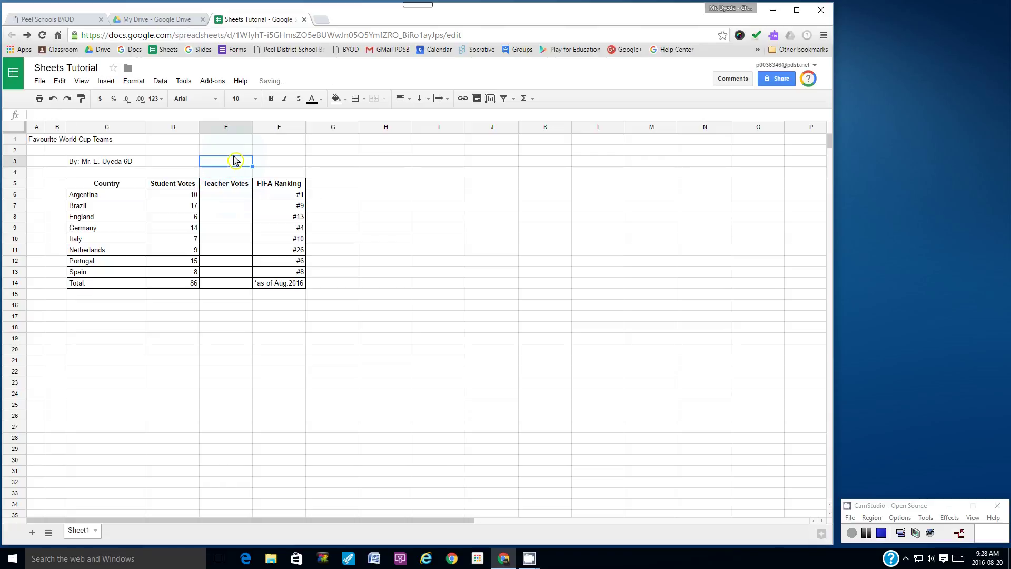
{"action": "left_click", "coordinate": [233, 187]}
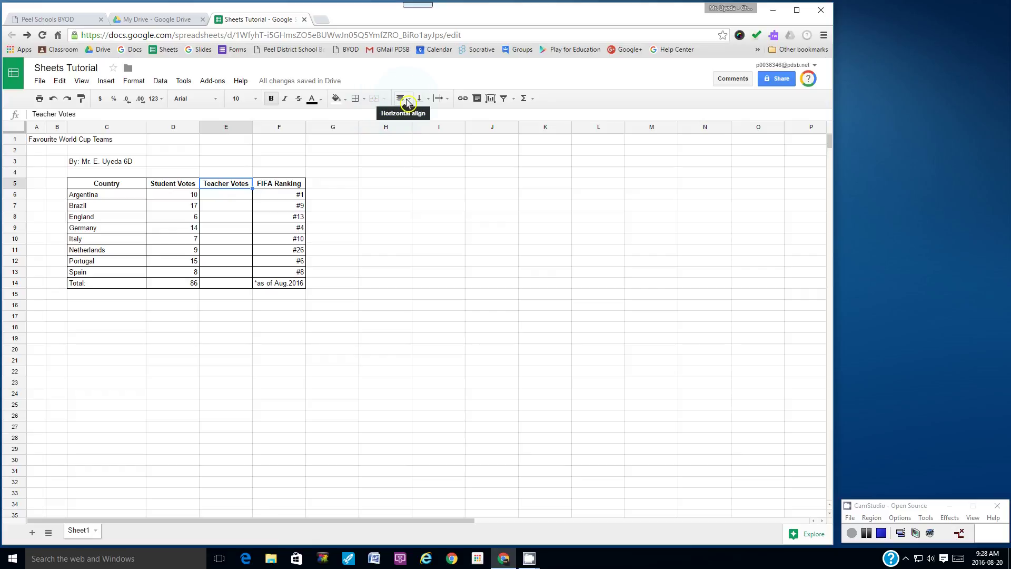
{"action": "left_click", "coordinate": [230, 200]}
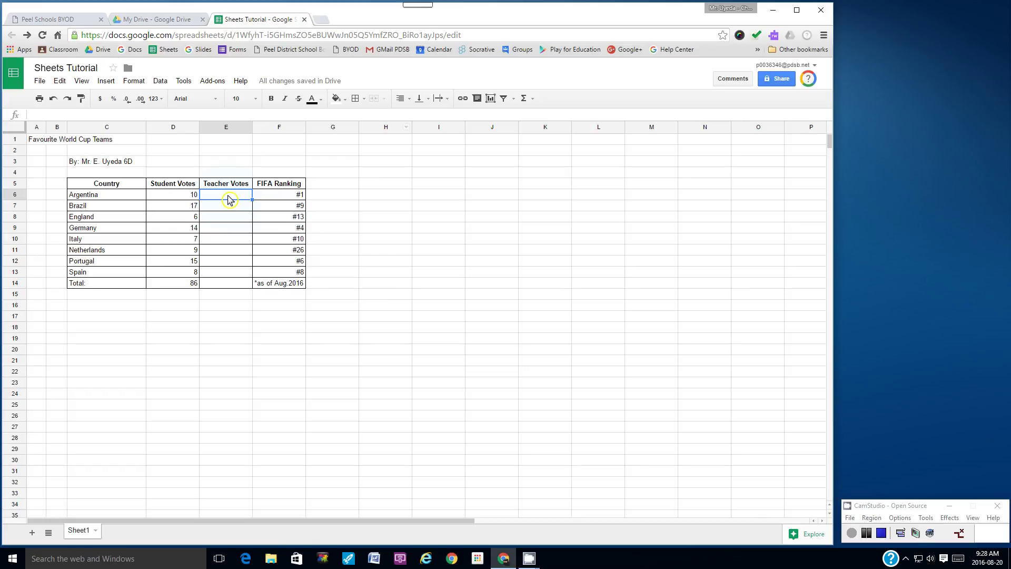
{"action": "type", "text": "3"}
{"action": "key", "text": "Return"}
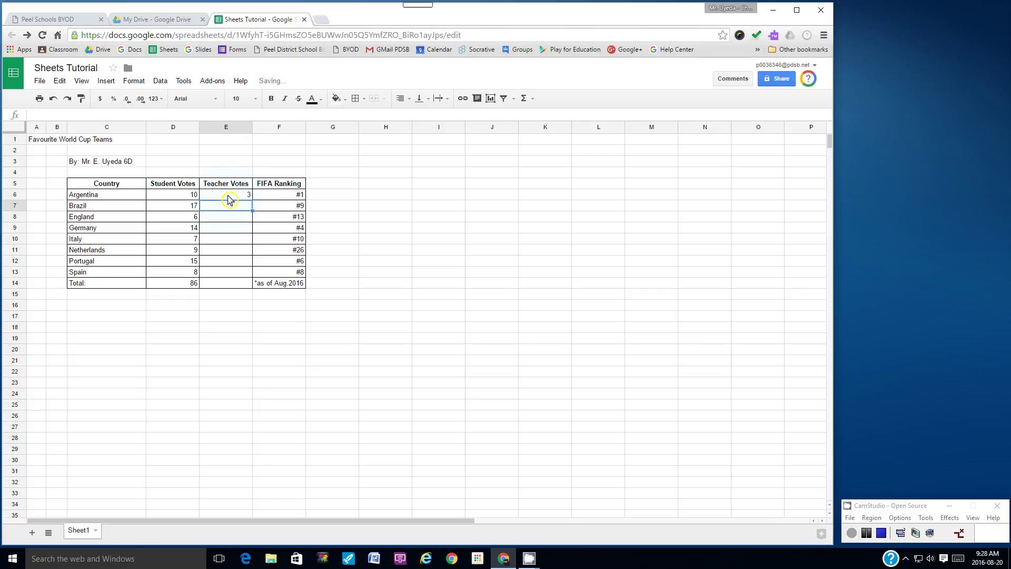
{"action": "type", "text": "2"}
{"action": "key", "text": "Return"}
{"action": "type", "text": "5"}
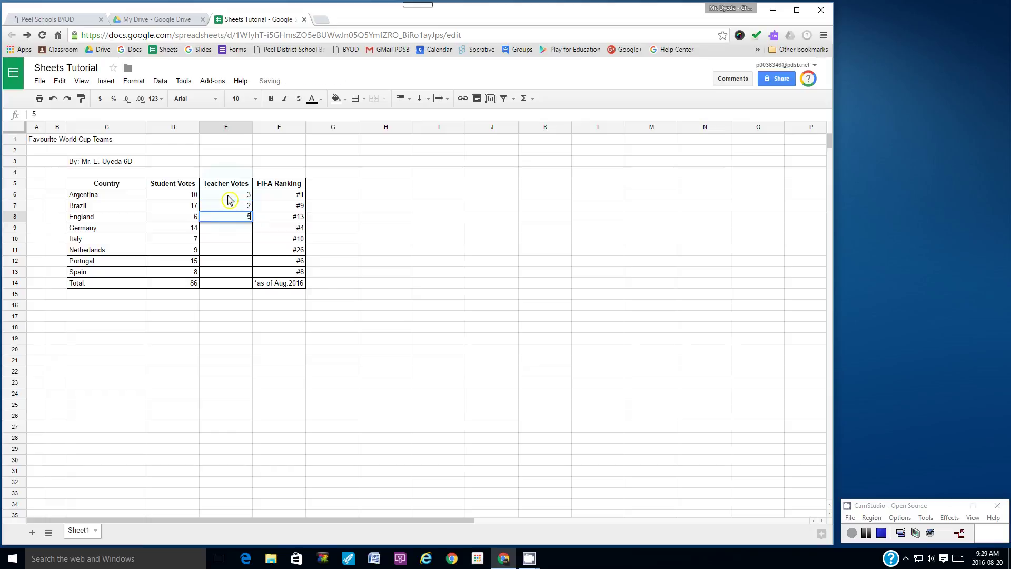
{"action": "key", "text": "Return"}
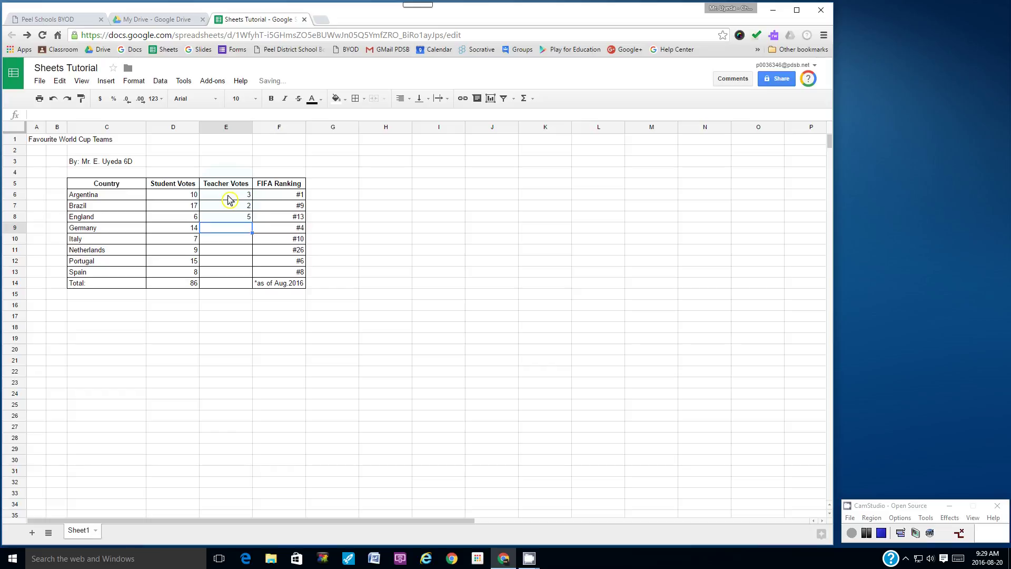
{"action": "type", "text": "6"}
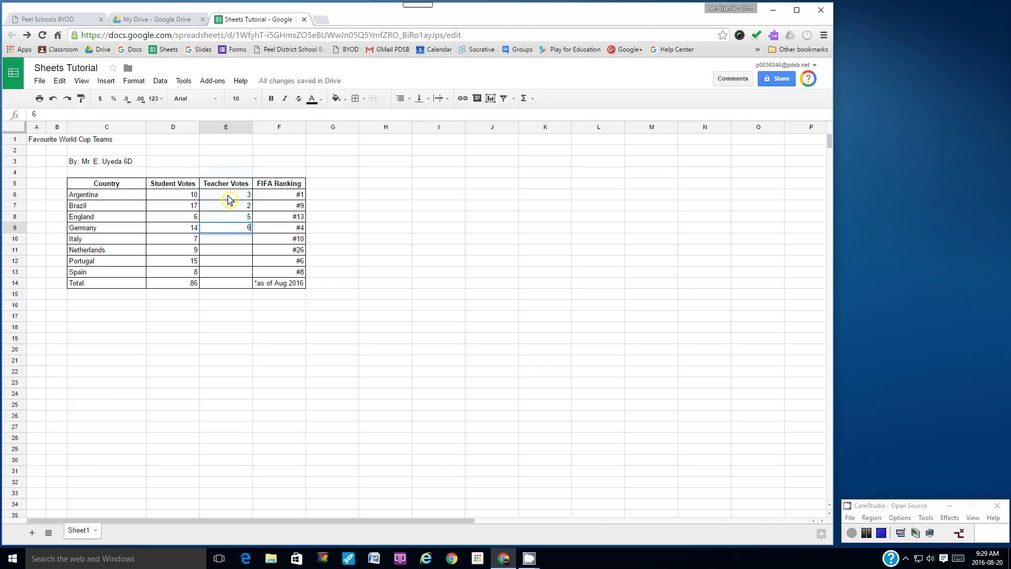
{"action": "key", "text": "Return"}
{"action": "type", "text": "4"}
{"action": "key", "text": "Return"}
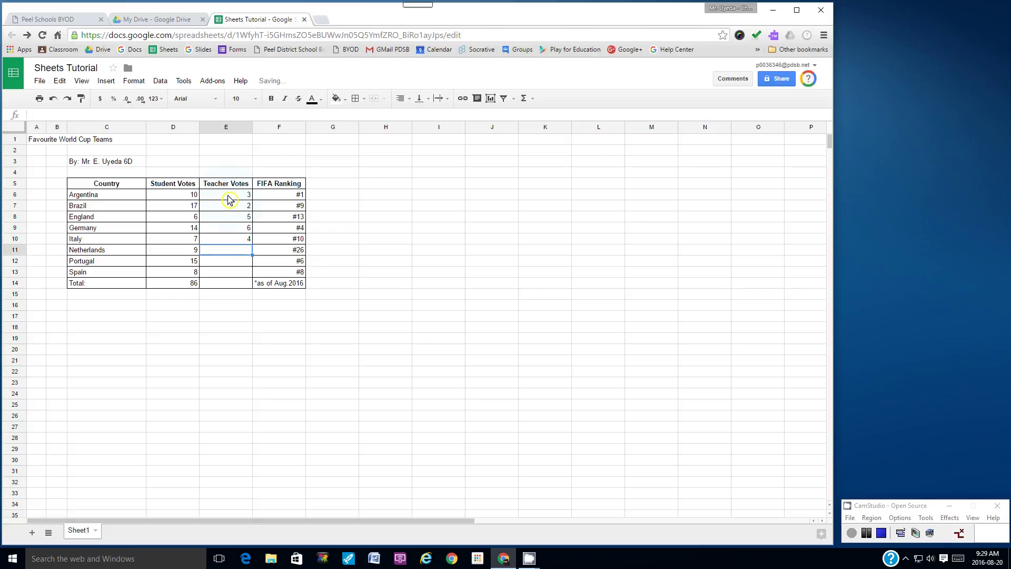
{"action": "type", "text": "2"}
{"action": "key", "text": "Return"}
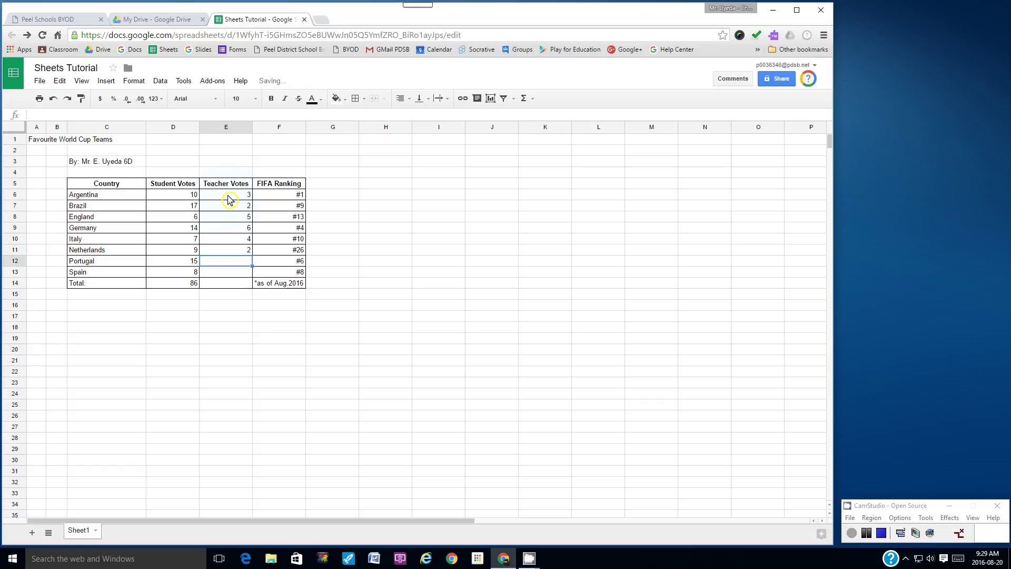
{"action": "type", "text": "6"}
{"action": "key", "text": "Return"}
{"action": "type", "text": "1"}
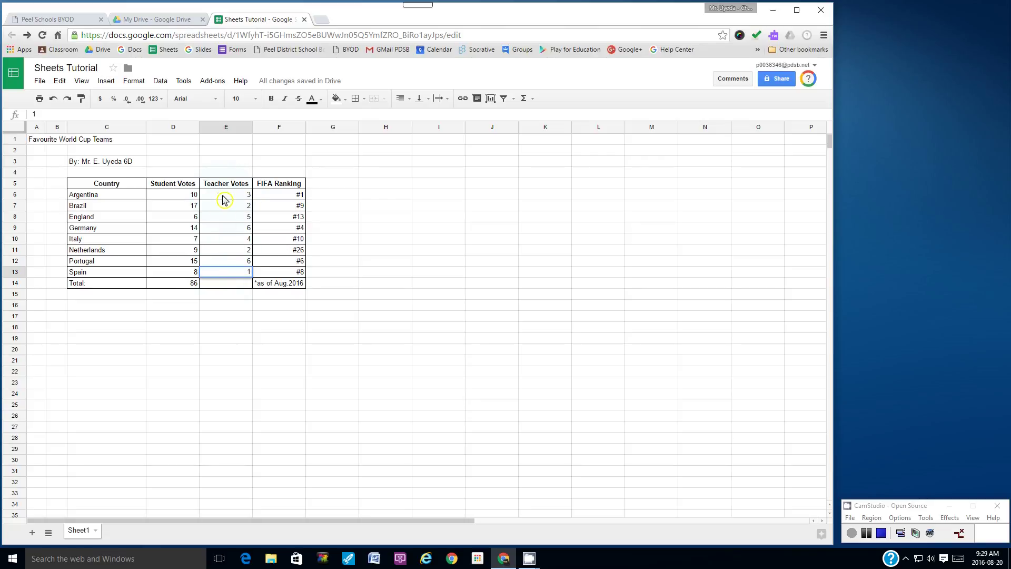
Step: Total the teacher votes in E14 with a SUM of E6:E13
{"action": "left_click_drag", "start_coordinate": [222, 194], "coordinate": [223, 273]}
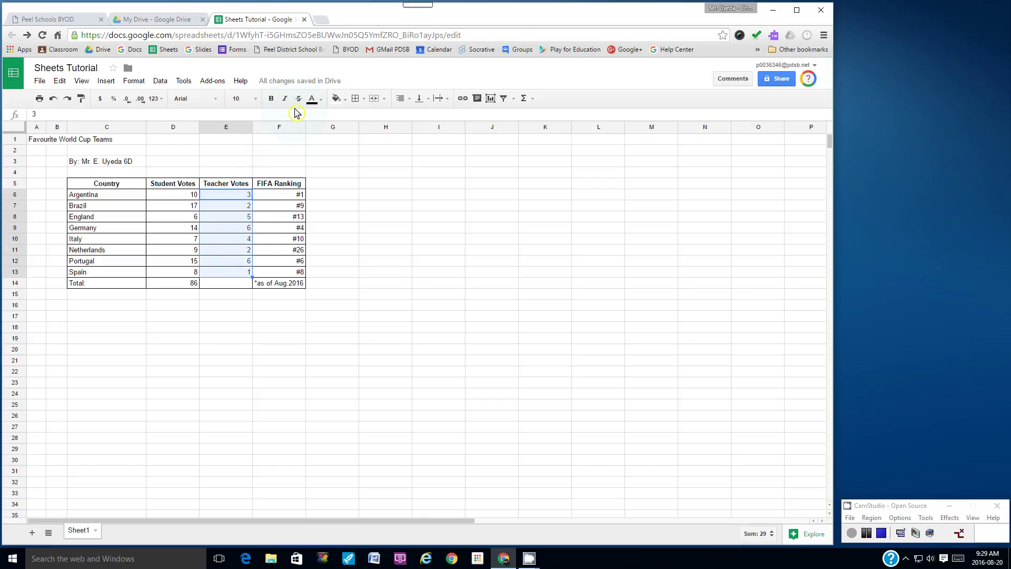
{"action": "left_click", "coordinate": [532, 103]}
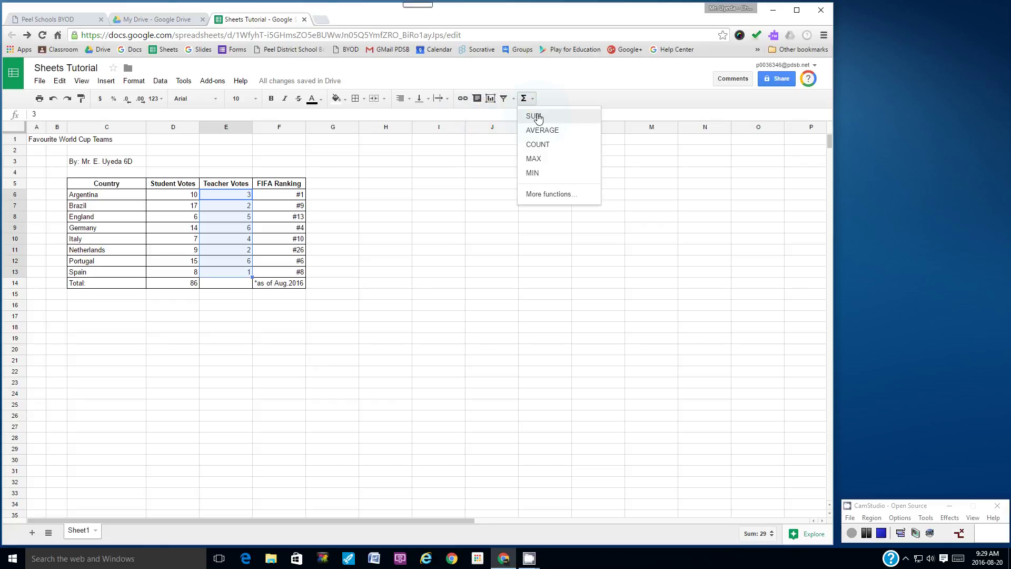
{"action": "left_click", "coordinate": [533, 115]}
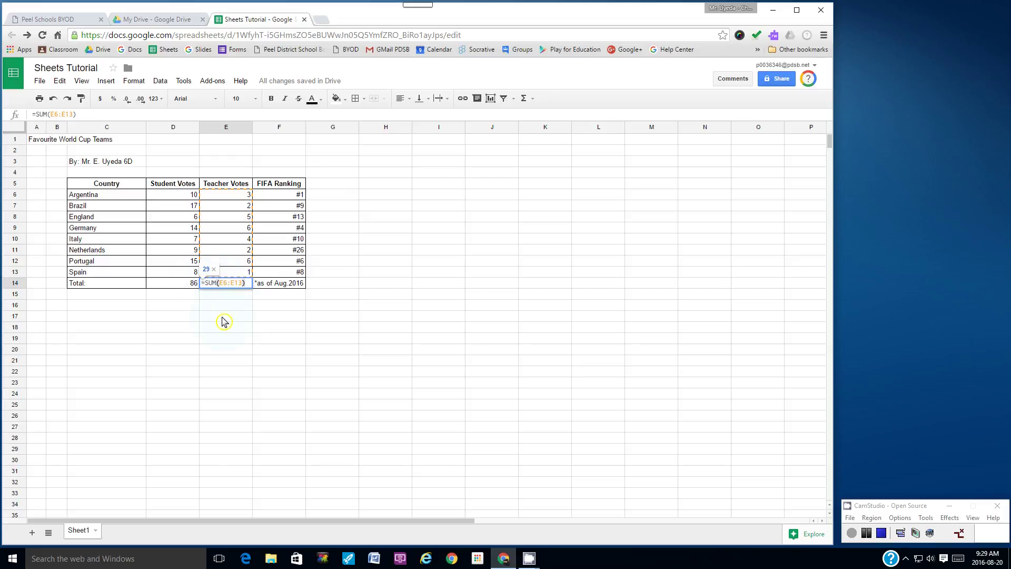
{"action": "key", "text": "Return"}
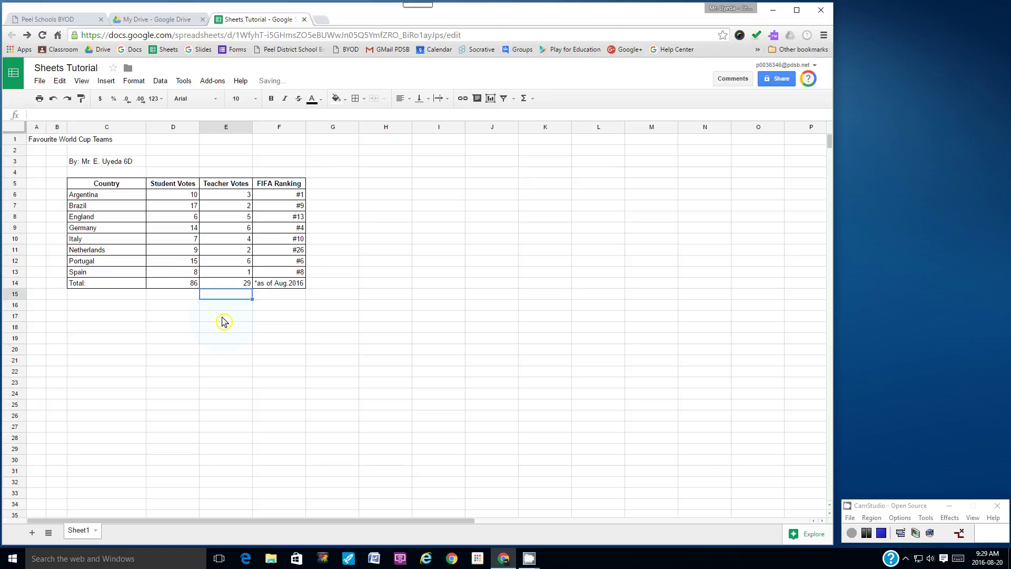
{"action": "left_click", "coordinate": [224, 321]}
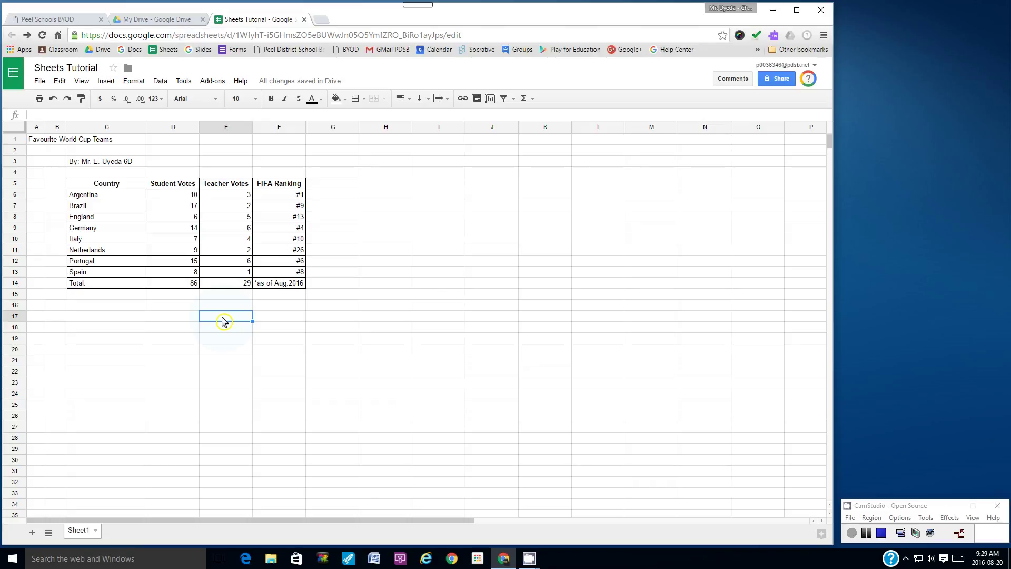
Step: Set the Favourite World Cup Teams title in A1 to font size 12 and make it bold
{"action": "left_click", "coordinate": [36, 144]}
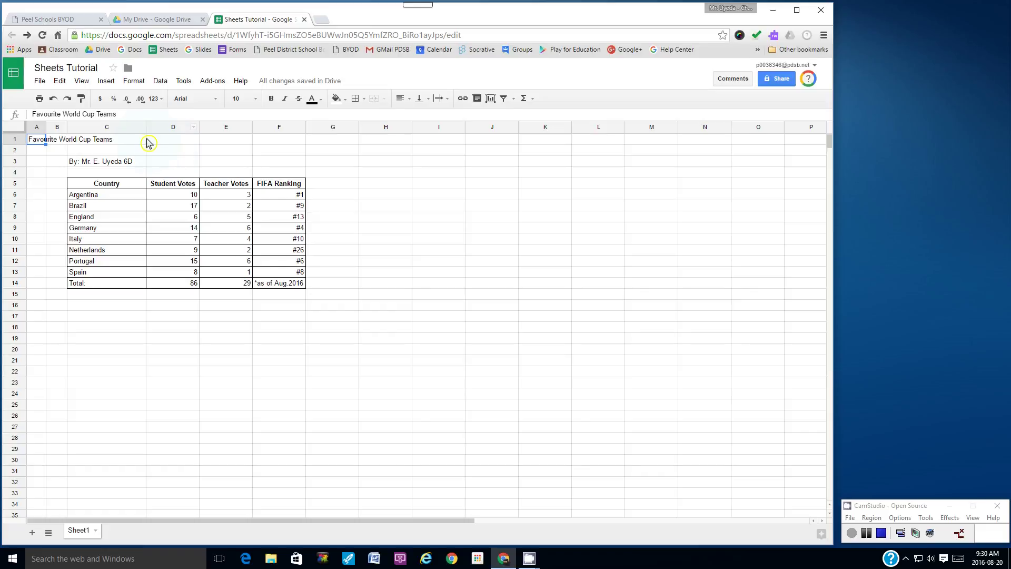
{"action": "left_click", "coordinate": [126, 144]}
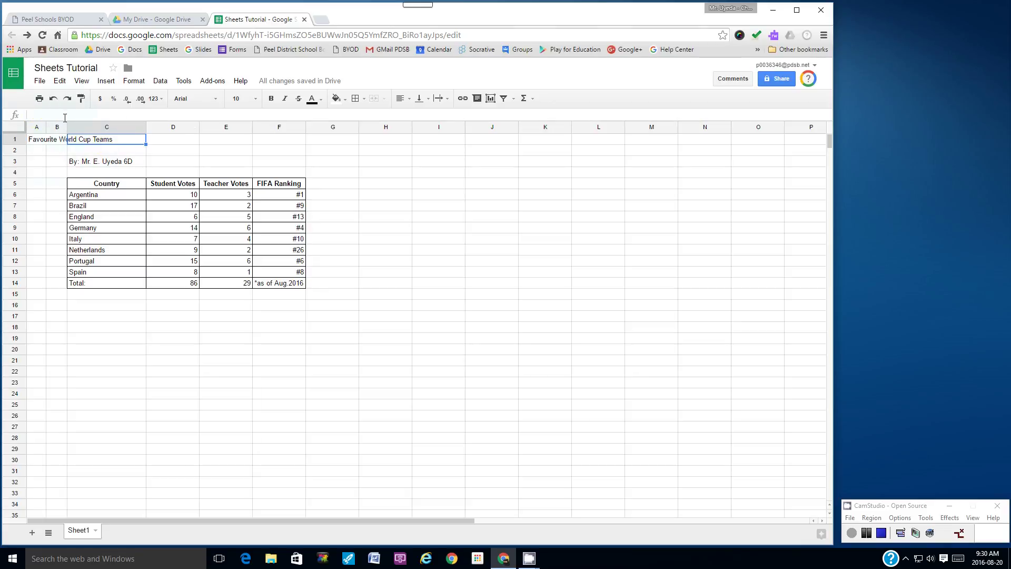
{"action": "left_click", "coordinate": [42, 144]}
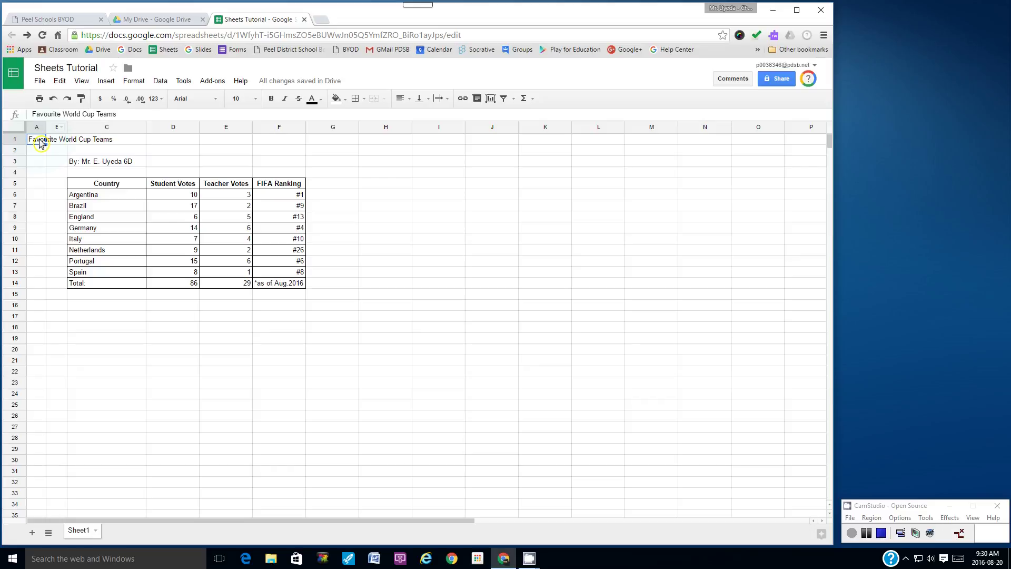
{"action": "left_click", "coordinate": [255, 99]}
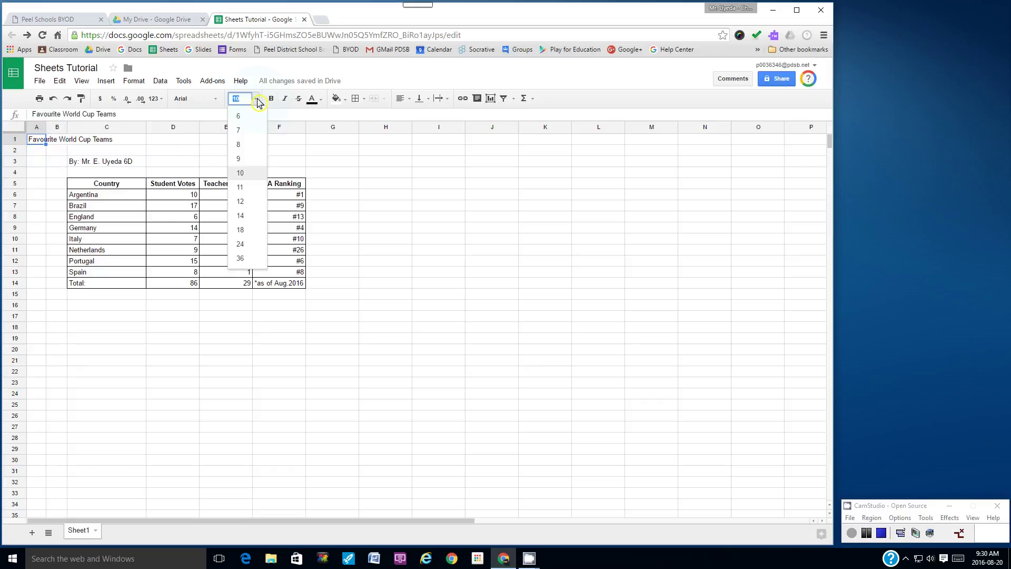
{"action": "left_click", "coordinate": [241, 203]}
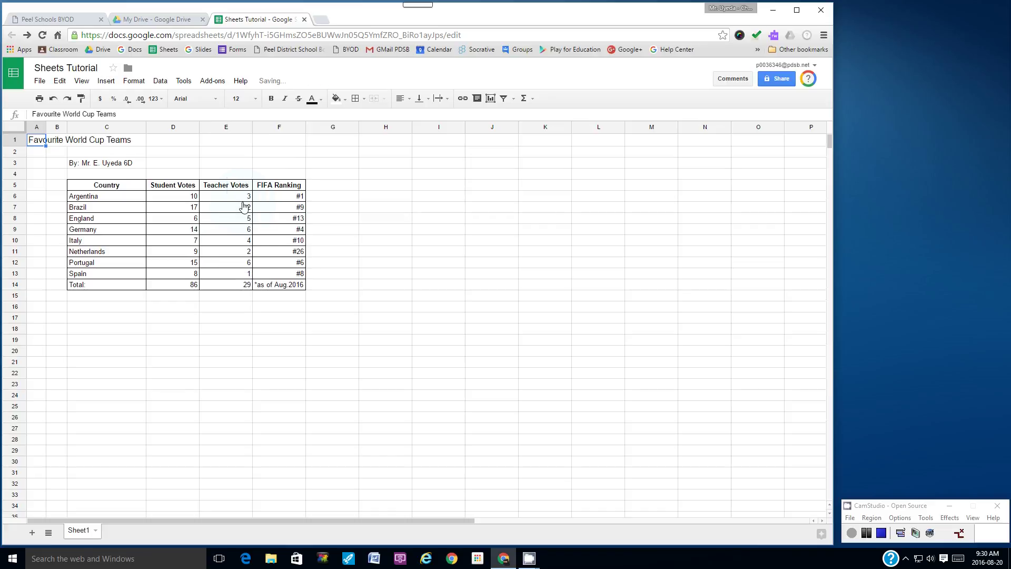
{"action": "left_click", "coordinate": [271, 100]}
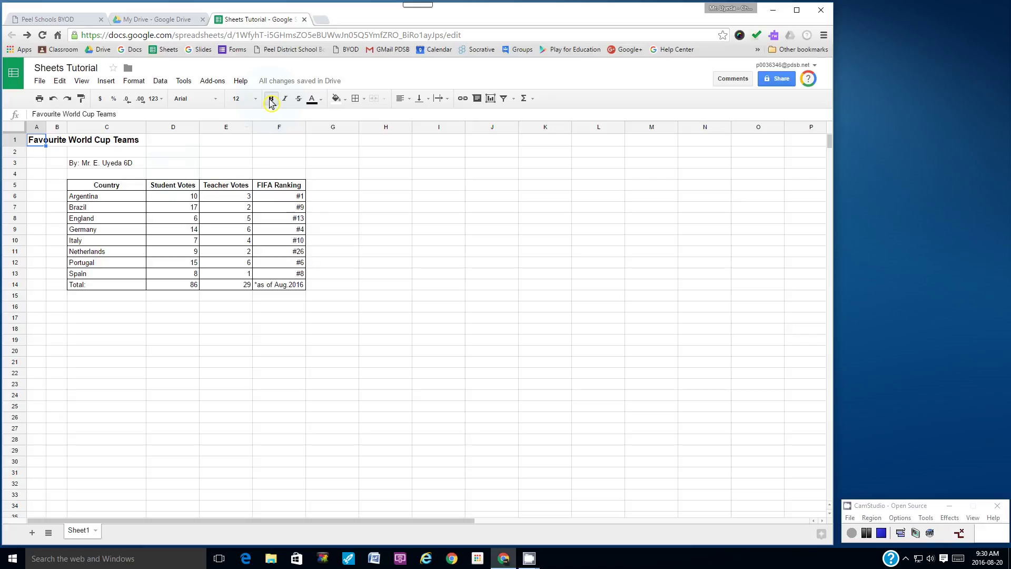
Step: Set the author byline in C3 to font size 11 and make it italic
{"action": "left_click", "coordinate": [85, 168]}
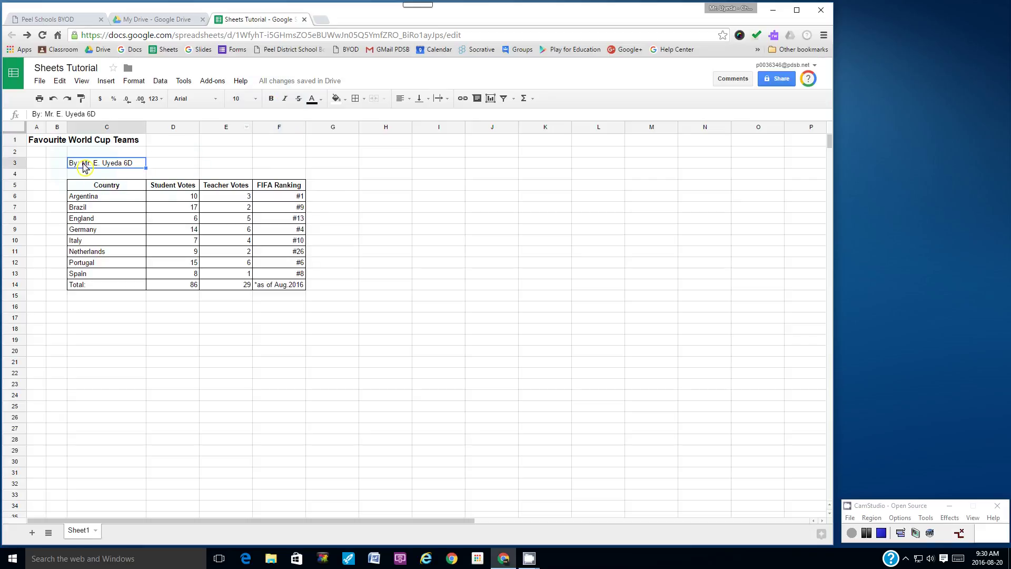
{"action": "left_click", "coordinate": [253, 99]}
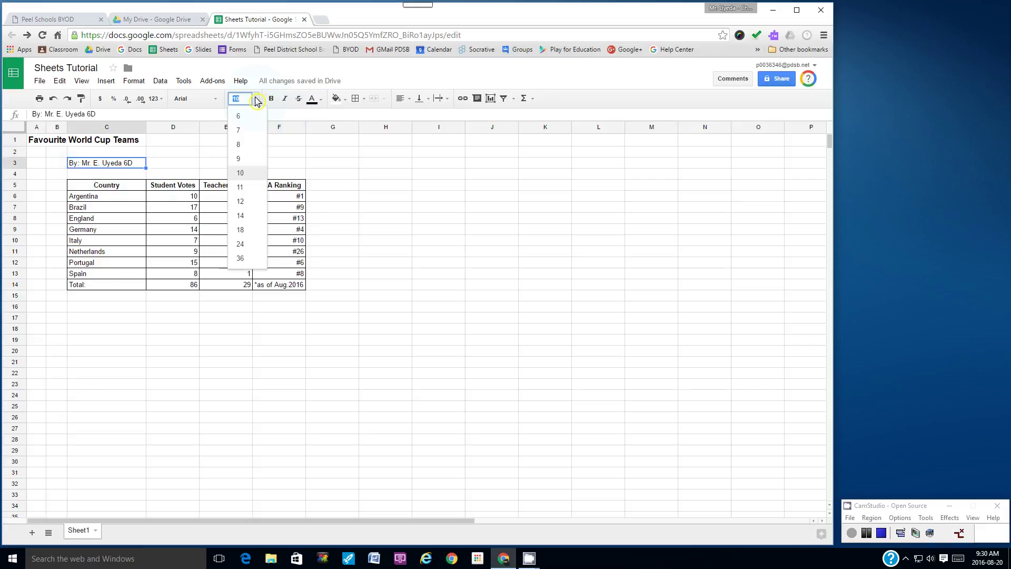
{"action": "left_click", "coordinate": [254, 187]}
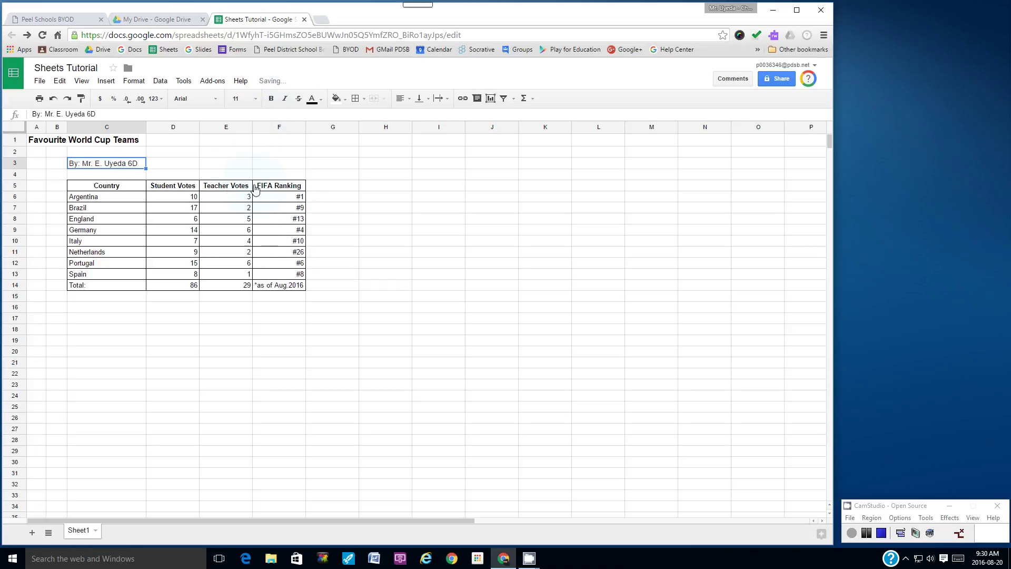
{"action": "left_click", "coordinate": [284, 100]}
{"action": "left_click", "coordinate": [379, 232]}
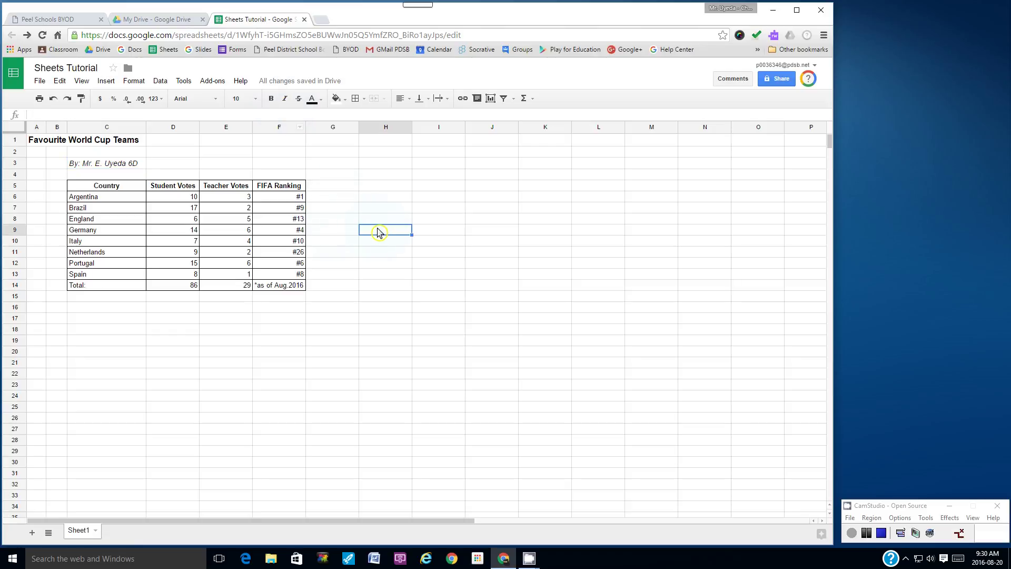
Step: Right-align the Total label in C14
{"action": "left_click", "coordinate": [87, 287]}
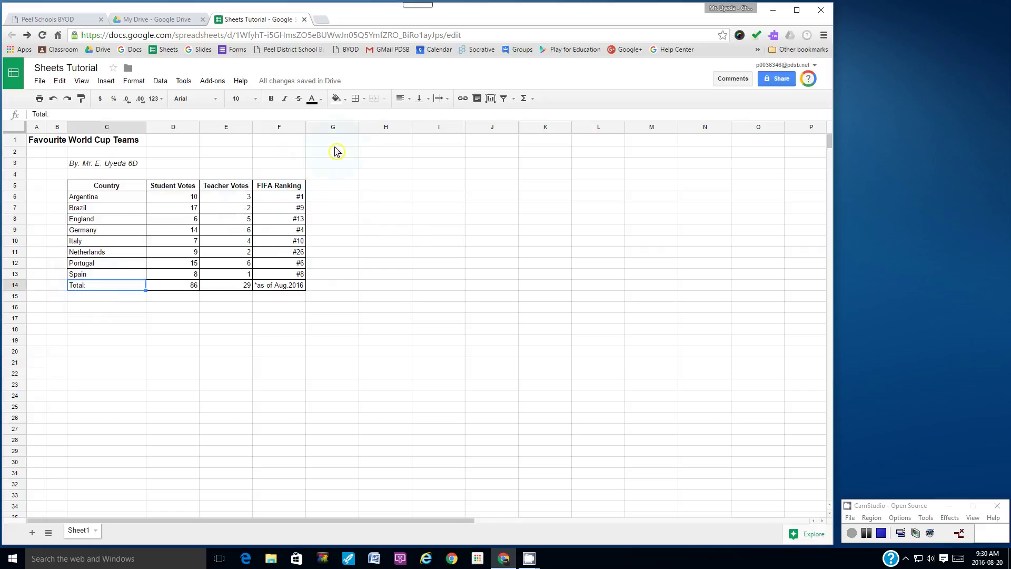
{"action": "left_click", "coordinate": [410, 101]}
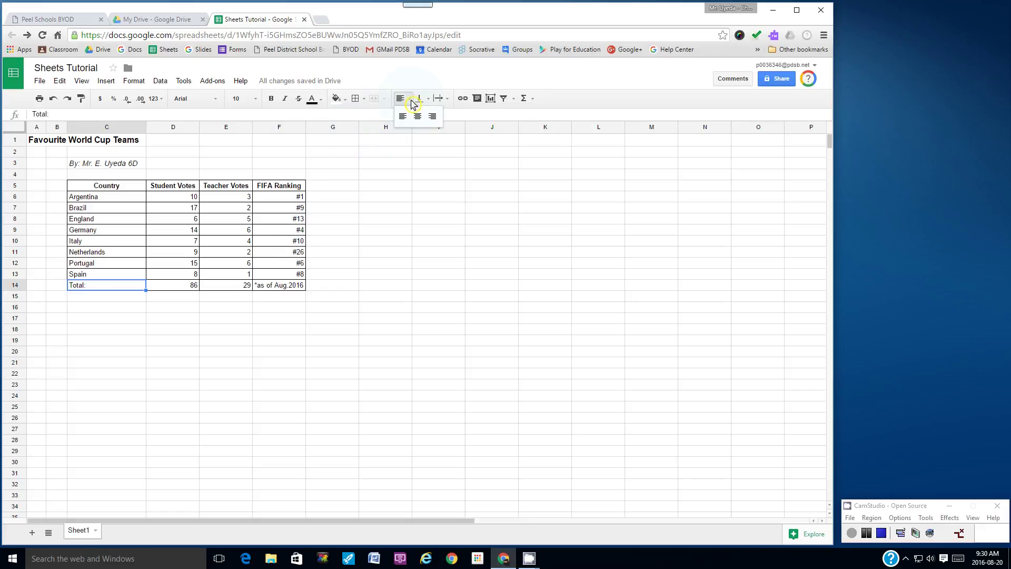
{"action": "left_click", "coordinate": [432, 117]}
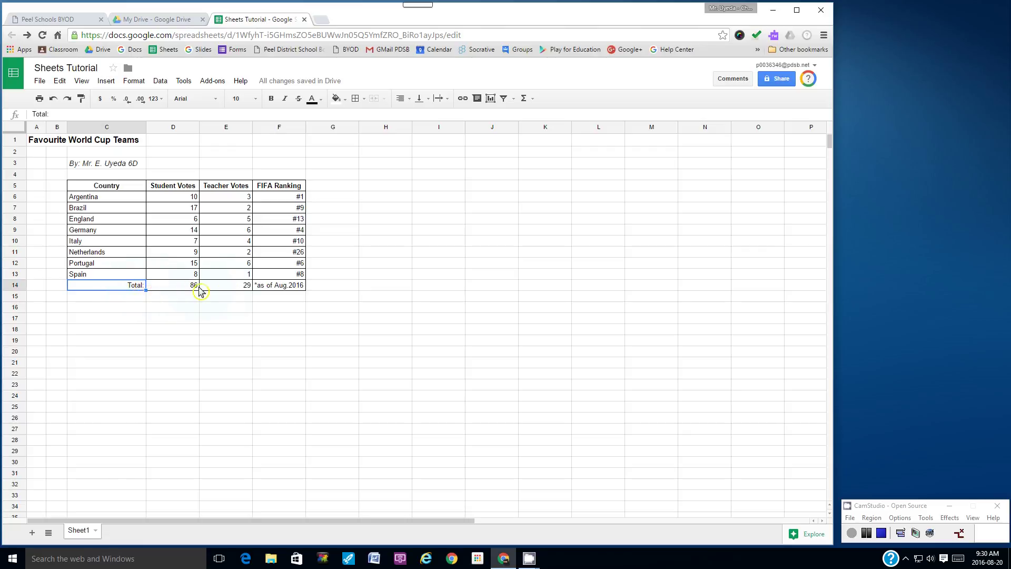
{"action": "left_click", "coordinate": [204, 311]}
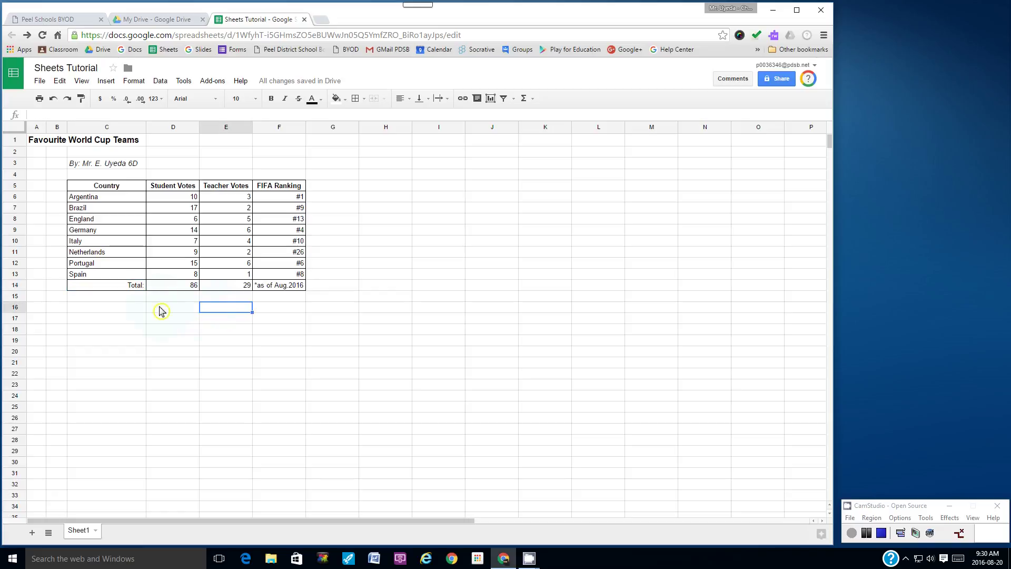
Step: Fill the total row cells C14:E14 with yellow and make their text bold
{"action": "left_click", "coordinate": [100, 290]}
{"action": "left_click_drag", "start_coordinate": [101, 290], "coordinate": [225, 293]}
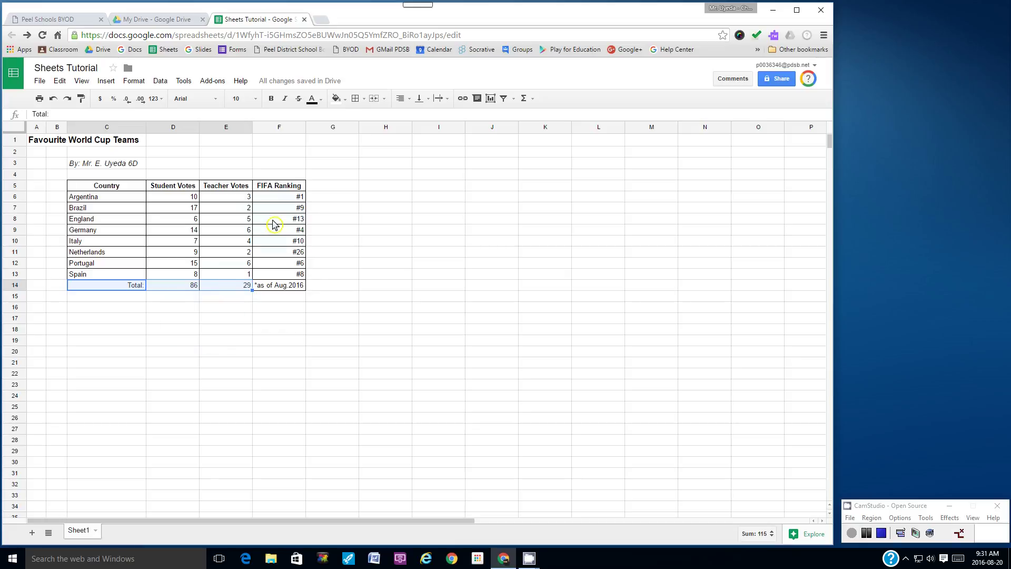
{"action": "left_click", "coordinate": [345, 102]}
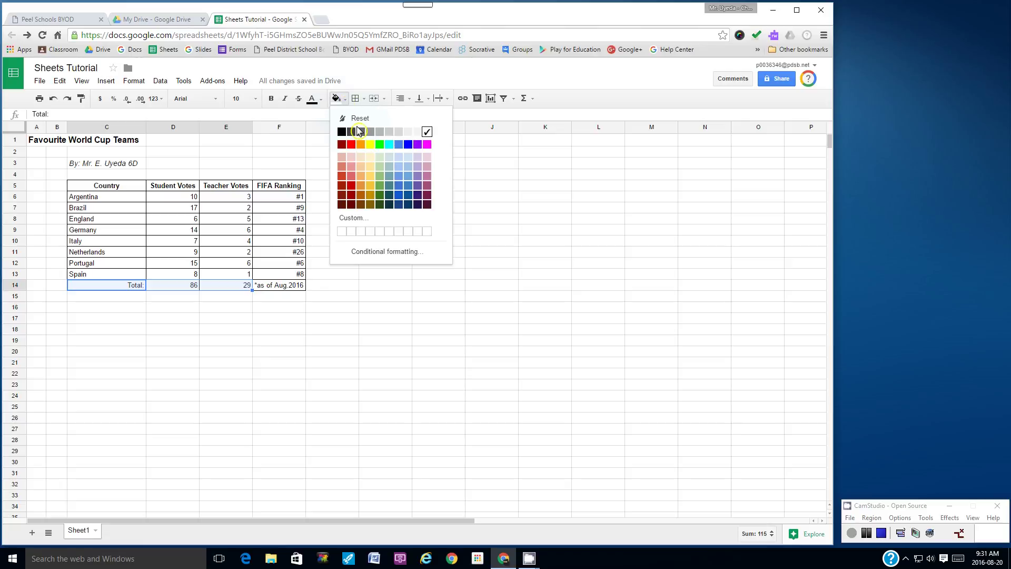
{"action": "left_click", "coordinate": [370, 144]}
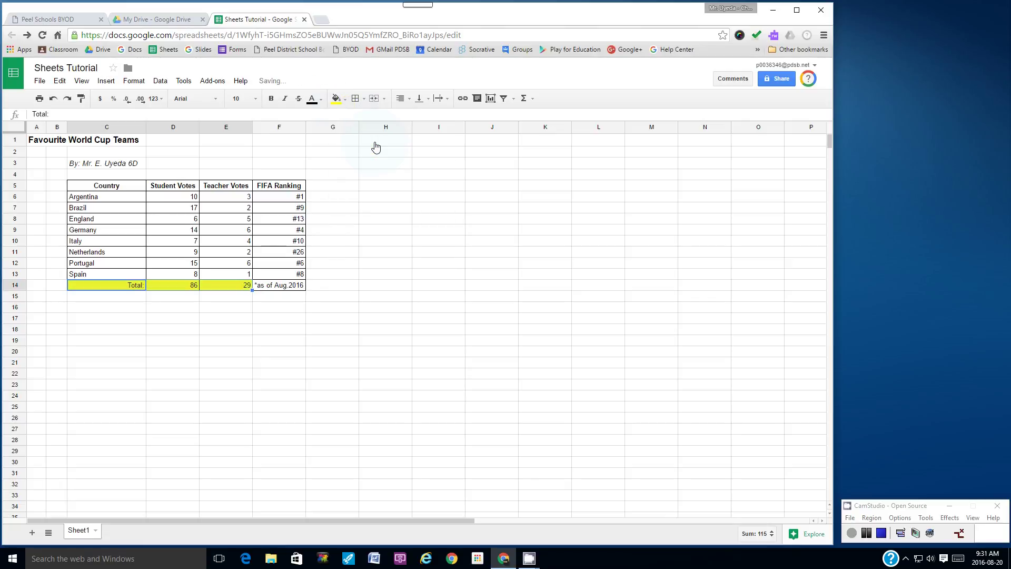
{"action": "left_click", "coordinate": [271, 99]}
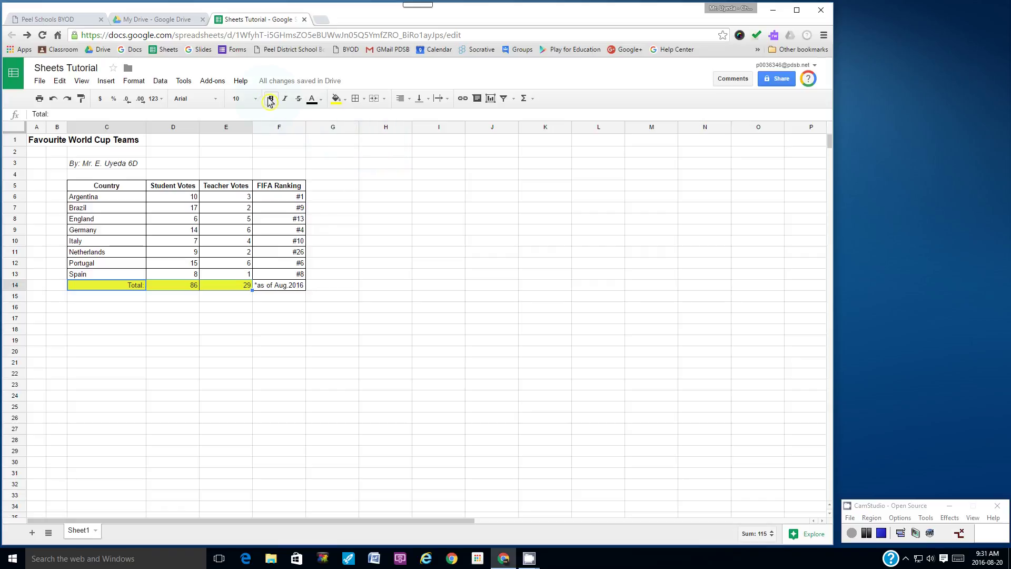
{"action": "left_click", "coordinate": [377, 290]}
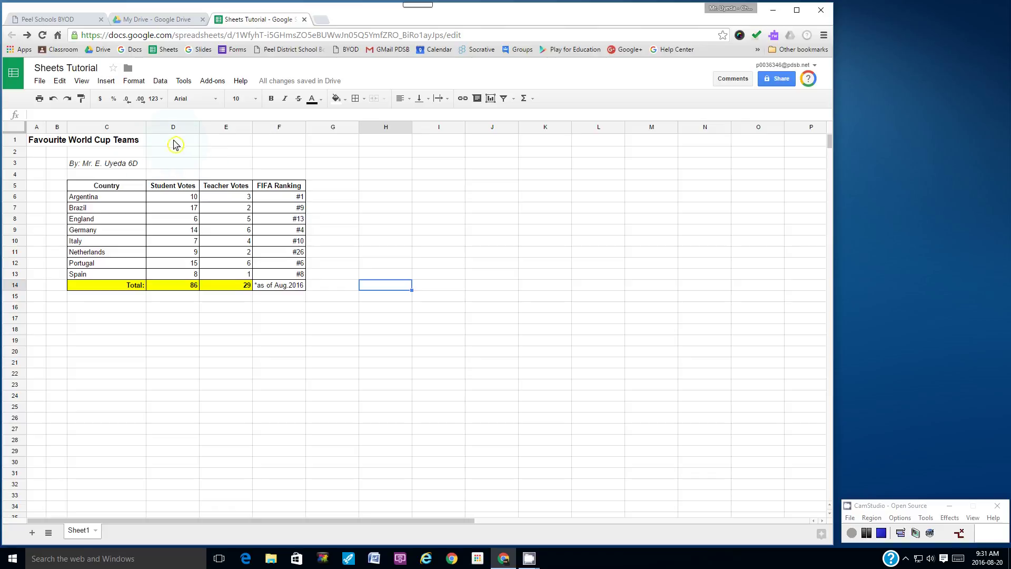
Step: Widen the Country column C to roughly twice its width
{"action": "left_click_drag", "start_coordinate": [146, 132], "coordinate": [236, 137]}
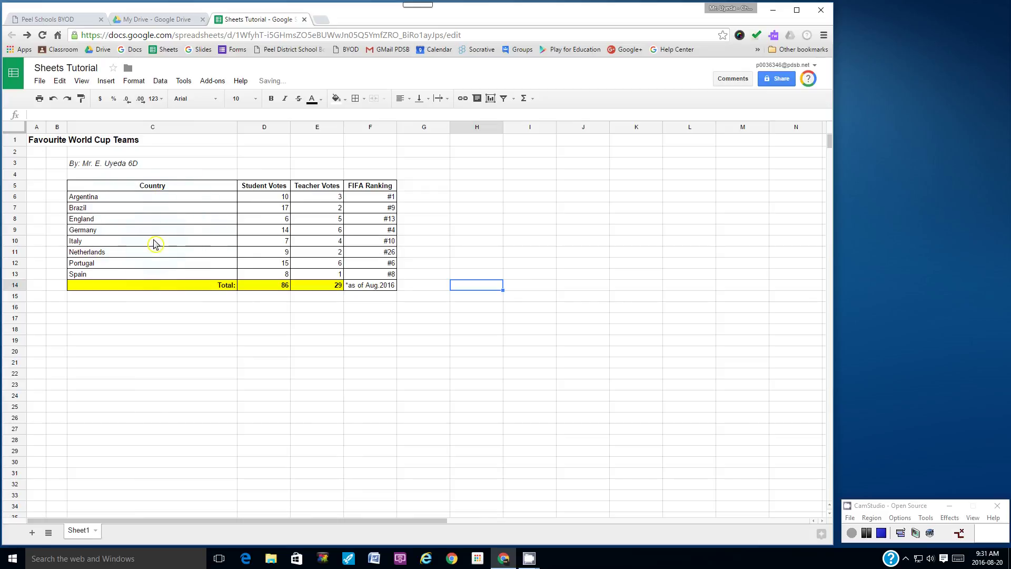
Step: Resize the Country column C to moderately wider than its entries and size column D to fit its Student Votes heading
{"action": "left_click_drag", "start_coordinate": [237, 130], "coordinate": [109, 143]}
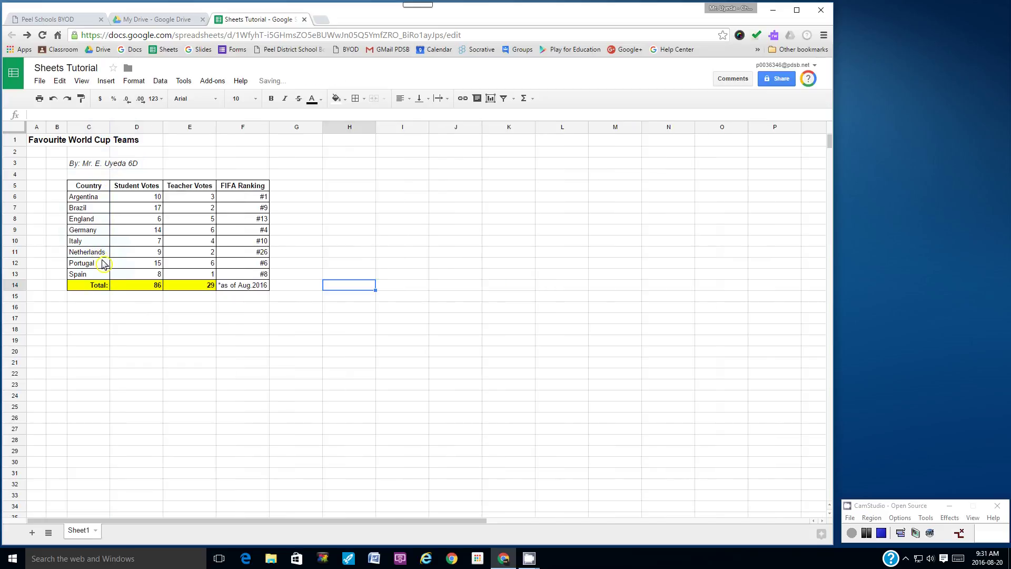
{"action": "left_click_drag", "start_coordinate": [109, 132], "coordinate": [186, 130]}
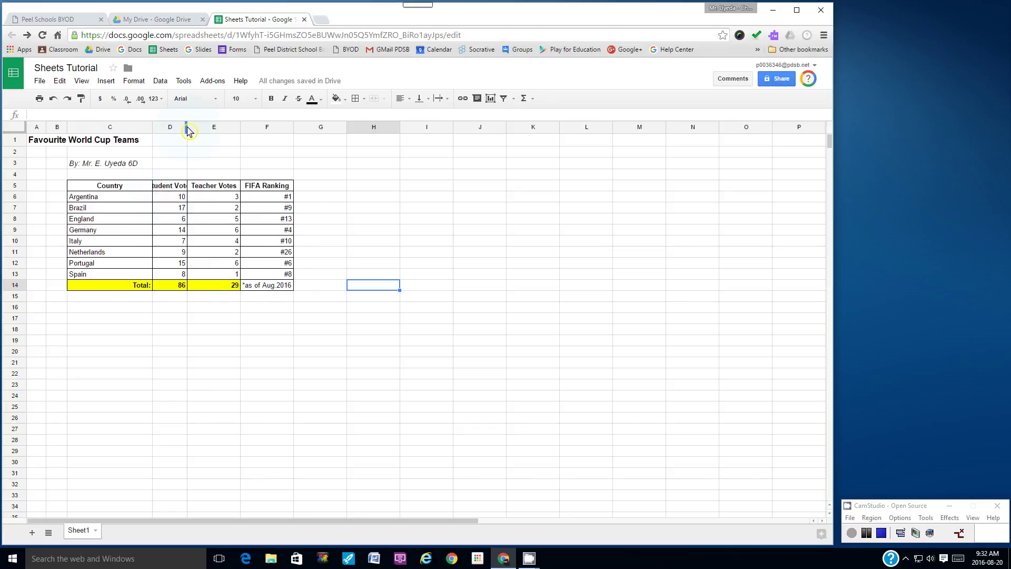
{"action": "left_click_drag", "start_coordinate": [187, 129], "coordinate": [204, 130]}
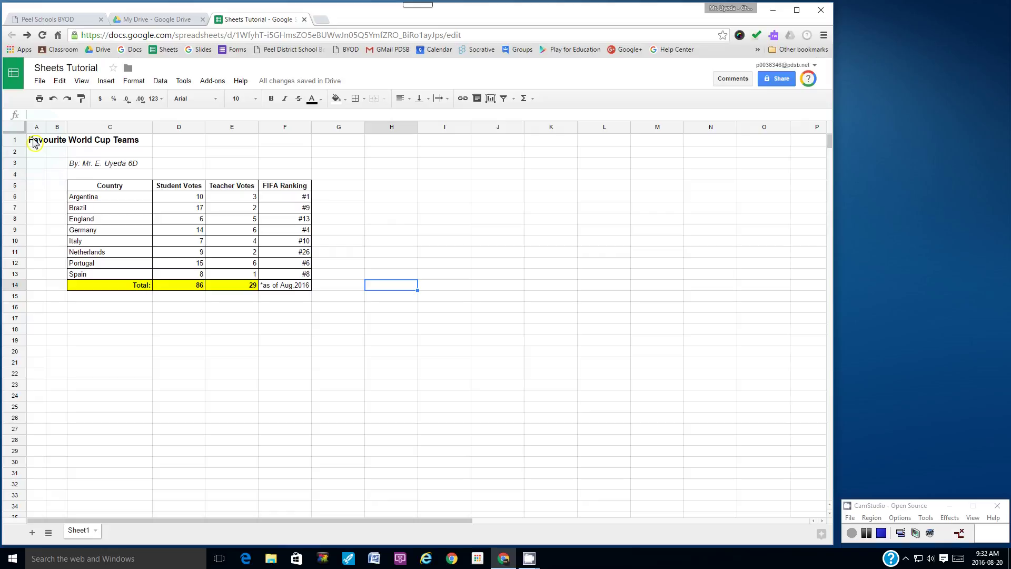
Step: Set the font of the range A1:I22, covering the title, byline and whole table, to Calibri
{"action": "mouse_move", "coordinate": [34, 142]}
{"action": "left_mouse_down"}
{"action": "mouse_move", "coordinate": [133, 205]}
{"action": "mouse_move", "coordinate": [356, 305]}
{"action": "mouse_move", "coordinate": [435, 366]}
{"action": "left_mouse_up"}
{"action": "left_click", "coordinate": [510, 274]}
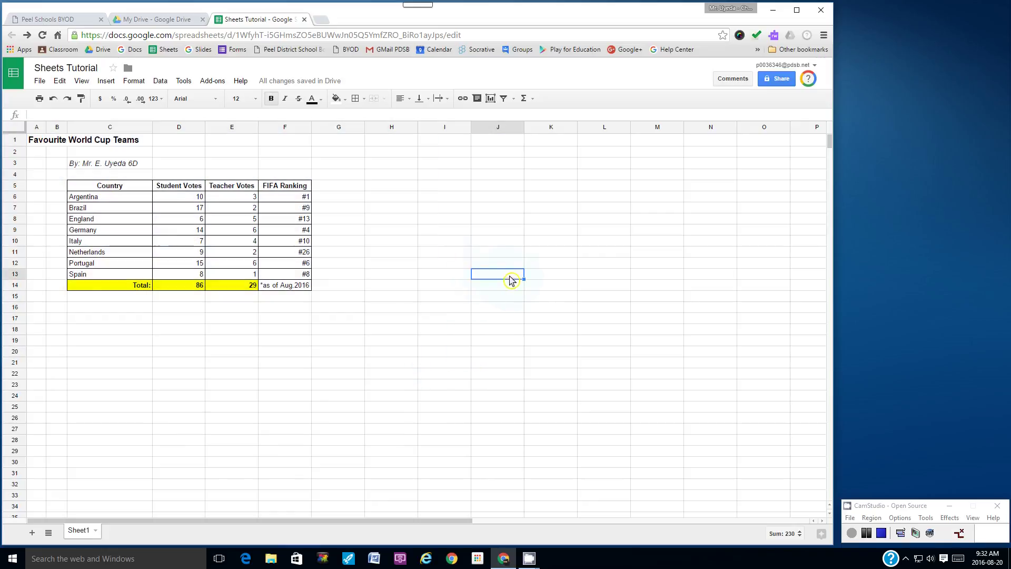
{"action": "mouse_move", "coordinate": [35, 143]}
{"action": "left_mouse_down"}
{"action": "mouse_move", "coordinate": [248, 282]}
{"action": "mouse_move", "coordinate": [429, 354]}
{"action": "mouse_move", "coordinate": [447, 376]}
{"action": "left_mouse_up"}
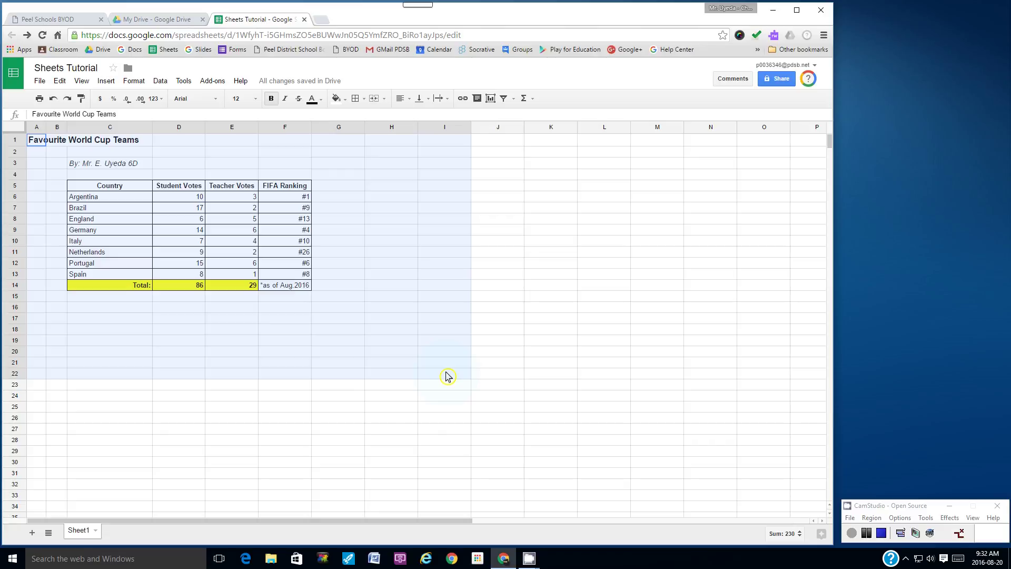
{"action": "left_click_drag", "start_coordinate": [447, 376], "coordinate": [448, 375]}
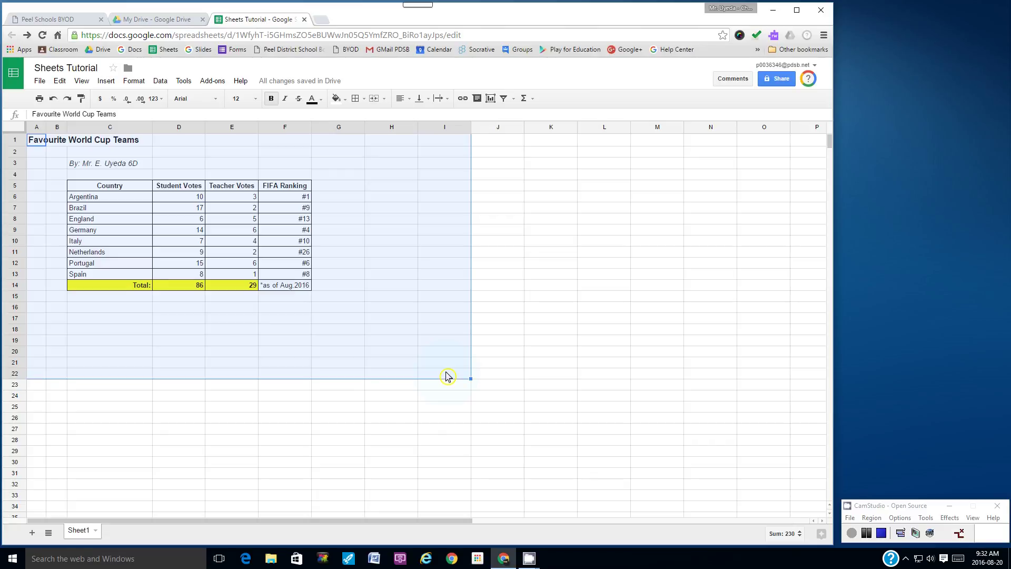
{"action": "left_click", "coordinate": [215, 104]}
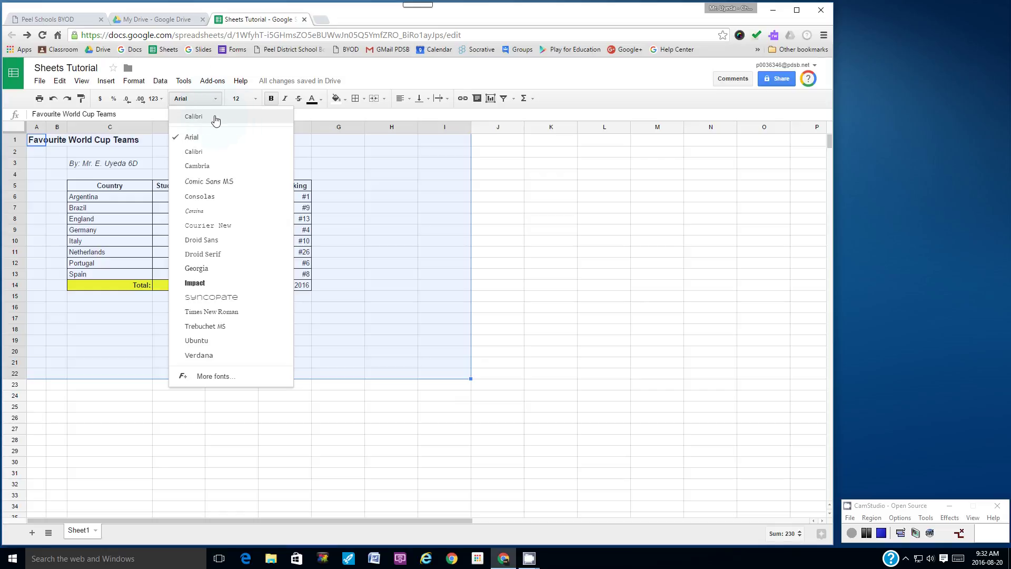
{"action": "left_click", "coordinate": [216, 118]}
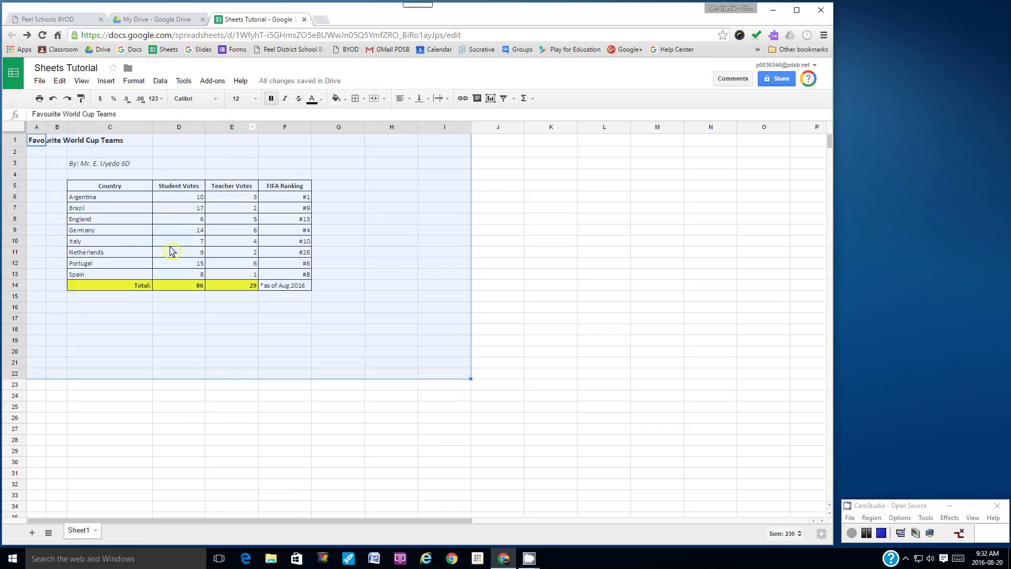
Step: Change the font of the selected range A1:I22 to Cambria and deselect the range
{"action": "left_click", "coordinate": [216, 100]}
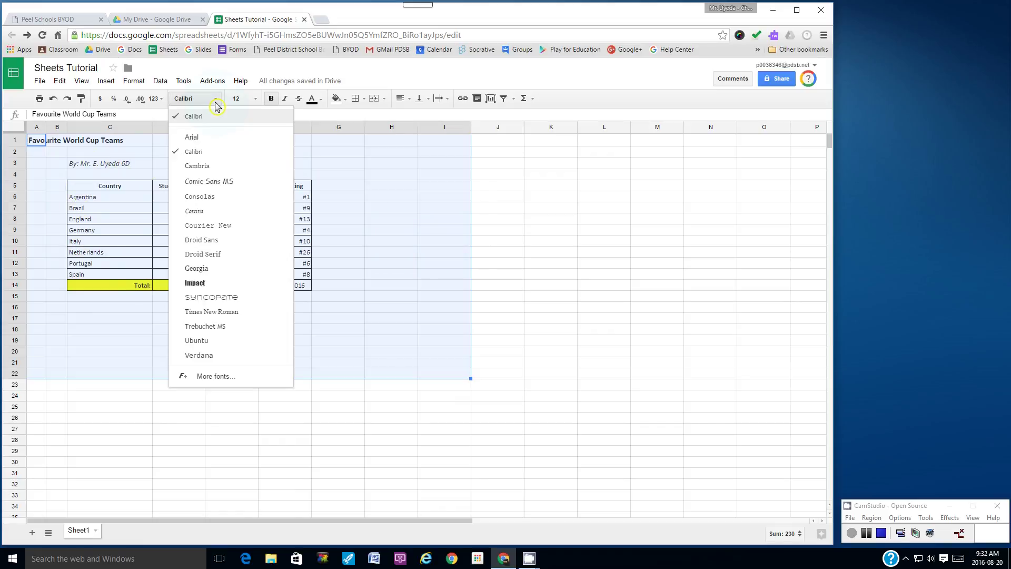
{"action": "left_click", "coordinate": [218, 166]}
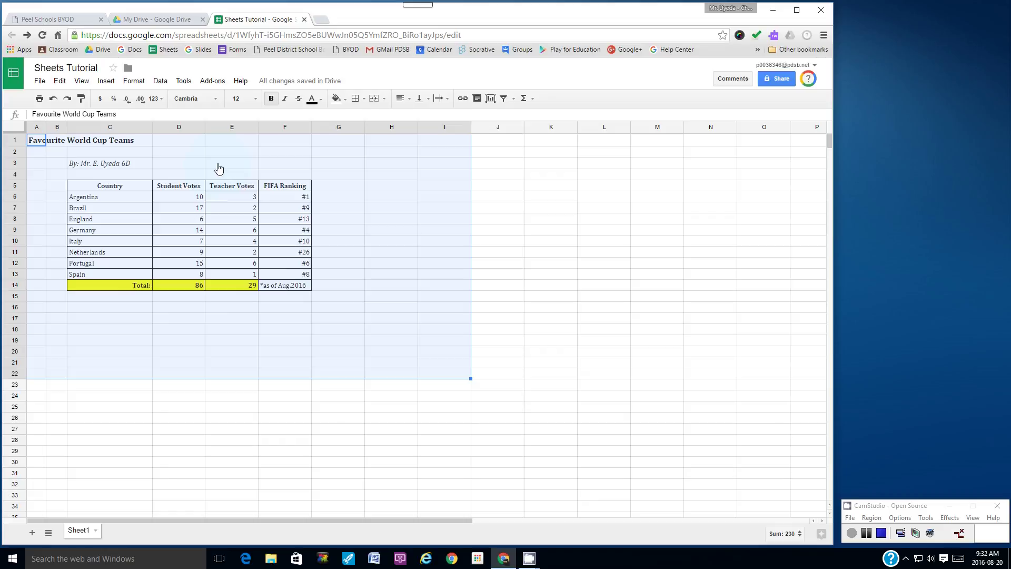
{"action": "left_click", "coordinate": [202, 399]}
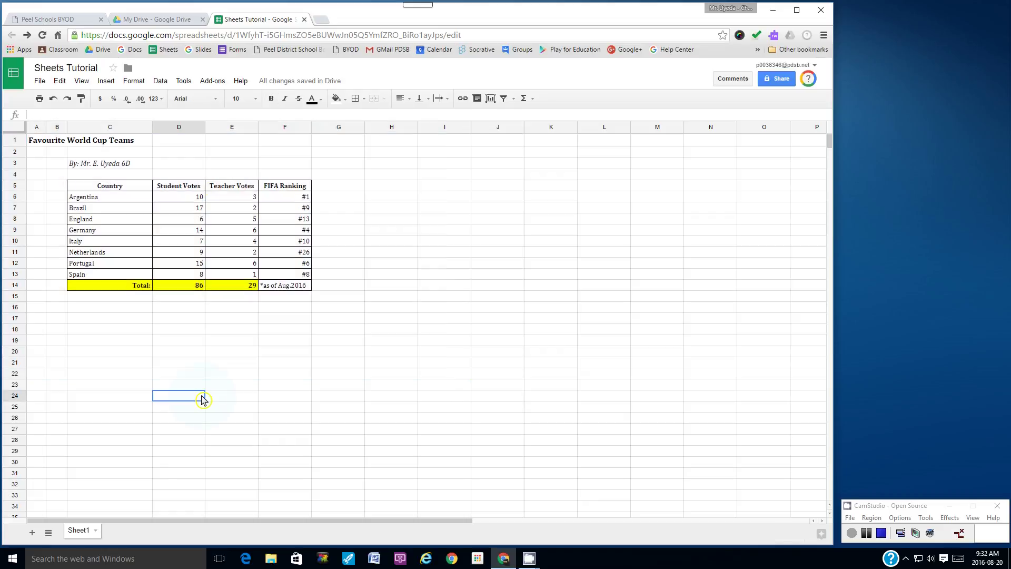